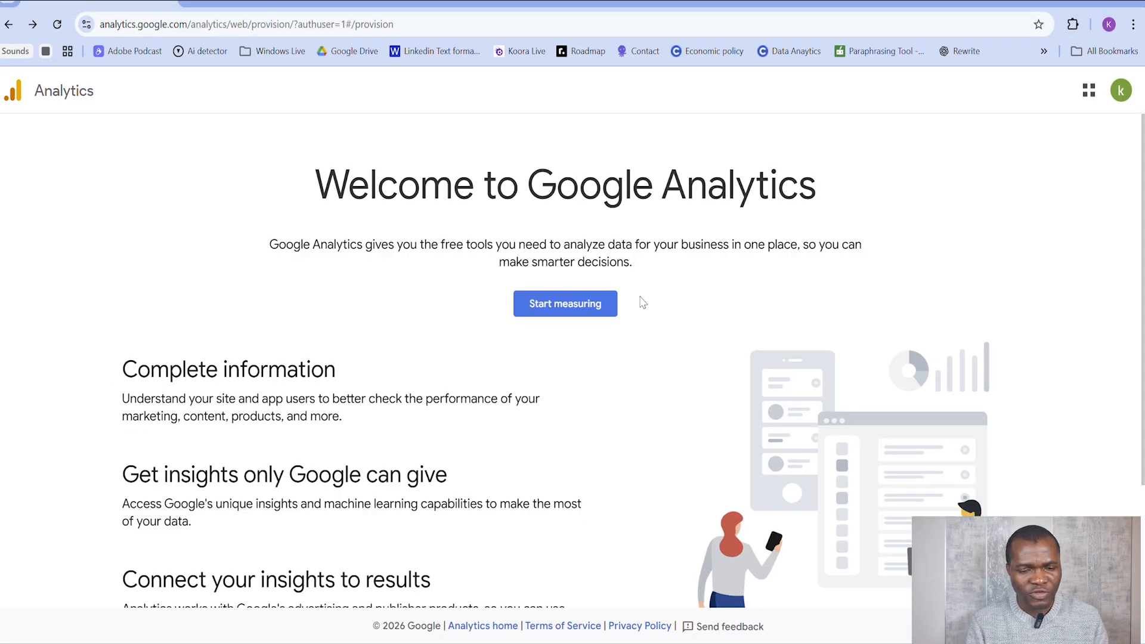
Step: Start measuring and create an account named "Testing GA4", keeping the default data sharing settings, and continue to property creation
{"action": "left_click", "coordinate": [587, 315]}
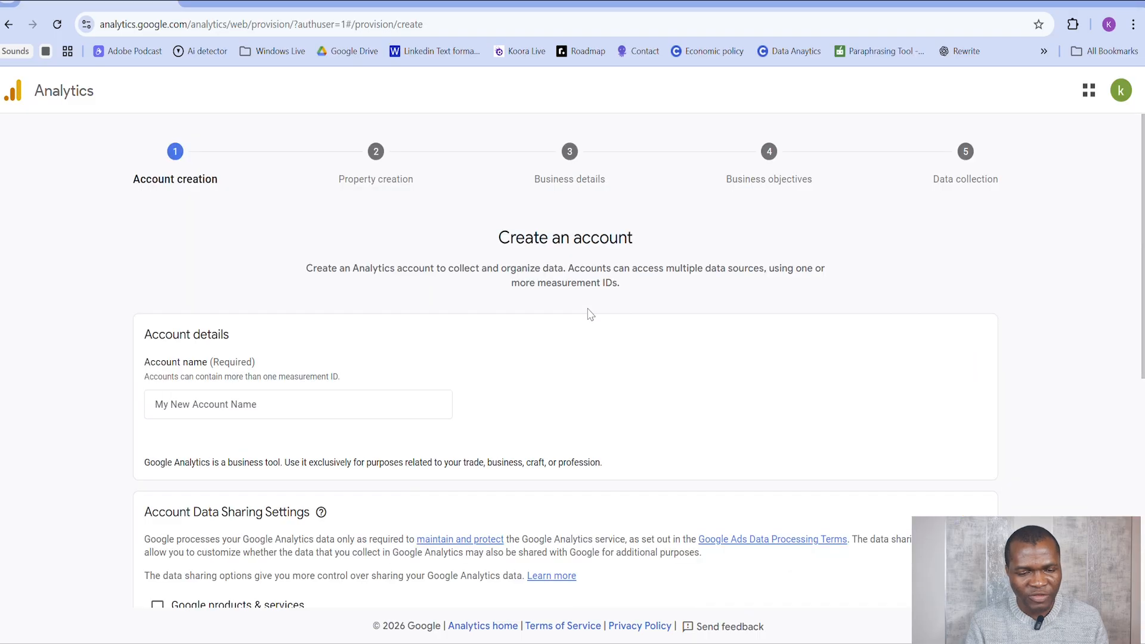
{"action": "left_click", "coordinate": [335, 406]}
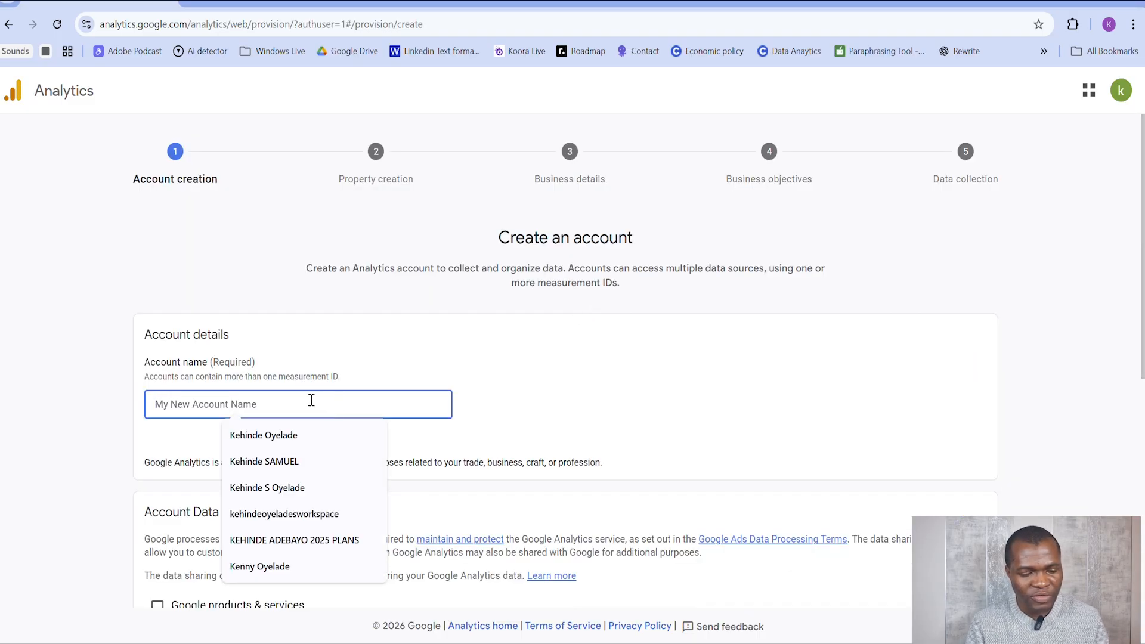
{"action": "type", "text": "Testing GA$"}
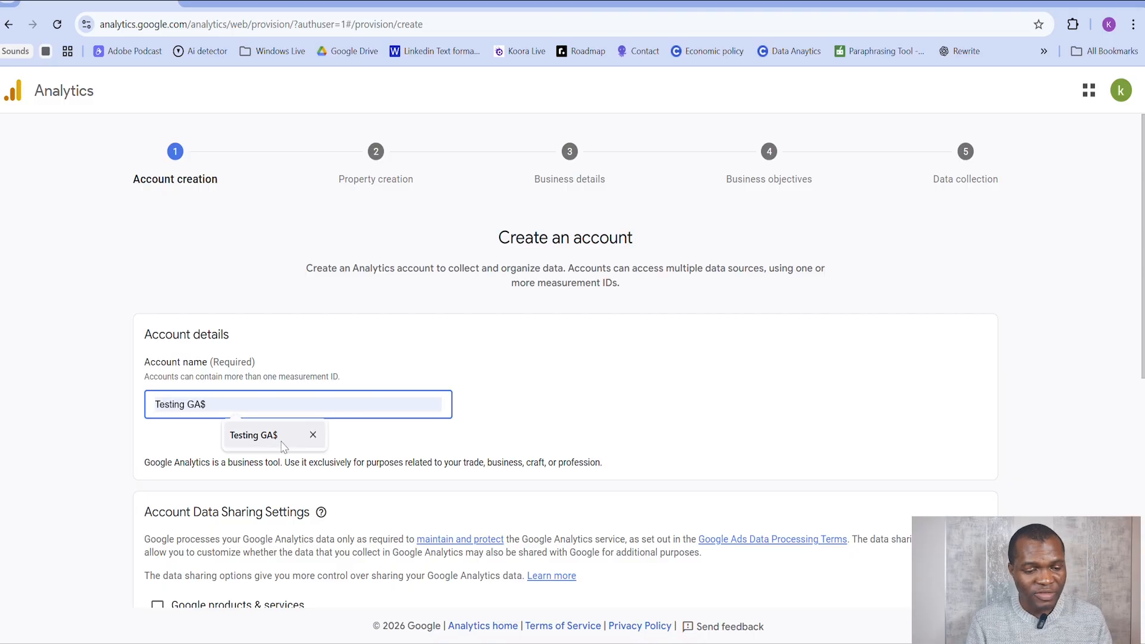
{"action": "left_click", "coordinate": [277, 435]}
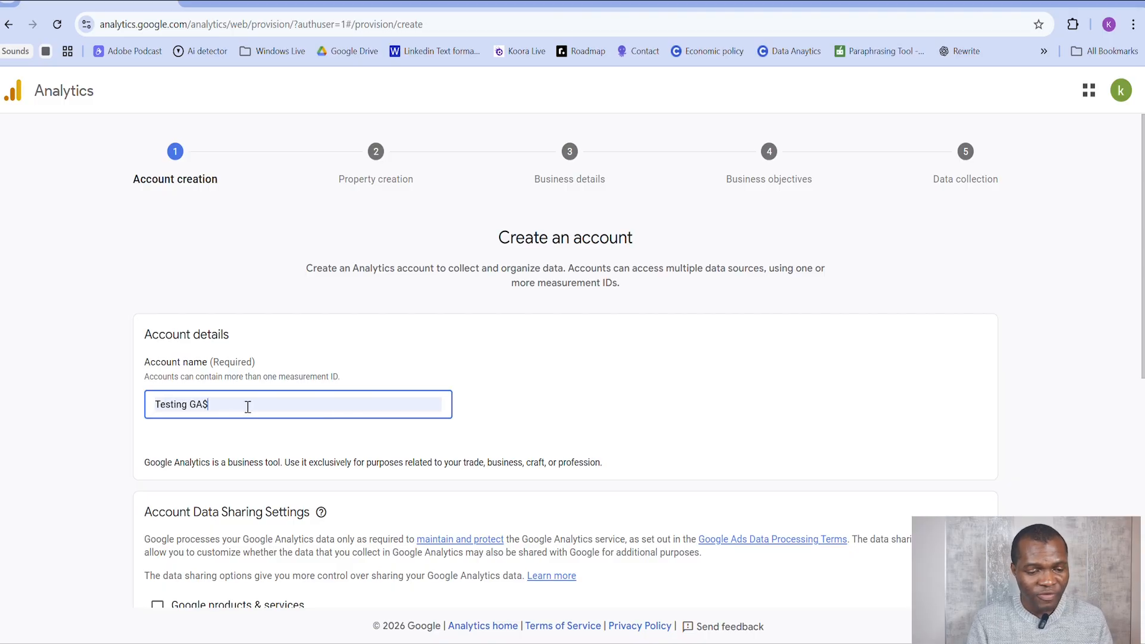
{"action": "key", "text": "BackSpace"}
{"action": "type", "text": "4"}
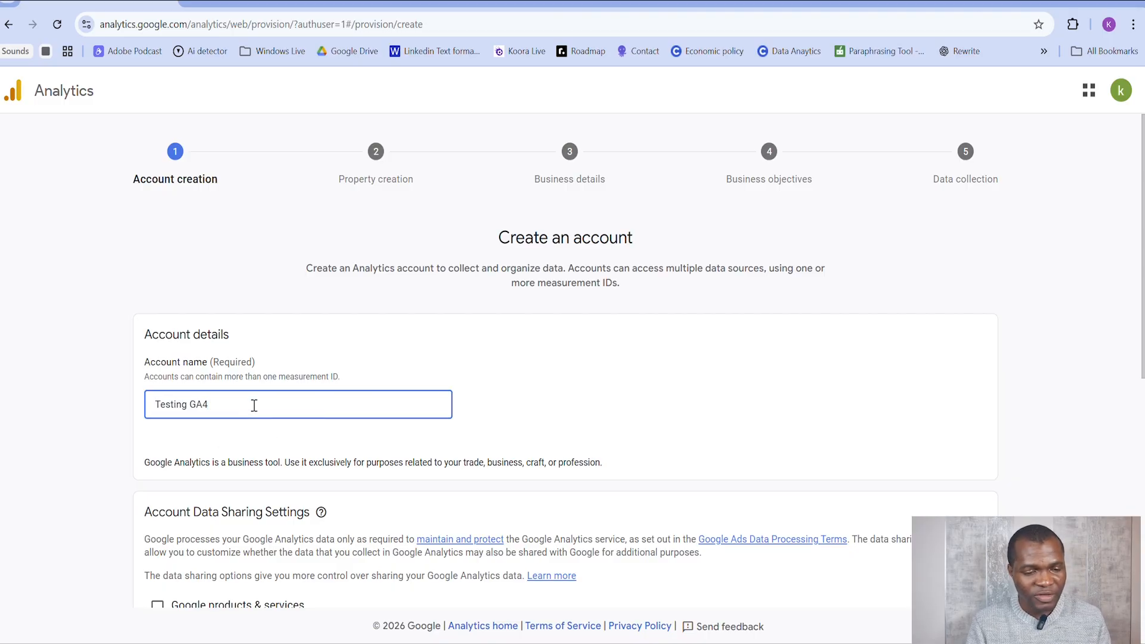
{"action": "scroll", "coordinate": [427, 381], "scroll_direction": "down", "scroll_amount": 6}
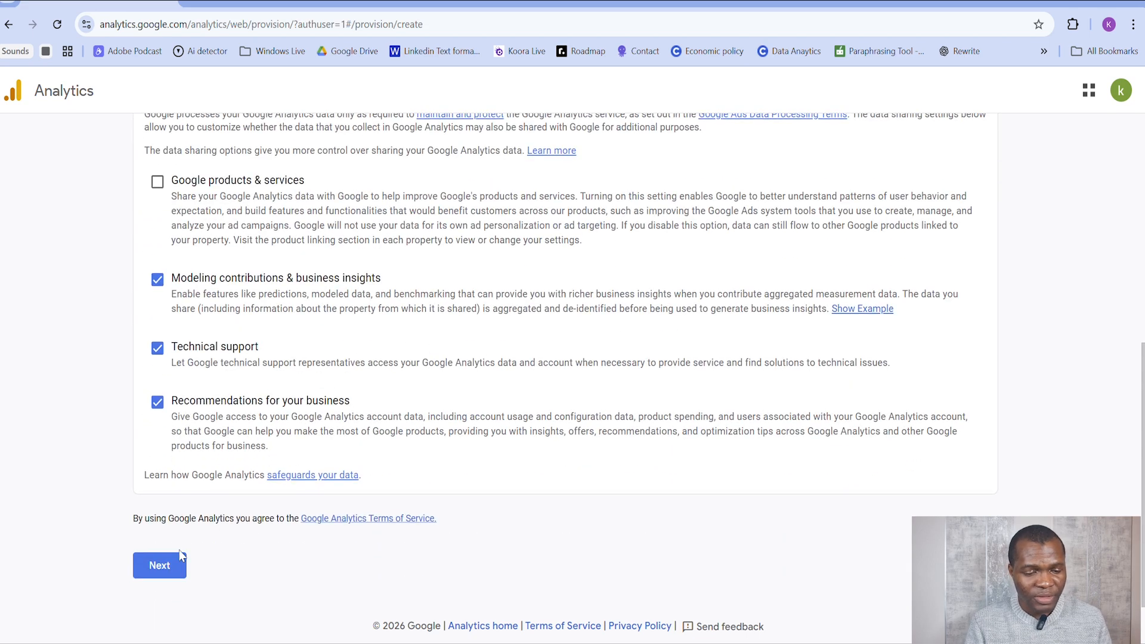
{"action": "left_click", "coordinate": [157, 564]}
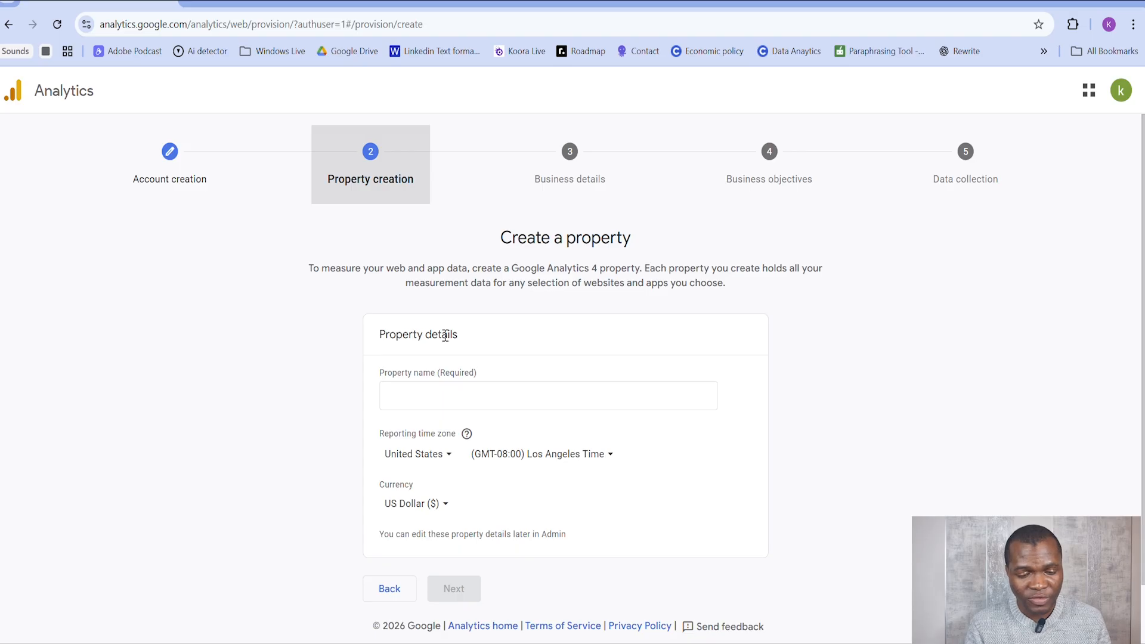
Step: Name the new property "testing property"
{"action": "left_click", "coordinate": [483, 390]}
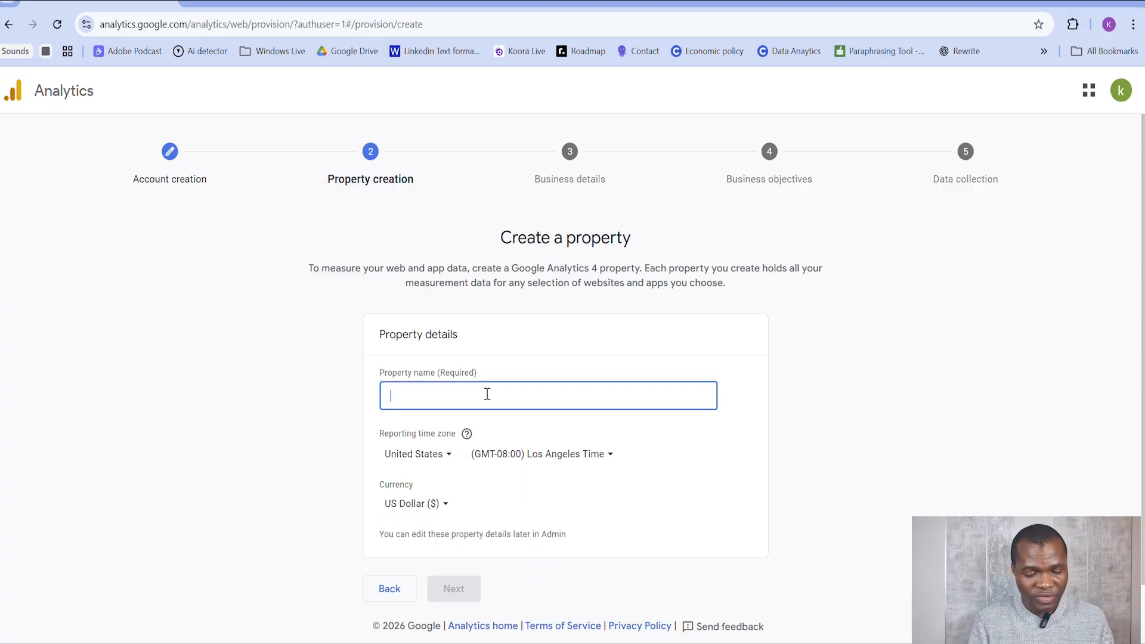
{"action": "type", "text": "testing "}
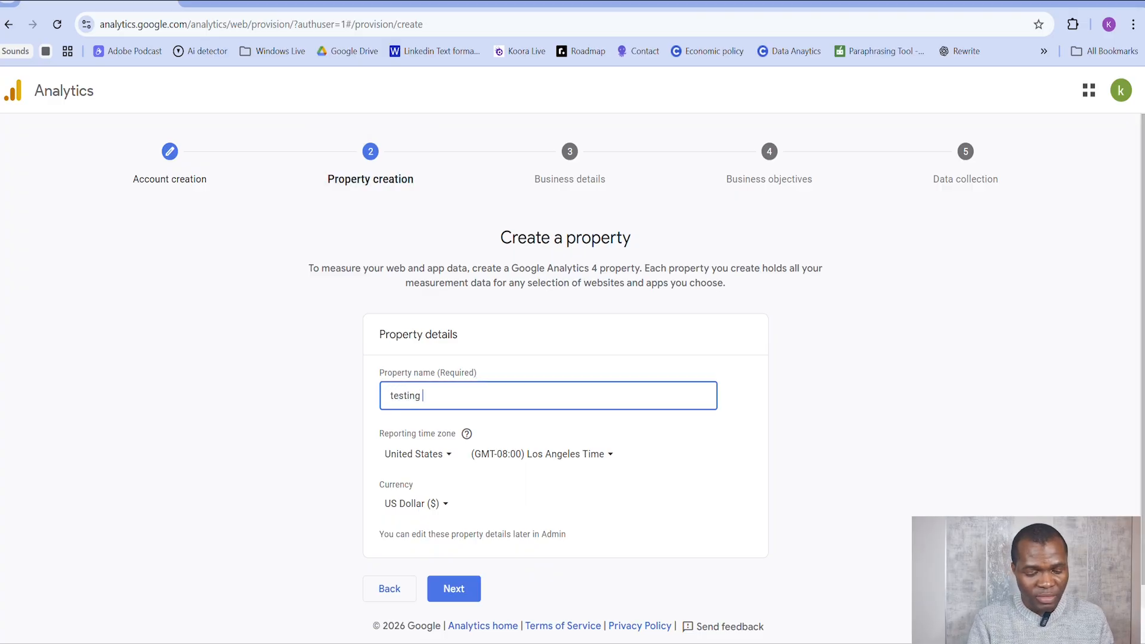
{"action": "type", "text": "property"}
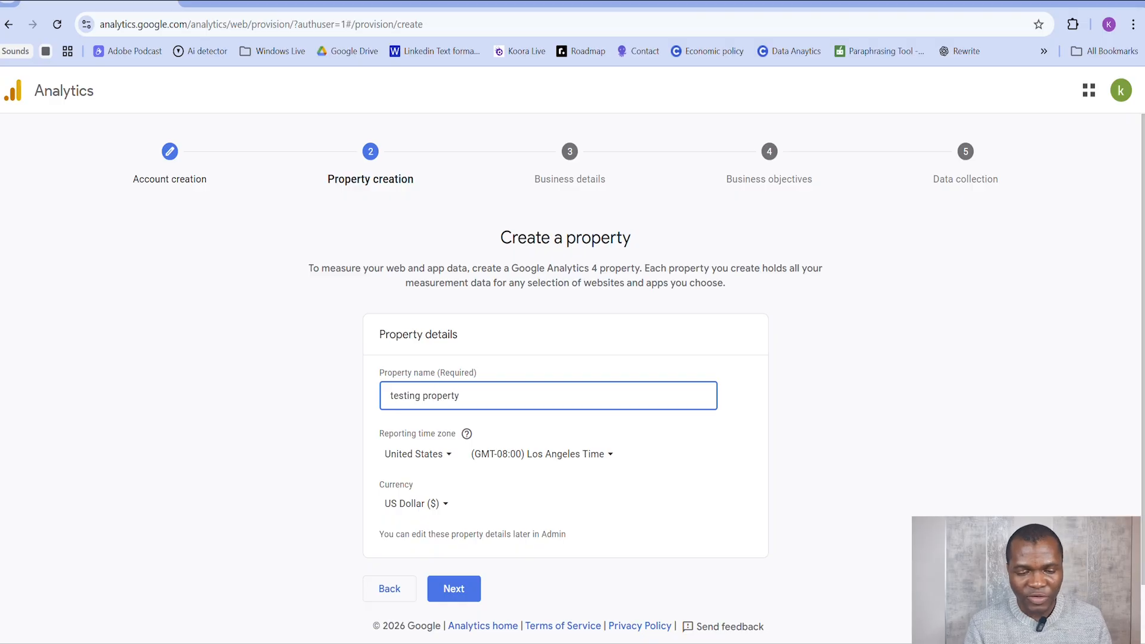
Step: Set the reporting time zone to United Kingdom, (GMT+00:00) United Kingdom Time, and continue to the business details
{"action": "left_click", "coordinate": [427, 460]}
{"action": "scroll", "coordinate": [474, 257], "scroll_direction": "down", "scroll_amount": 5}
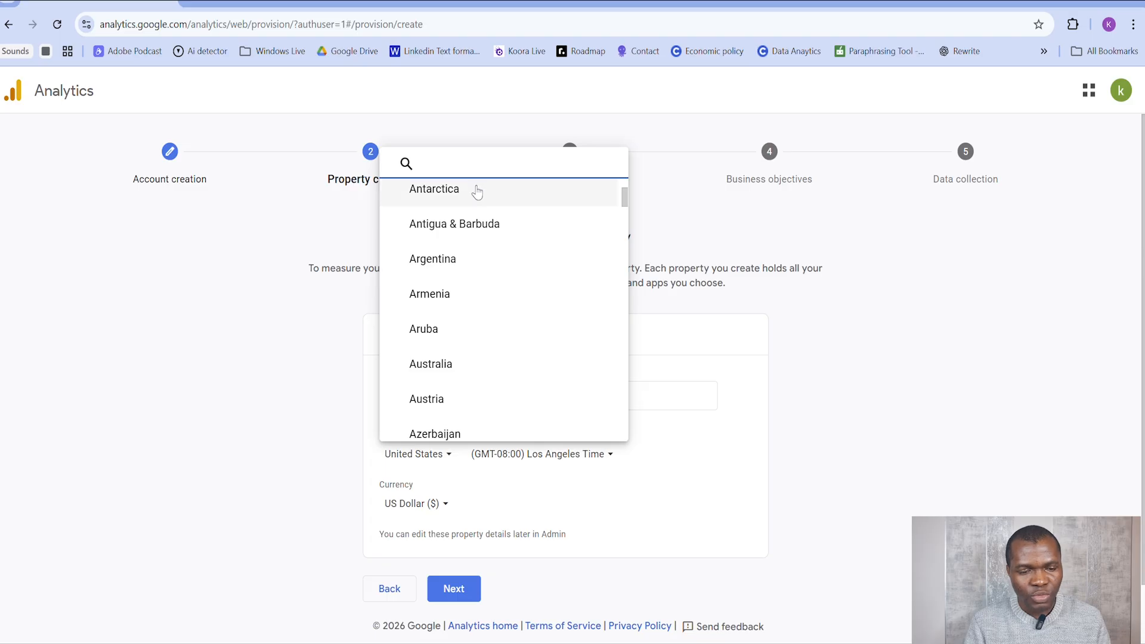
{"action": "left_click", "coordinate": [482, 164]}
{"action": "type", "text": "united "}
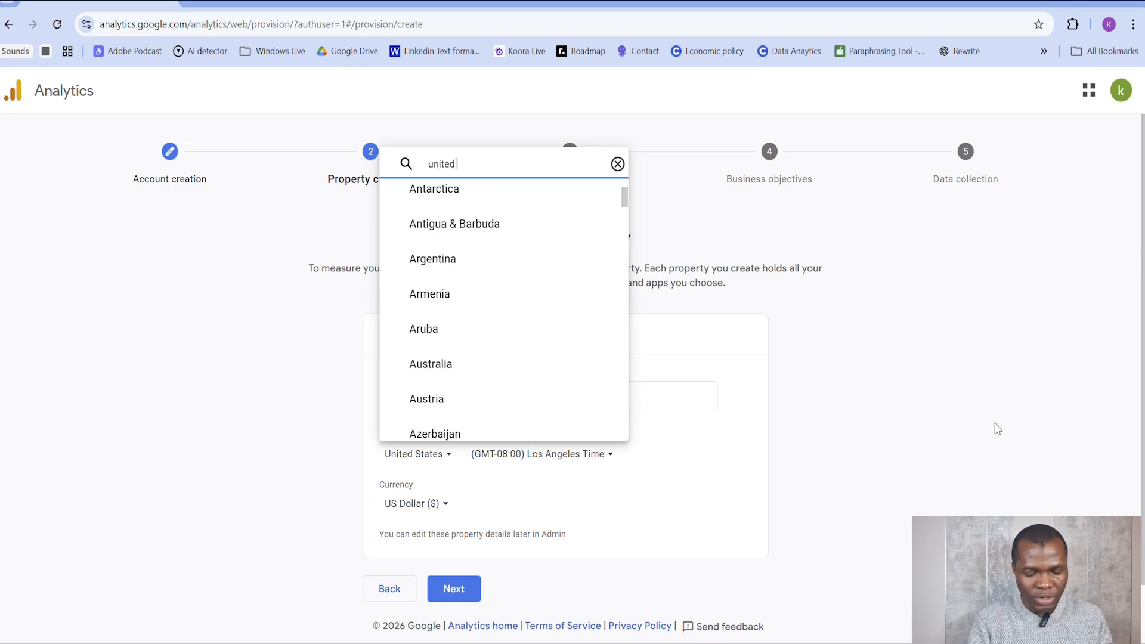
{"action": "type", "text": "kingdo"}
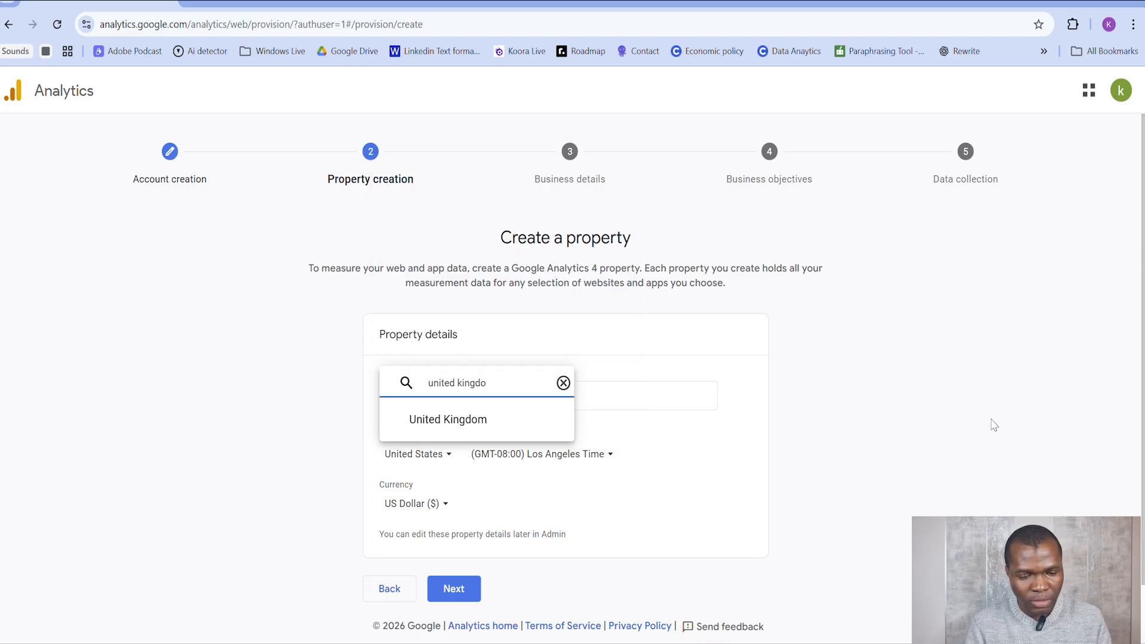
{"action": "left_click", "coordinate": [500, 419]}
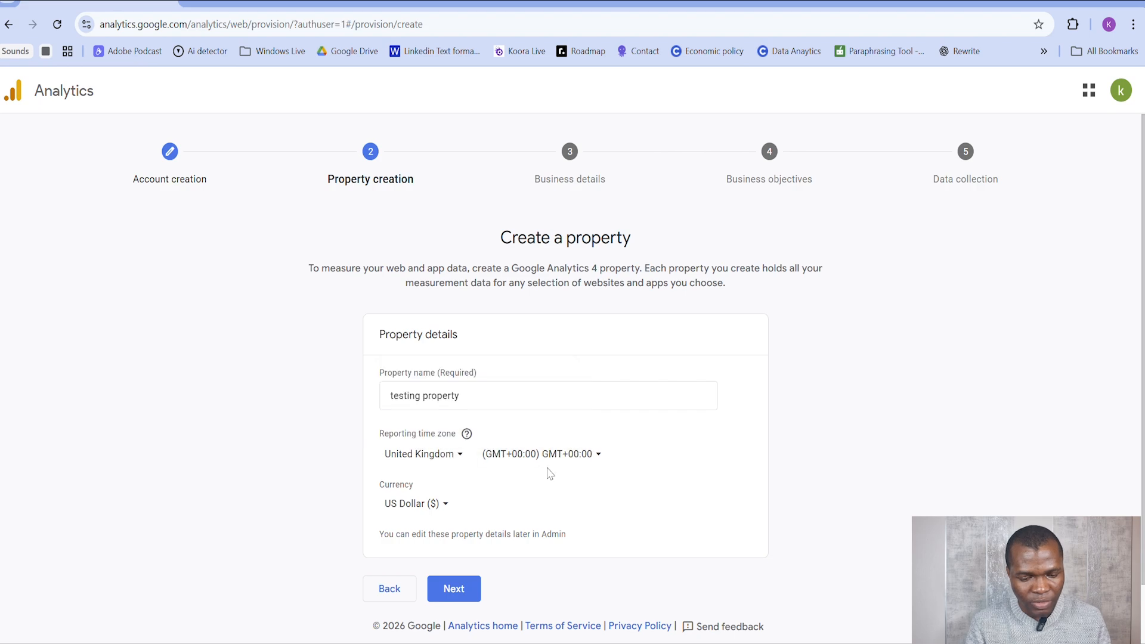
{"action": "left_click", "coordinate": [573, 460]}
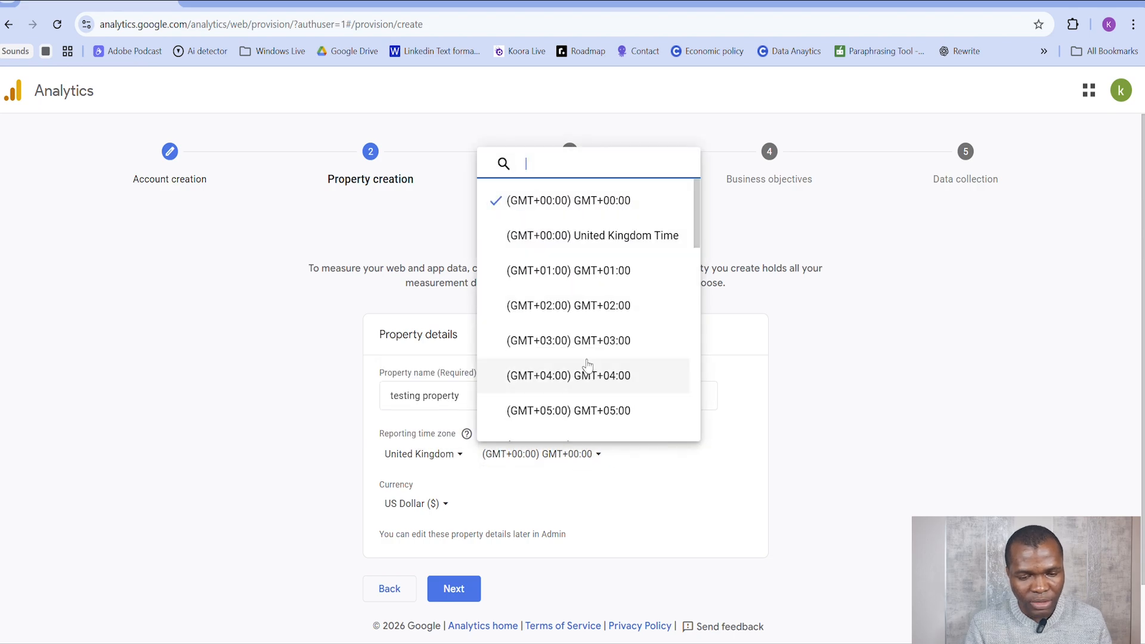
{"action": "left_click", "coordinate": [601, 238]}
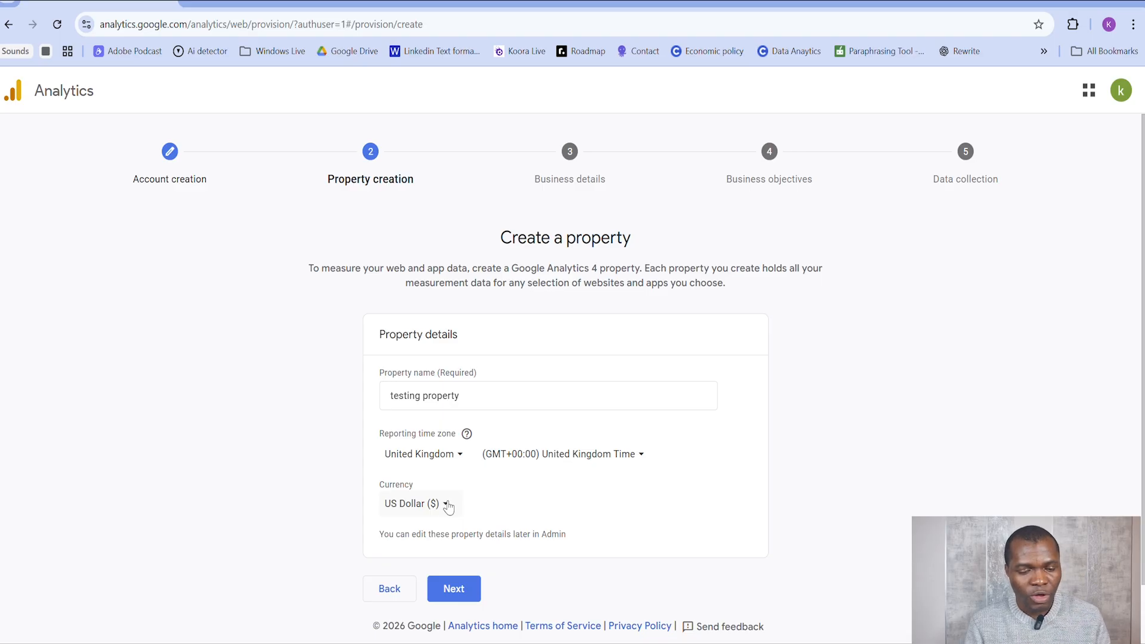
{"action": "left_click", "coordinate": [465, 596]}
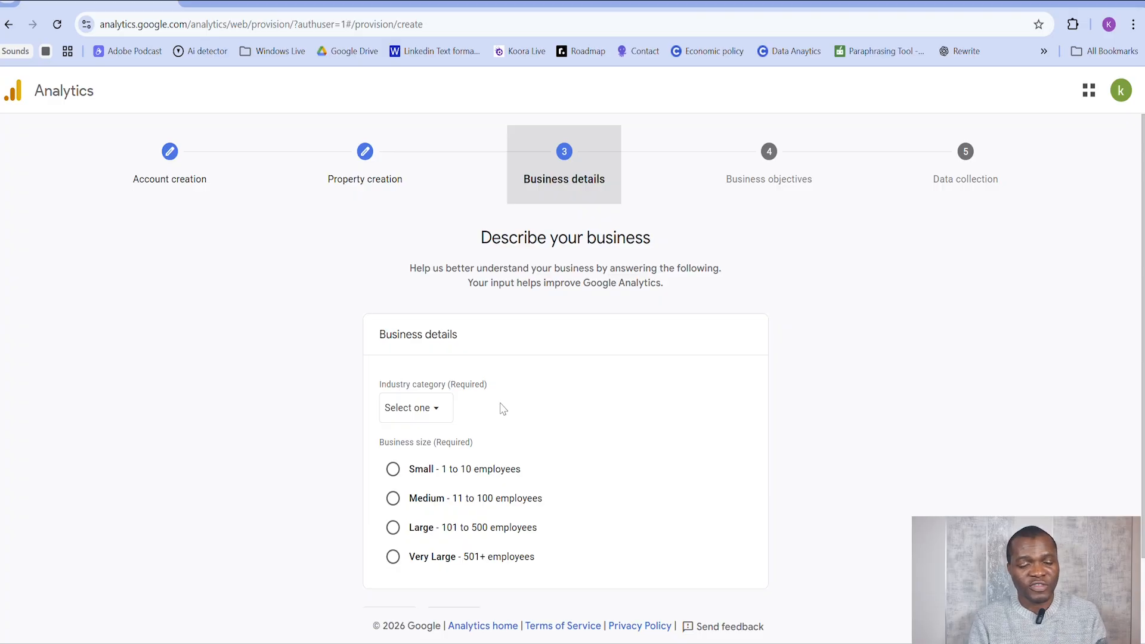
Step: Describe the business as Small (1 to 10 employees) in the Real Estate industry category, and continue to the business objectives
{"action": "left_click", "coordinate": [421, 479]}
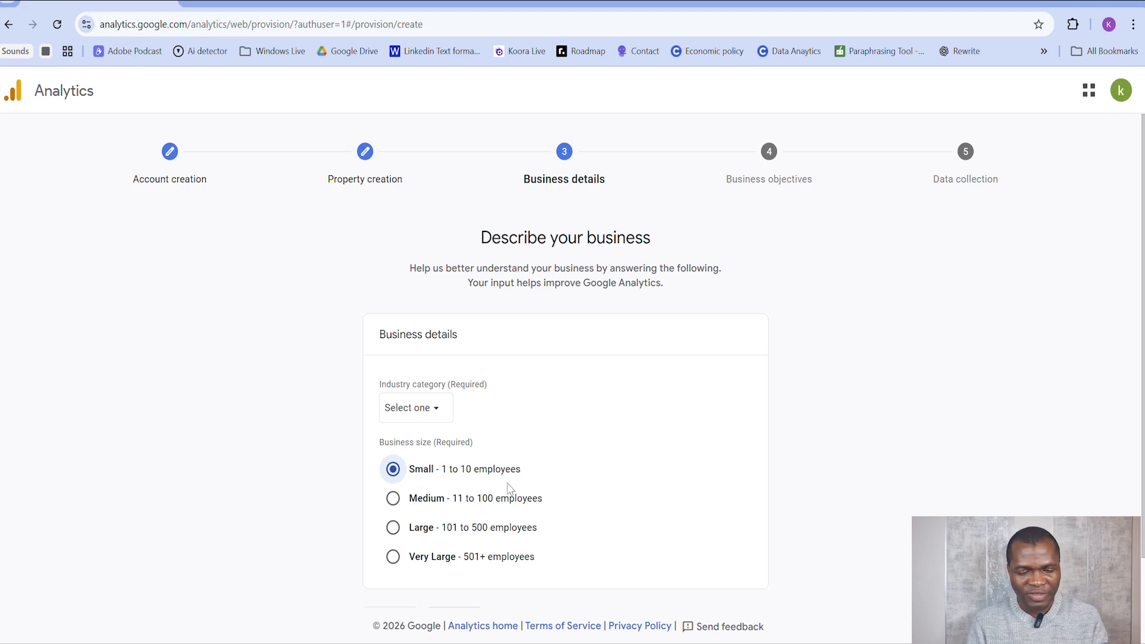
{"action": "scroll", "coordinate": [510, 487], "scroll_direction": "down", "scroll_amount": 1}
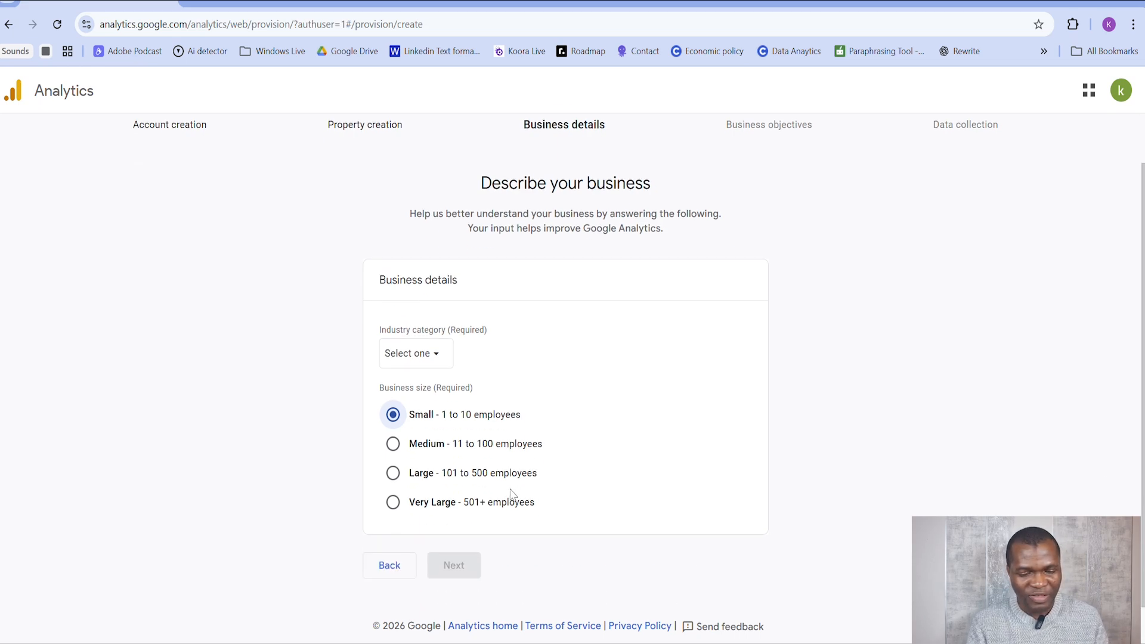
{"action": "left_click", "coordinate": [431, 356]}
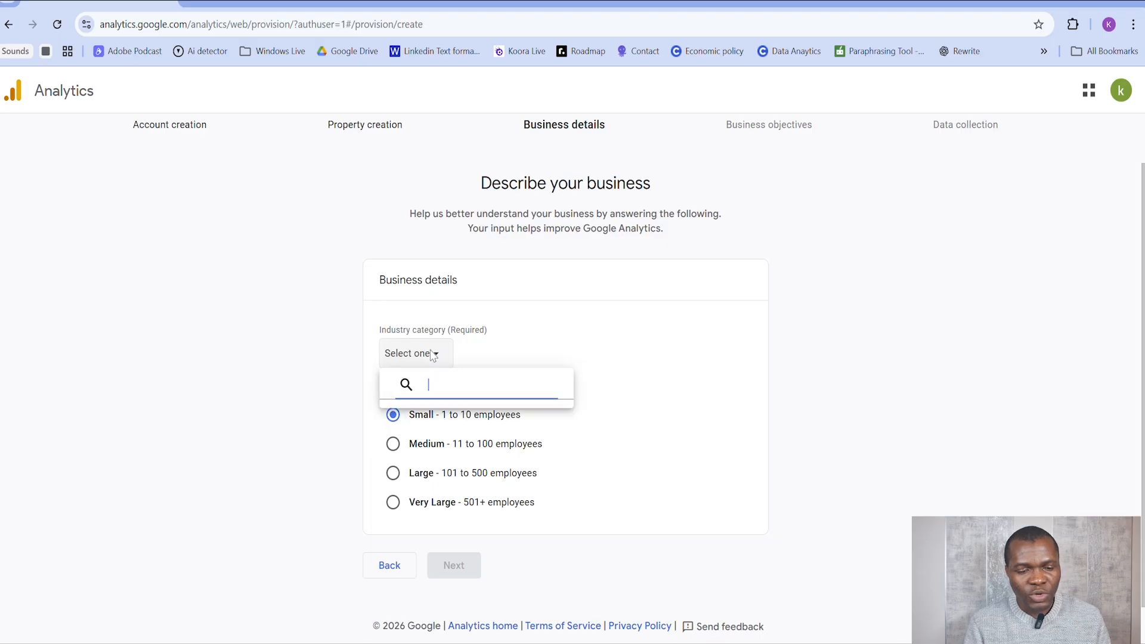
{"action": "scroll", "coordinate": [477, 507], "scroll_direction": "down", "scroll_amount": 3}
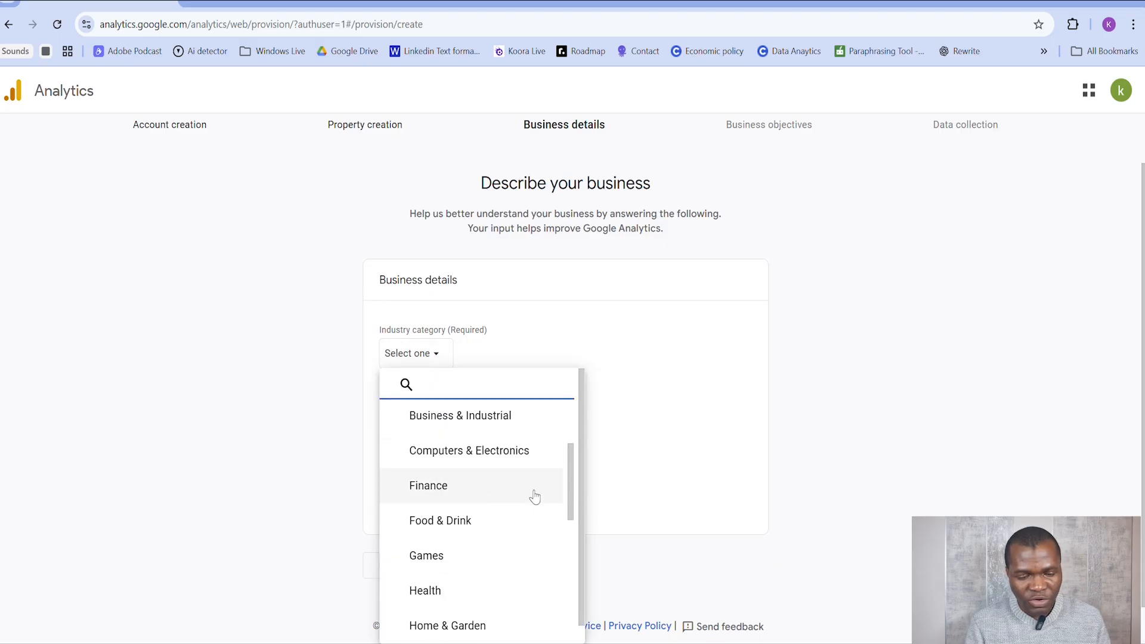
{"action": "scroll", "coordinate": [524, 524], "scroll_direction": "down", "scroll_amount": 3}
{"action": "scroll", "coordinate": [500, 532], "scroll_direction": "down", "scroll_amount": 3}
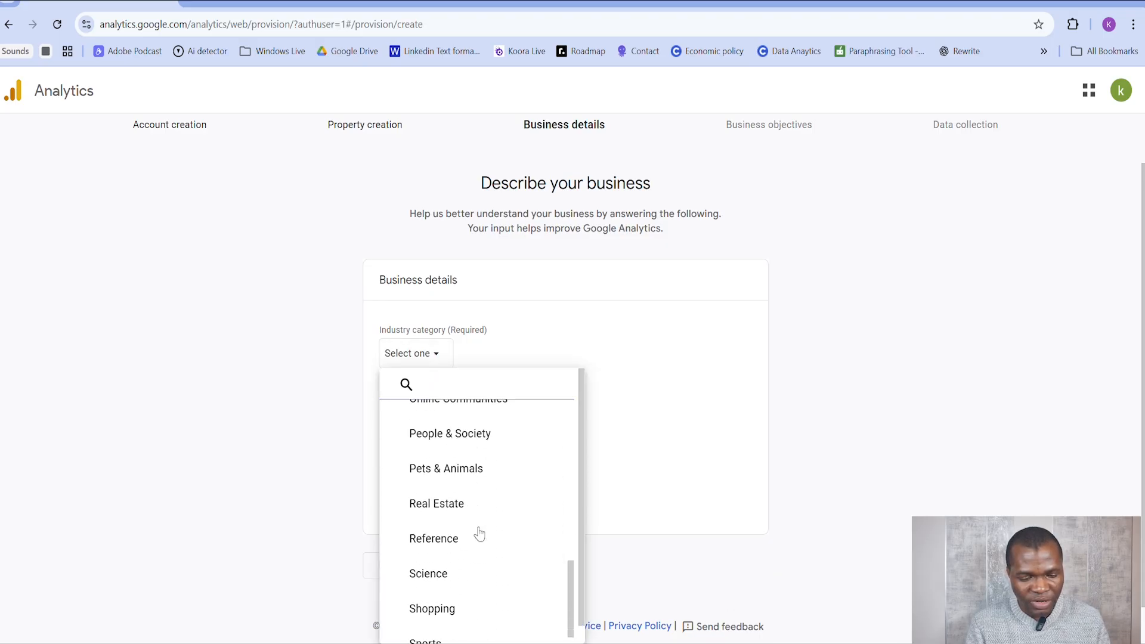
{"action": "scroll", "coordinate": [455, 553], "scroll_direction": "down", "scroll_amount": 1}
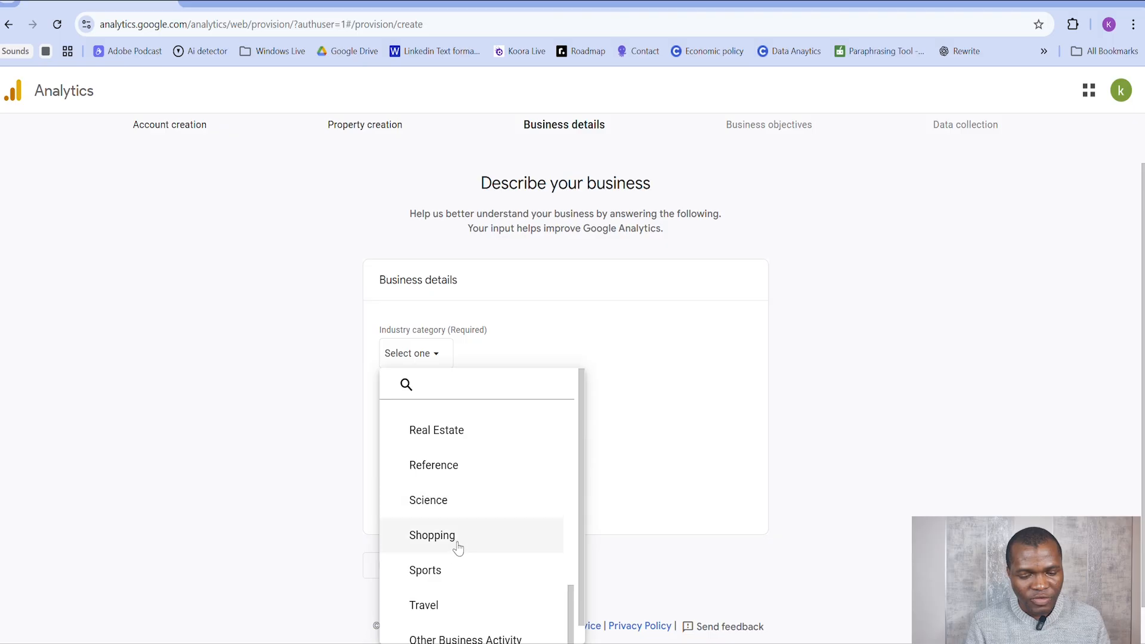
{"action": "scroll", "coordinate": [455, 546], "scroll_direction": "down", "scroll_amount": 1}
{"action": "scroll", "coordinate": [456, 546], "scroll_direction": "up", "scroll_amount": 1}
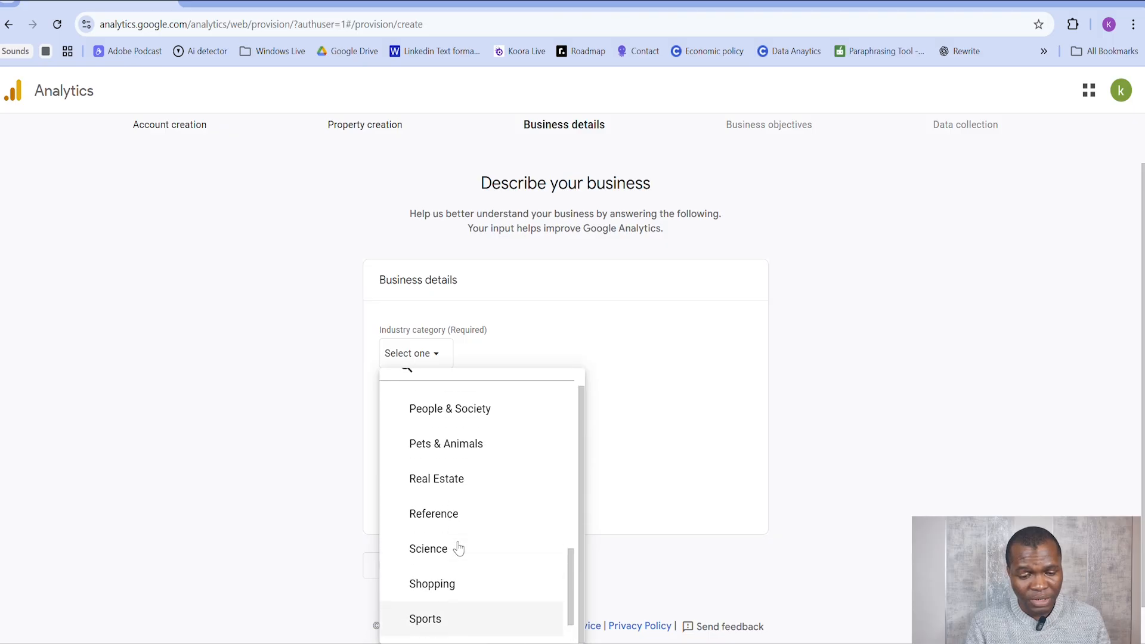
{"action": "left_click", "coordinate": [466, 496]}
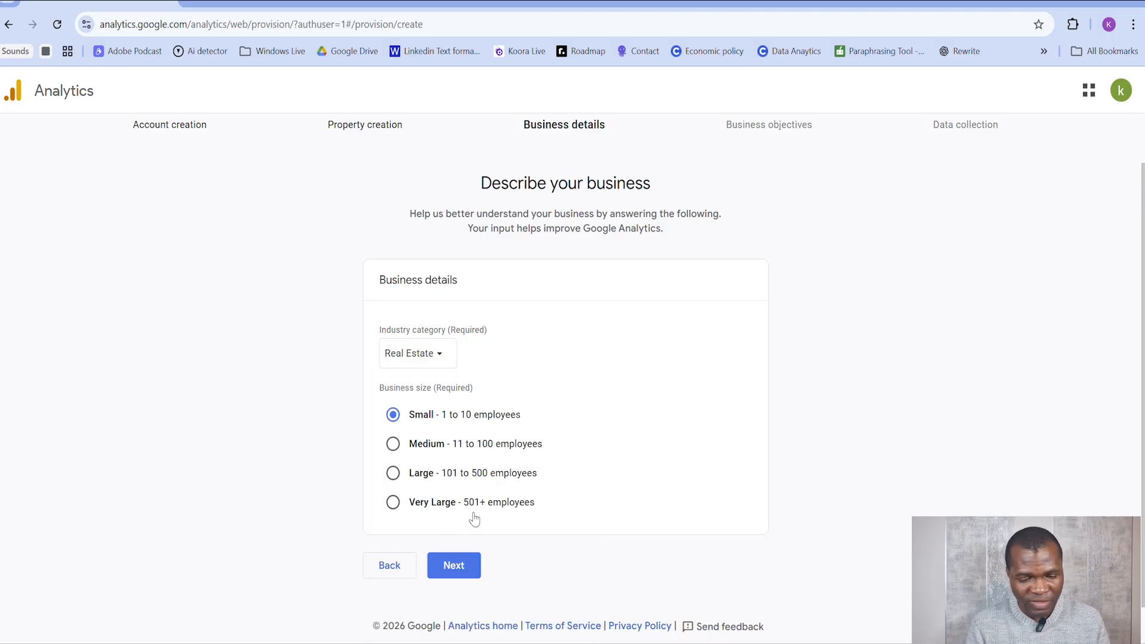
{"action": "left_click", "coordinate": [461, 570]}
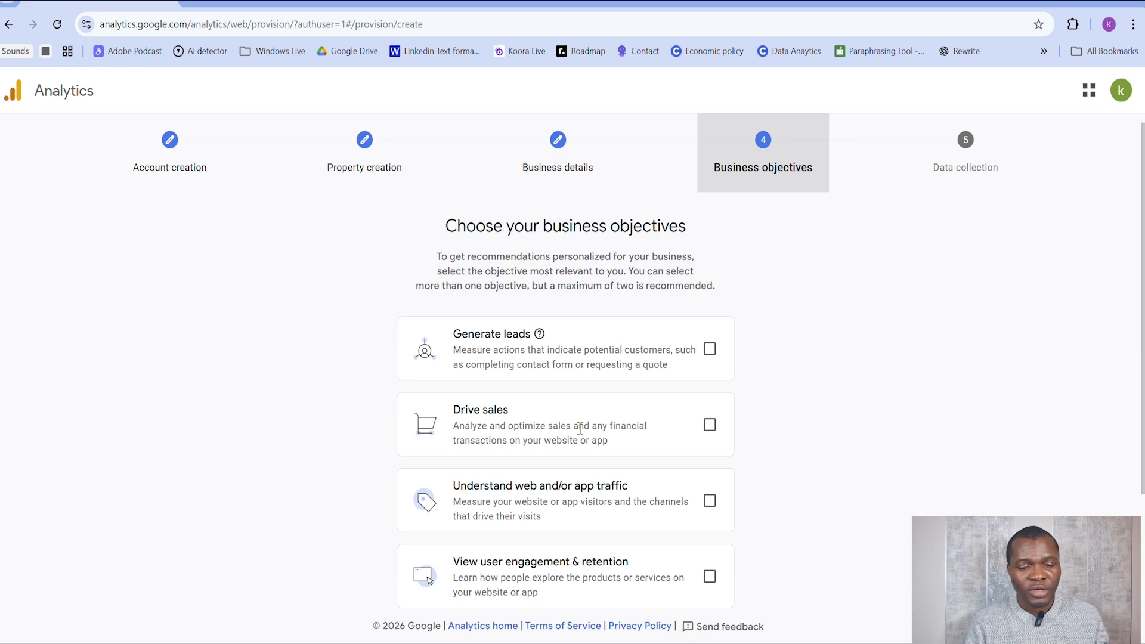
Step: Choose the objectives Generate leads, Drive sales, Understand web and/or app traffic, and View user engagement & retention, and create the property
{"action": "left_click", "coordinate": [709, 349]}
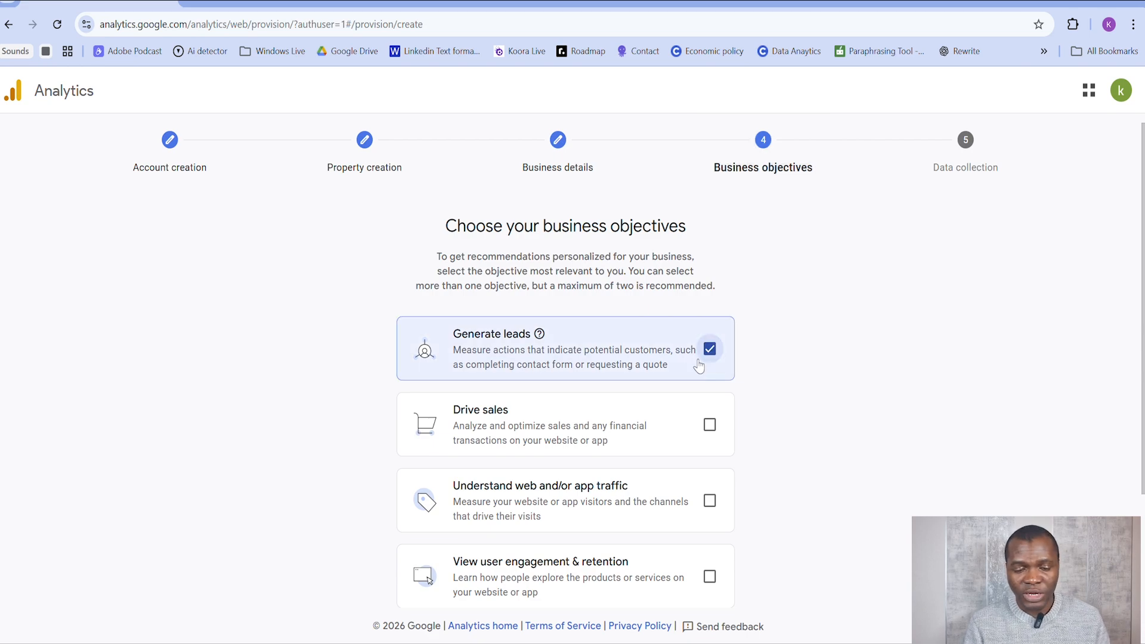
{"action": "left_click", "coordinate": [709, 424]}
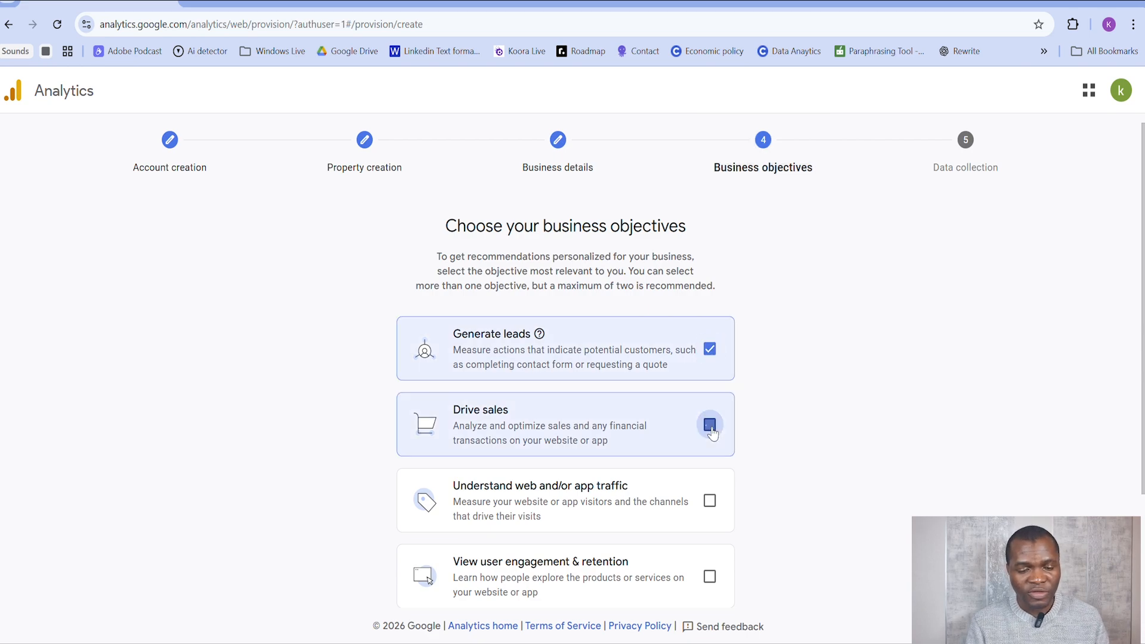
{"action": "left_click", "coordinate": [710, 502]}
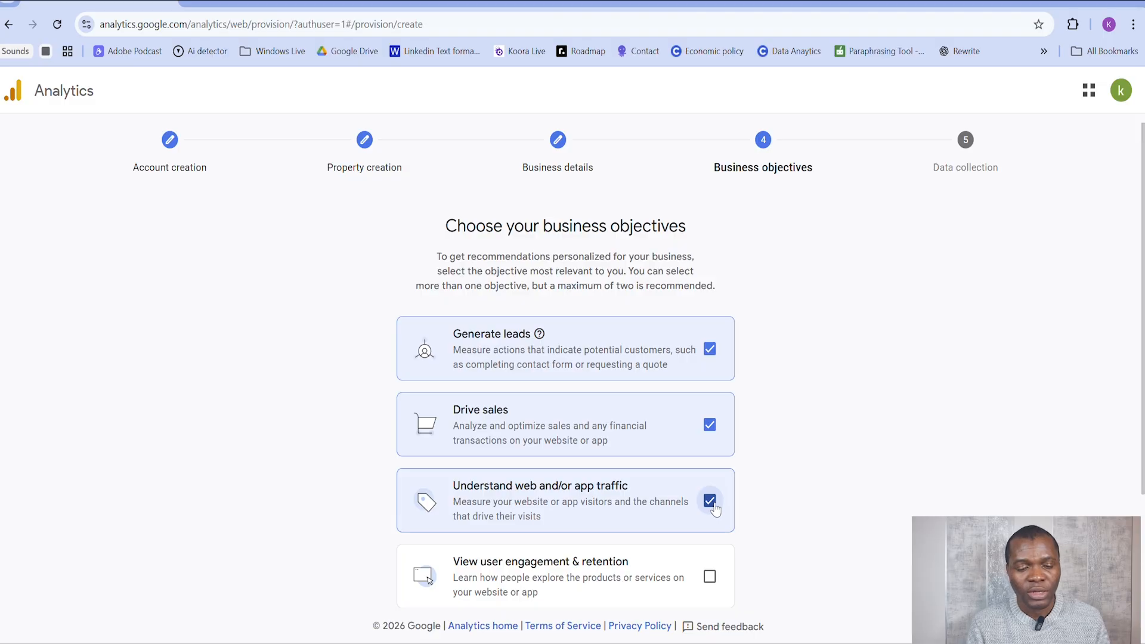
{"action": "scroll", "coordinate": [713, 506], "scroll_direction": "down", "scroll_amount": 3}
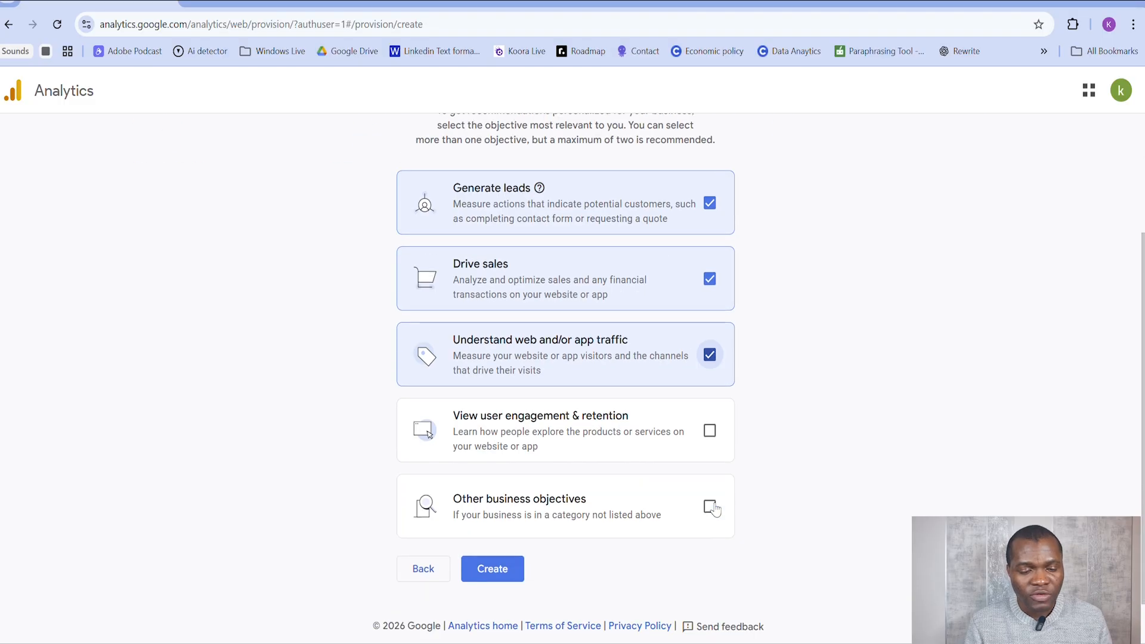
{"action": "left_click", "coordinate": [699, 433]}
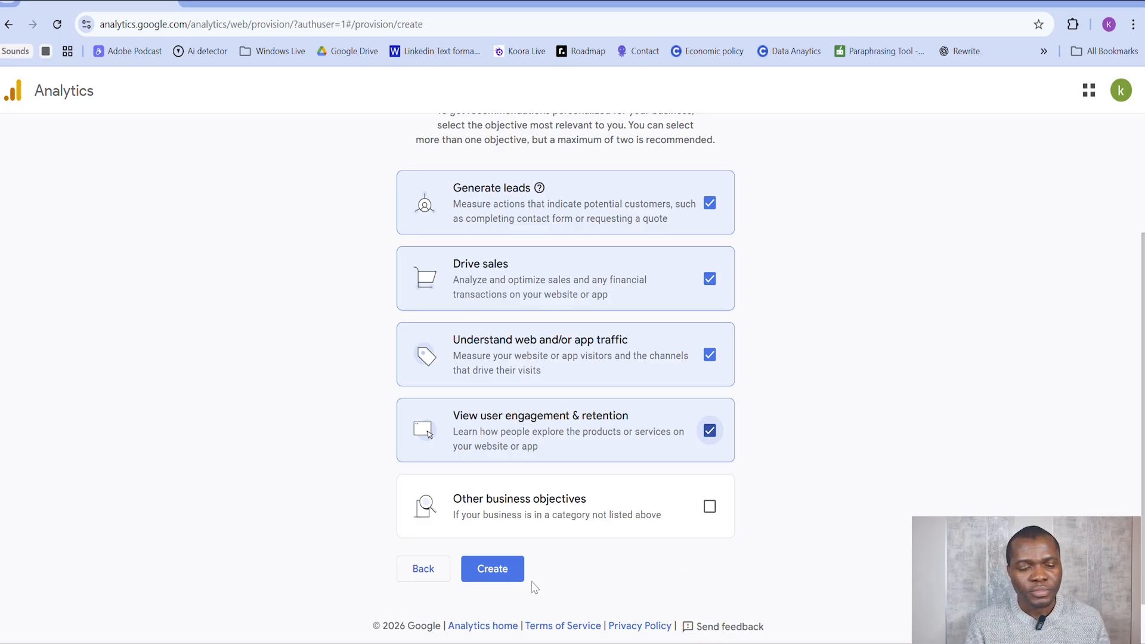
{"action": "left_click", "coordinate": [494, 569]}
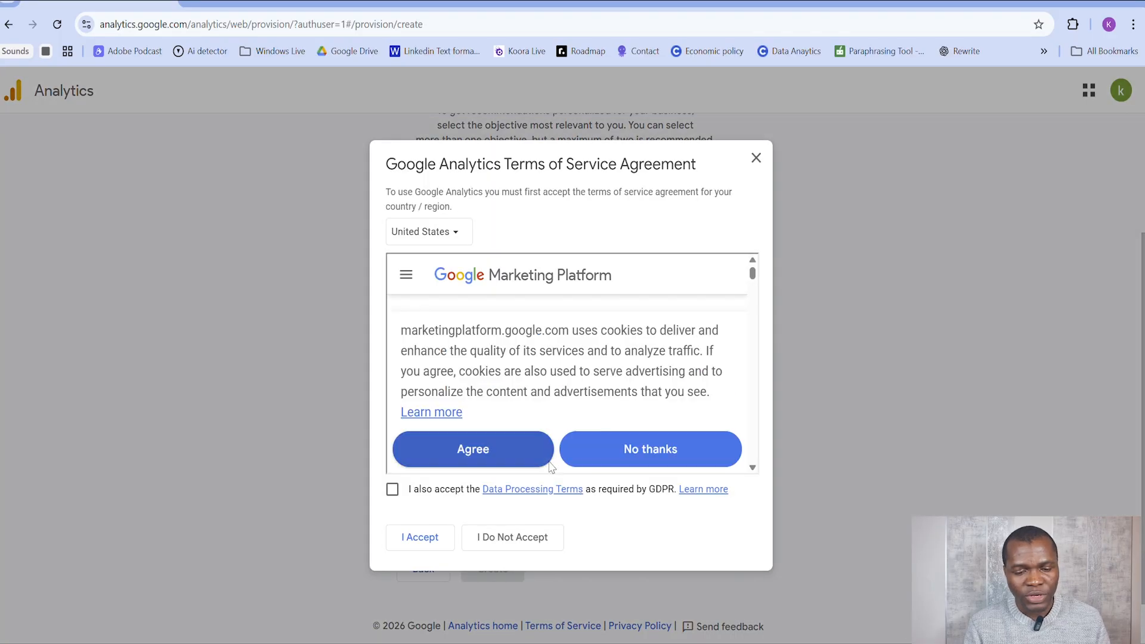
Step: Accept the GDPR Data Processing Terms, agree to the cookie notice, and accept the United States Terms of Service Agreement
{"action": "left_click", "coordinate": [416, 495]}
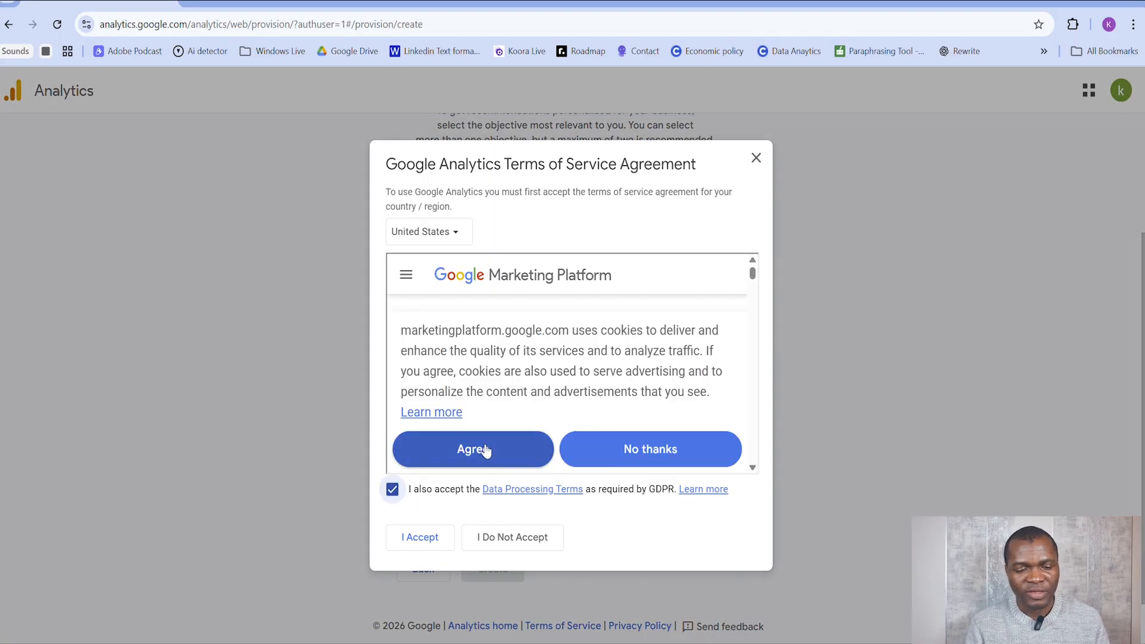
{"action": "scroll", "coordinate": [540, 383], "scroll_direction": "down", "scroll_amount": 1}
{"action": "scroll", "coordinate": [540, 384], "scroll_direction": "down", "scroll_amount": 2}
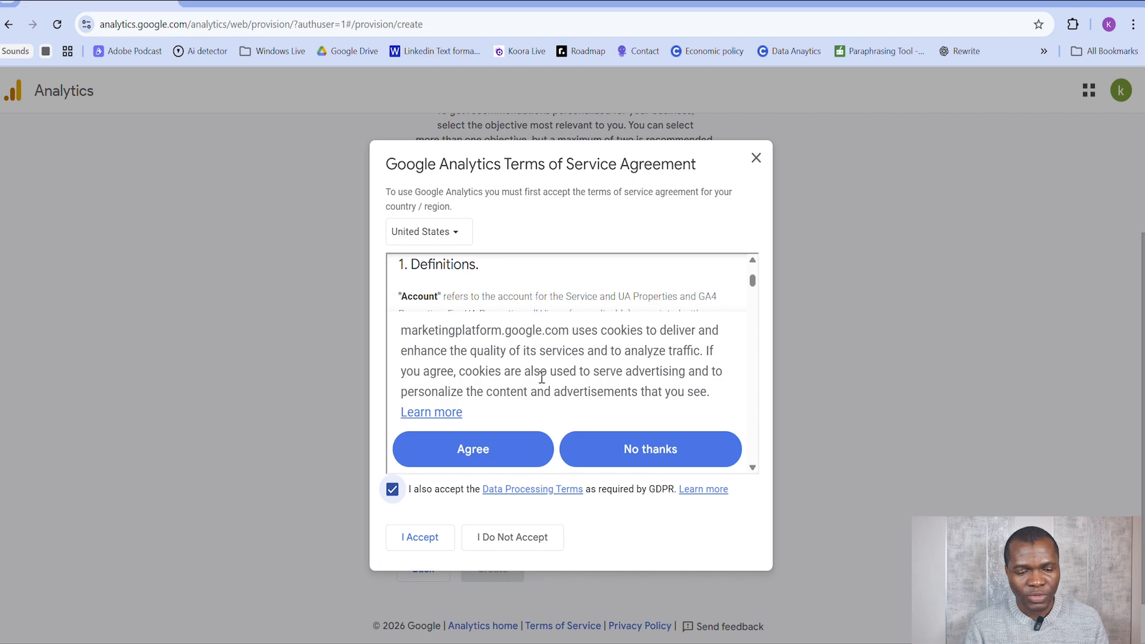
{"action": "left_click", "coordinate": [494, 454]}
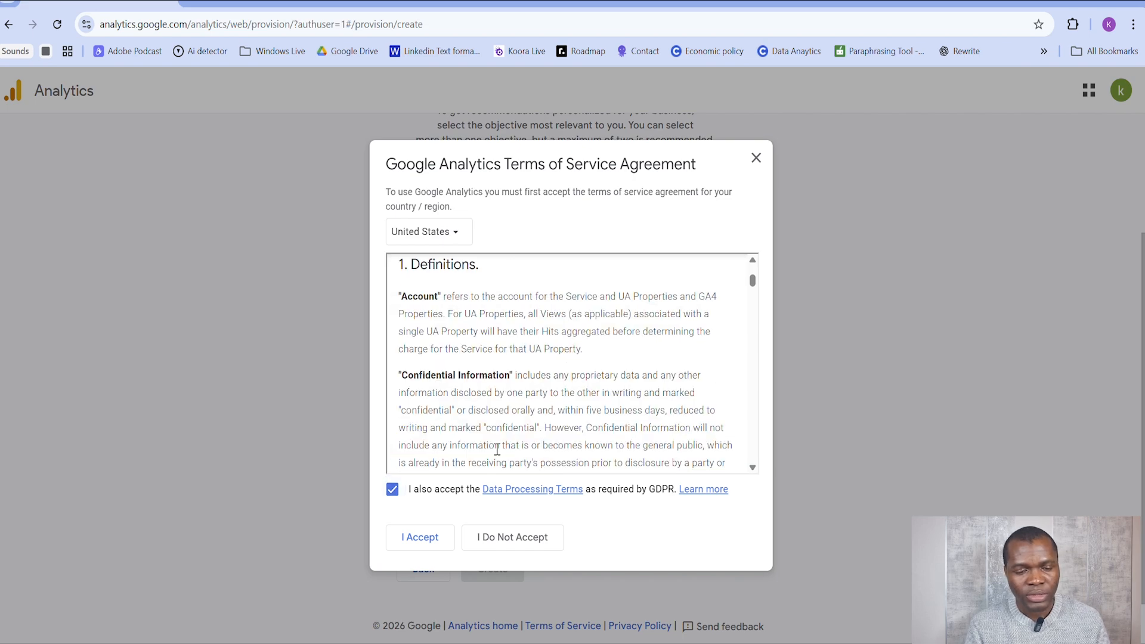
{"action": "left_click", "coordinate": [425, 539]}
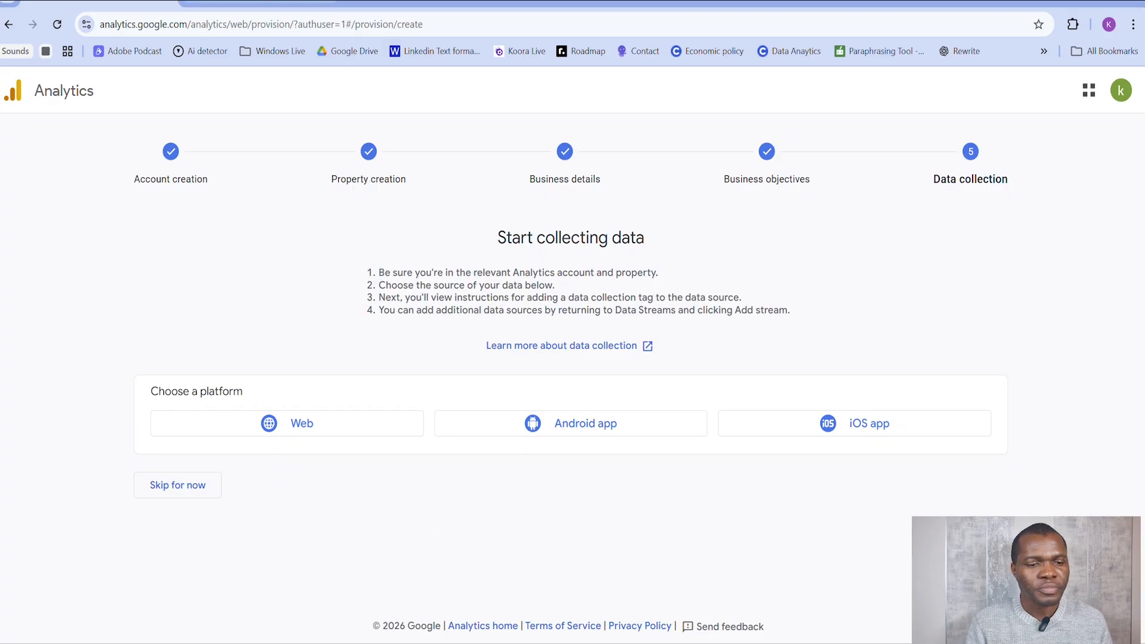
Step: Switch to the Family Update site in Google Sites and look over its home page down to the footer
{"action": "left_click", "coordinate": [259, 3]}
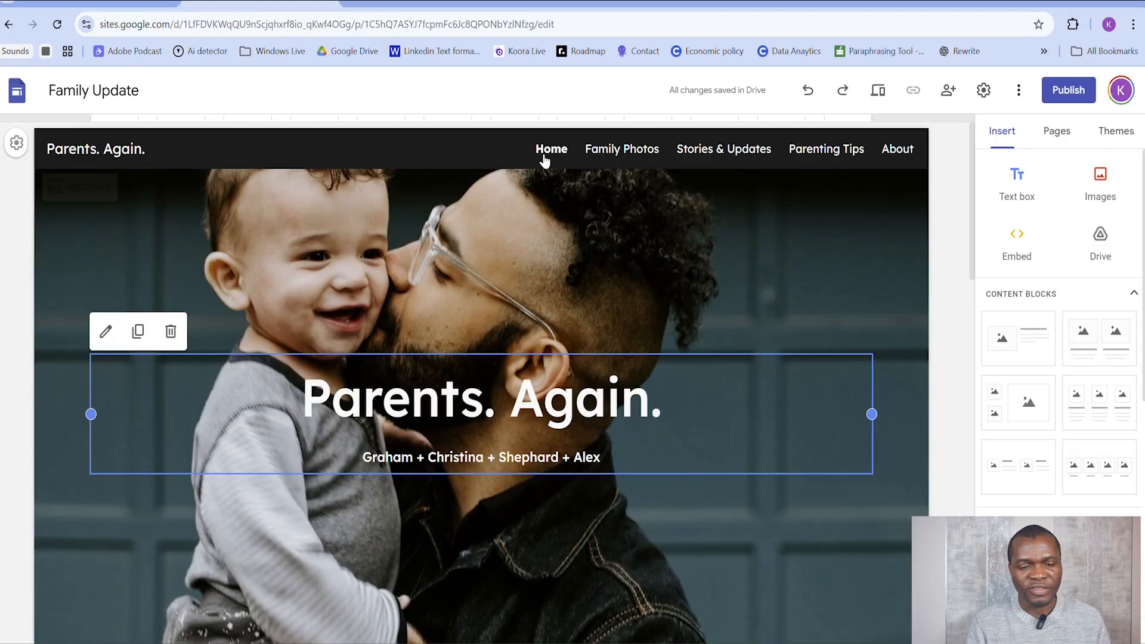
{"action": "left_click", "coordinate": [557, 85]}
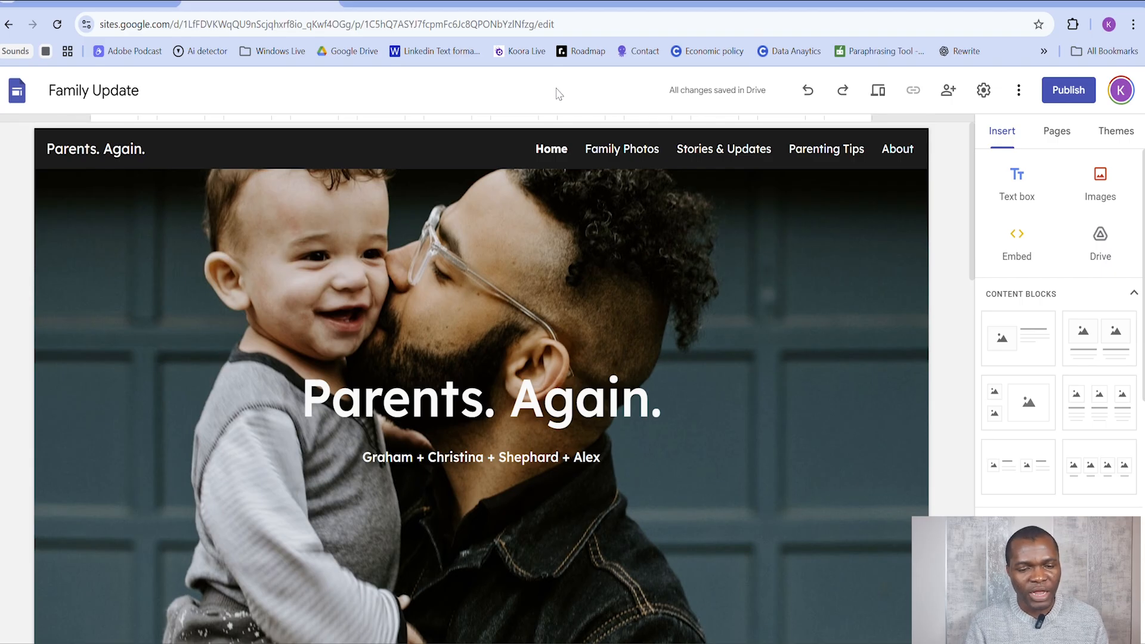
{"action": "mouse_move", "coordinate": [543, 220]}
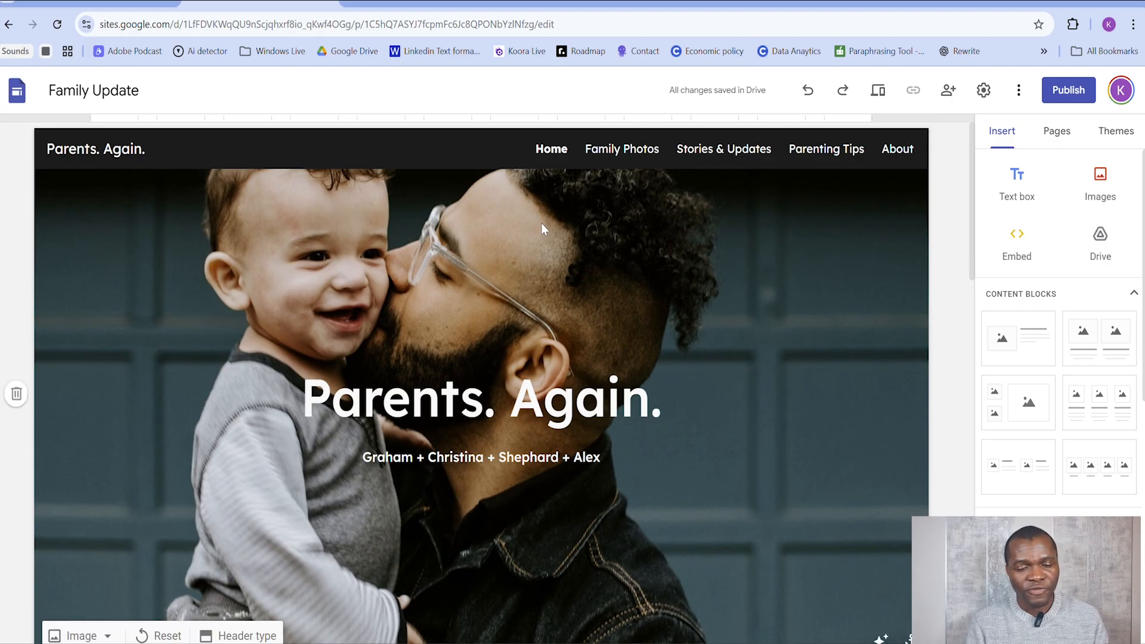
{"action": "scroll", "coordinate": [541, 225], "scroll_direction": "down", "scroll_amount": 10}
{"action": "scroll", "coordinate": [533, 289], "scroll_direction": "down", "scroll_amount": 5}
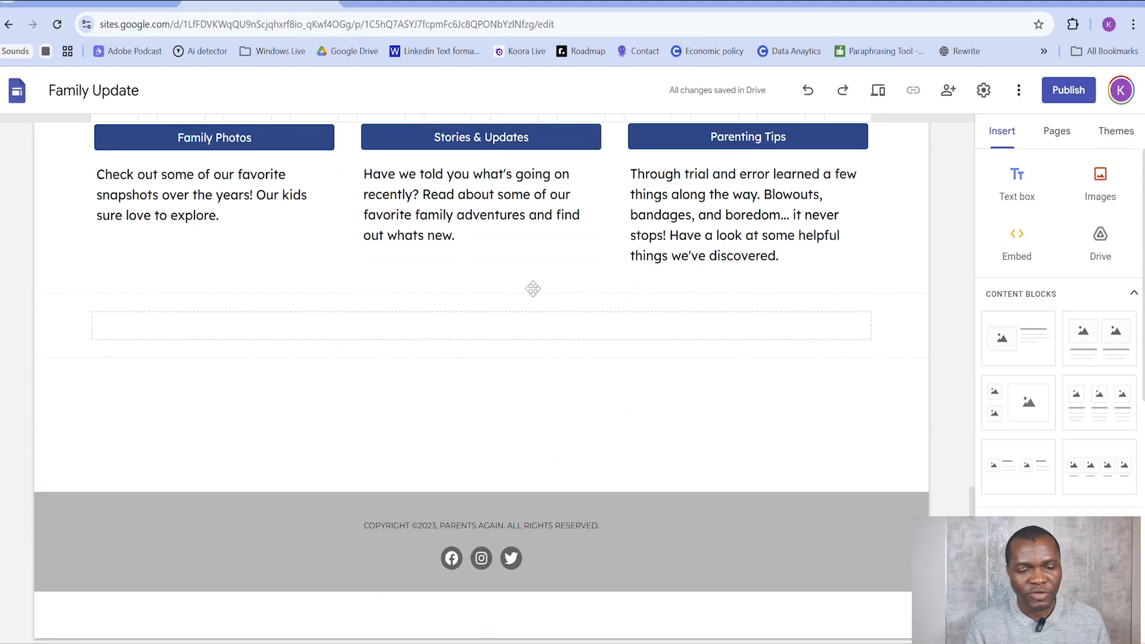
{"action": "scroll", "coordinate": [533, 288], "scroll_direction": "up", "scroll_amount": 15}
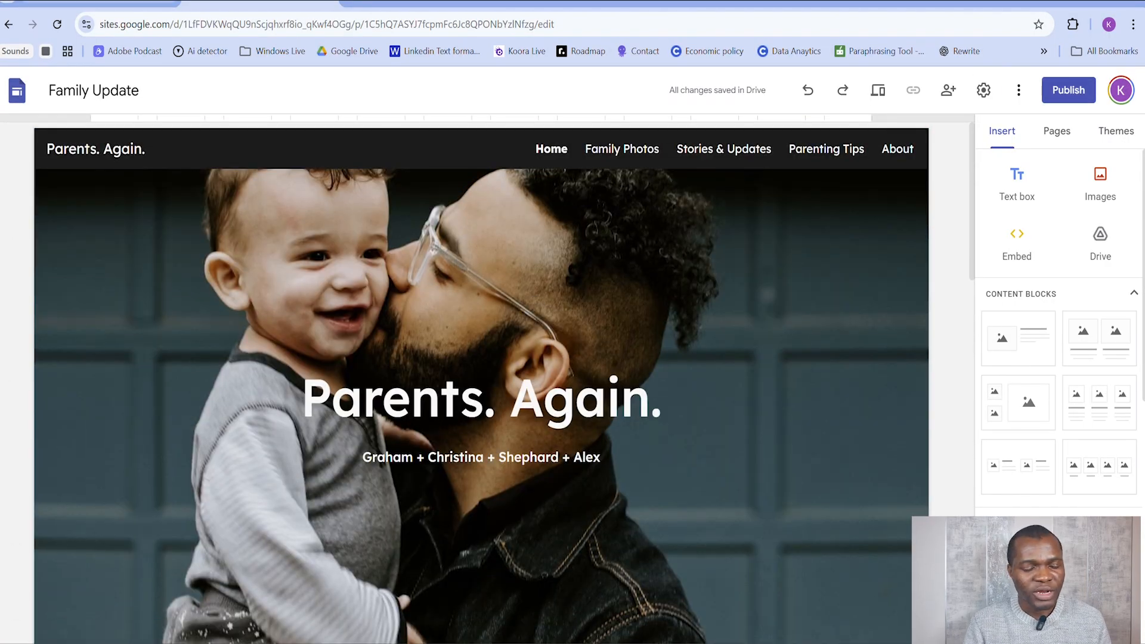
Step: Return to Google Analytics and start setting up a data stream for the Web platform
{"action": "left_click", "coordinate": [101, 2]}
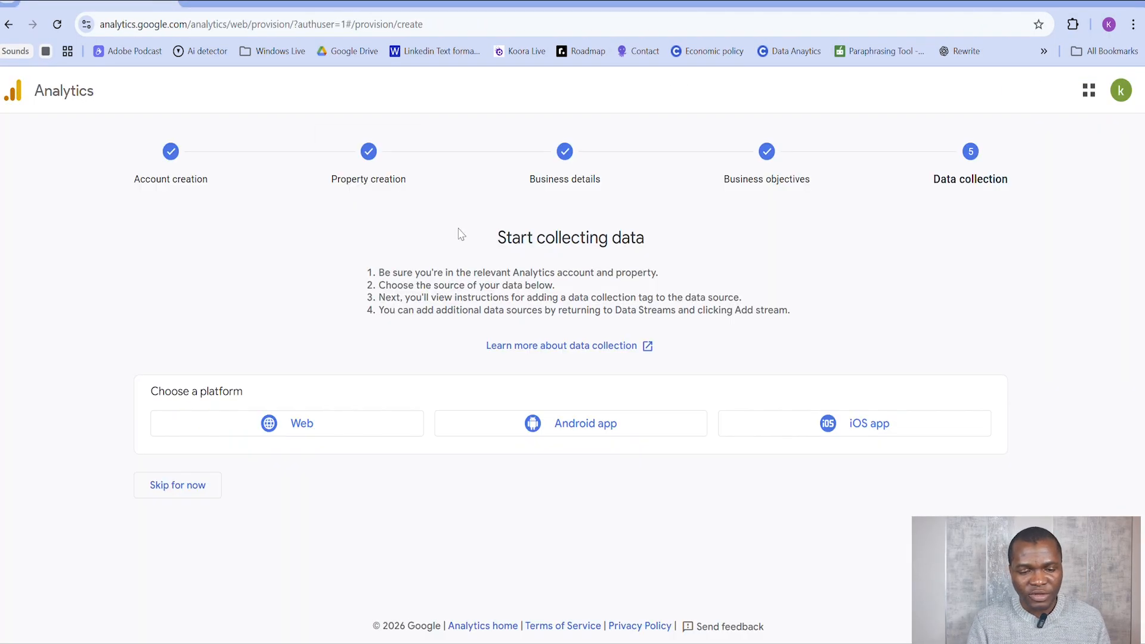
{"action": "left_click", "coordinate": [374, 437]}
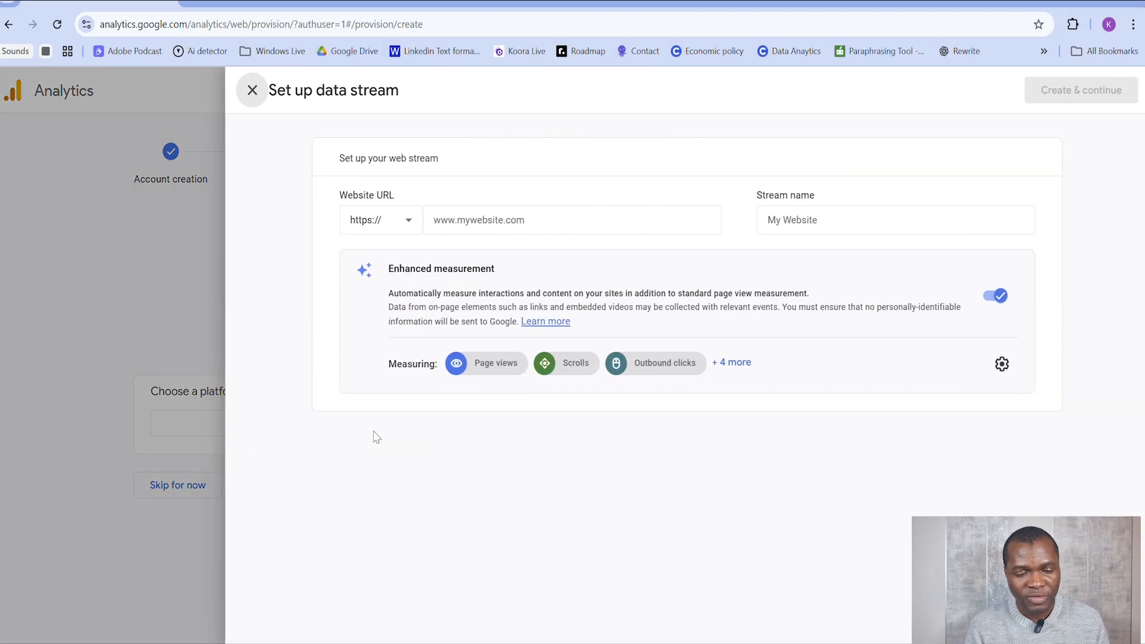
{"action": "left_click", "coordinate": [511, 217]}
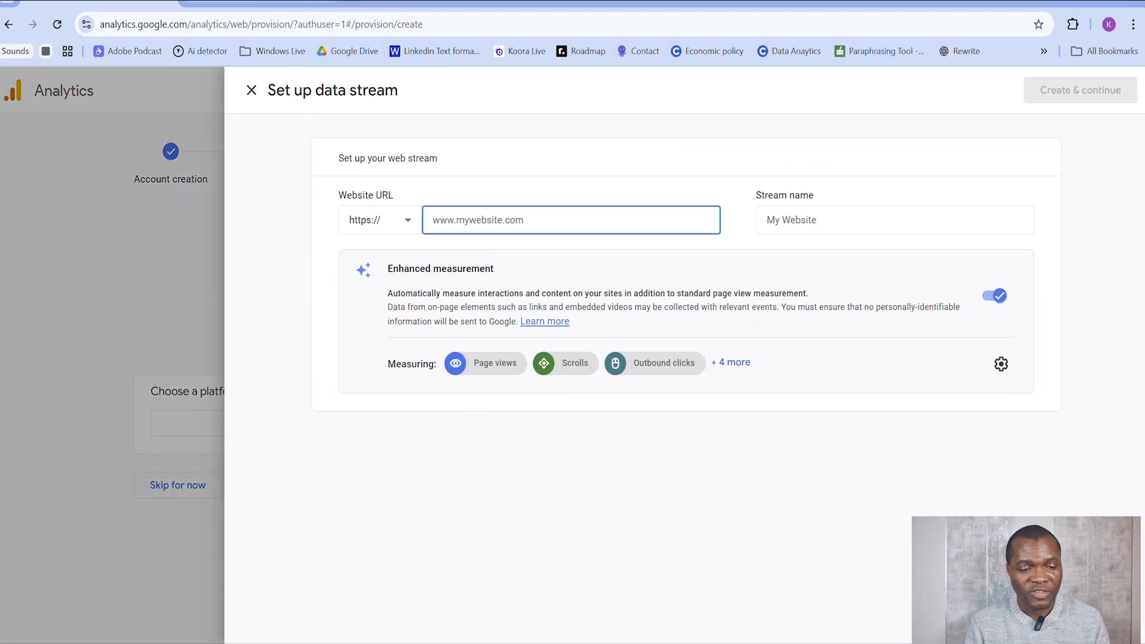
Step: Switch to Google Sites, start publishing the Family Update site, and try the web address parent-again
{"action": "left_click", "coordinate": [256, 5]}
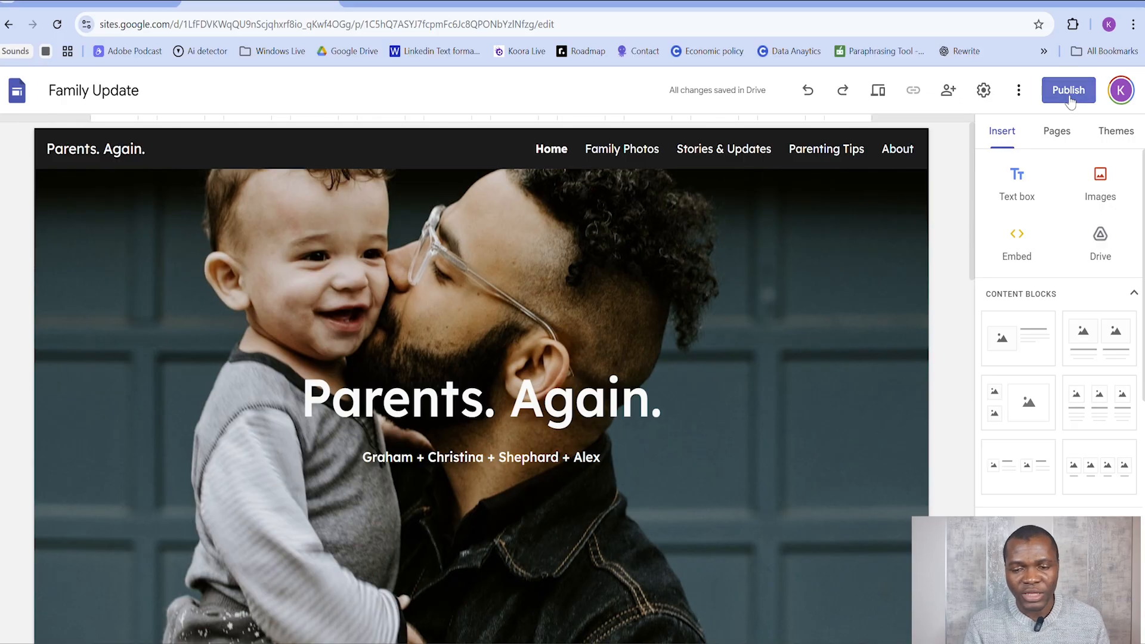
{"action": "left_click", "coordinate": [1068, 90]}
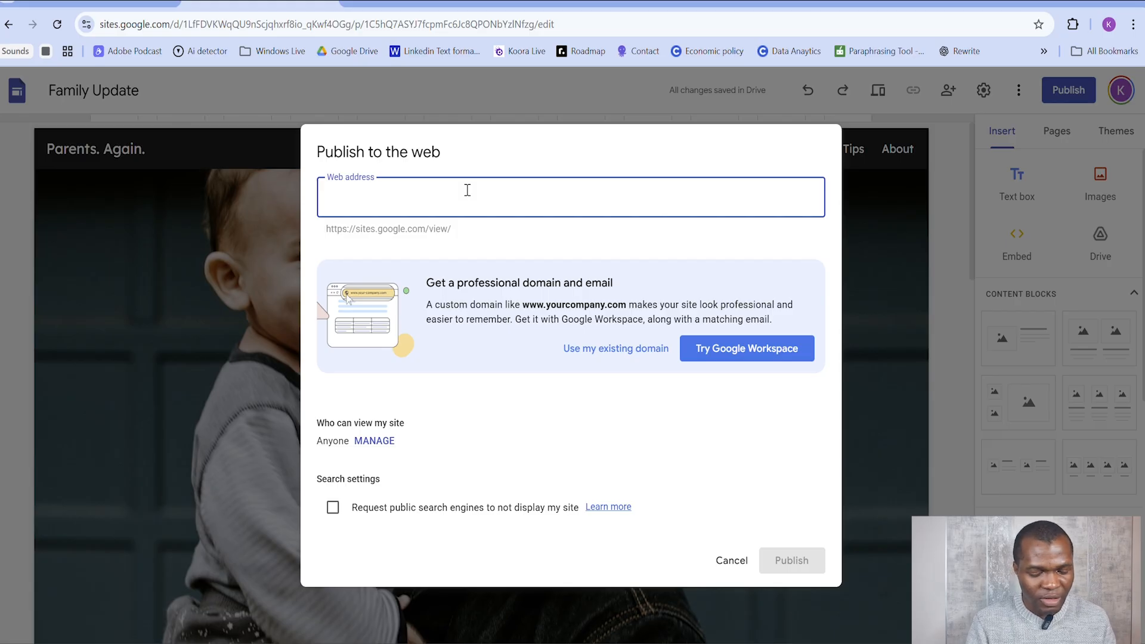
{"action": "type", "text": "par"}
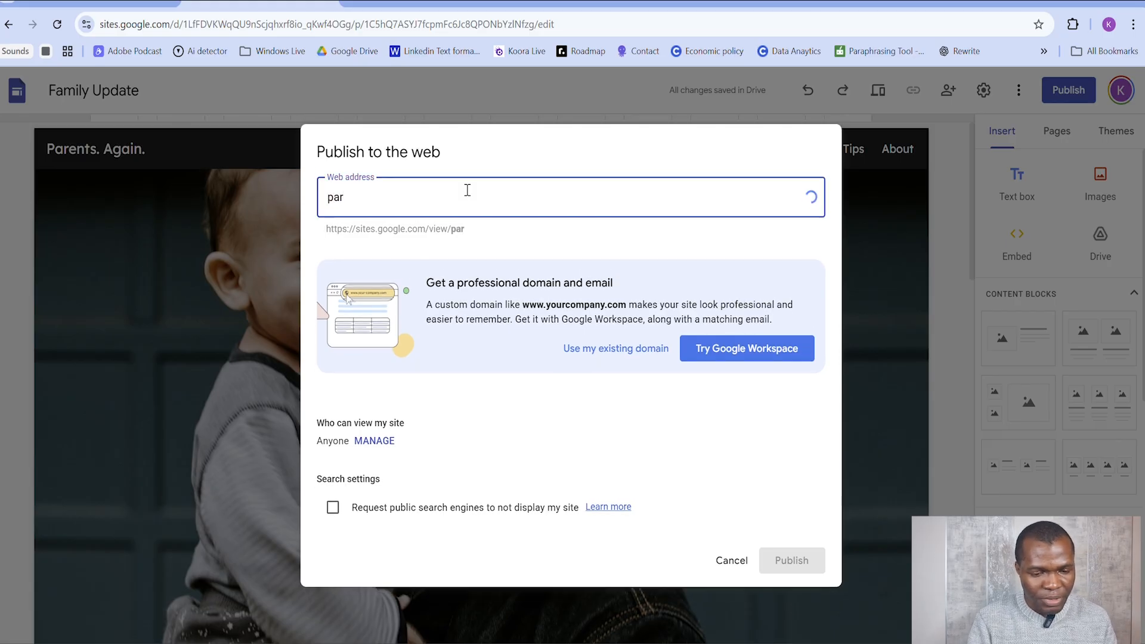
{"action": "type", "text": "ent-"}
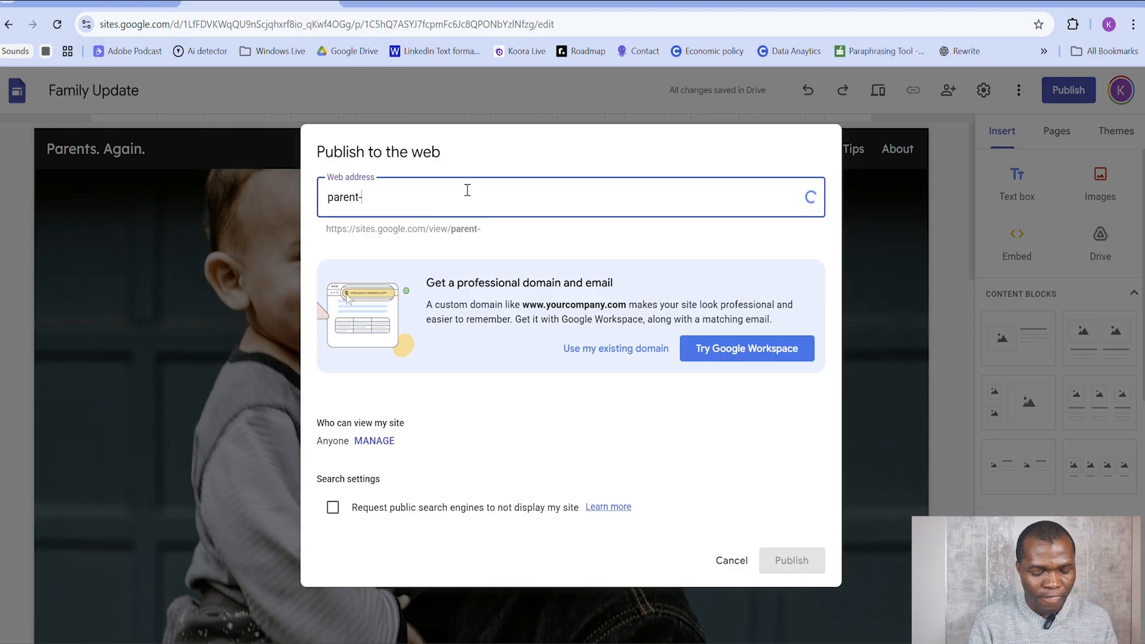
{"action": "type", "text": "agai"}
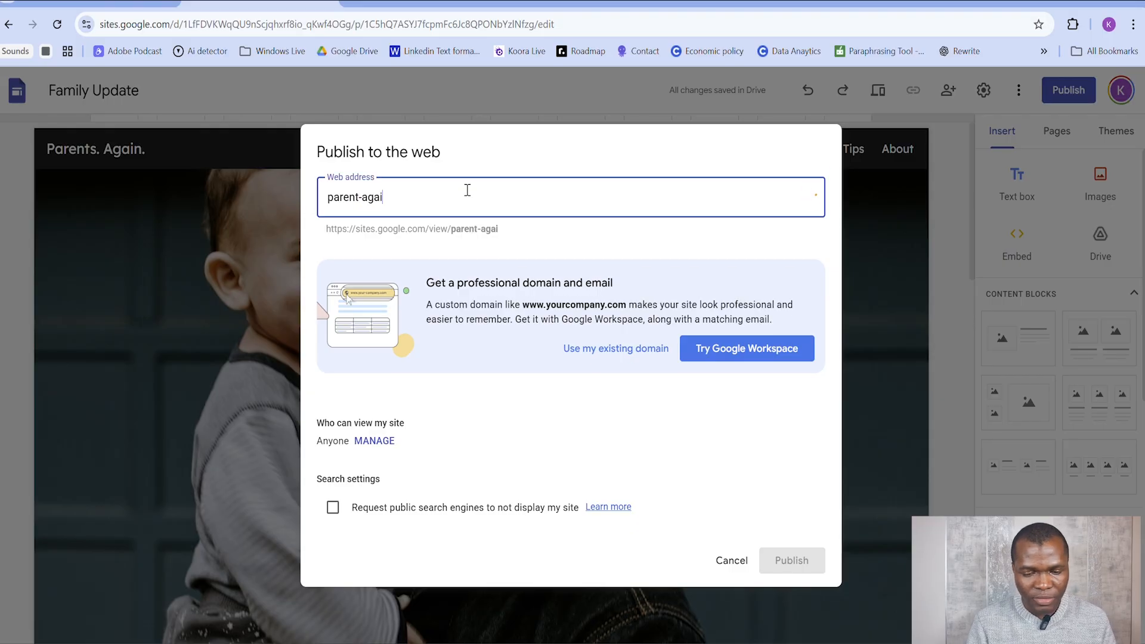
{"action": "type", "text": "n"}
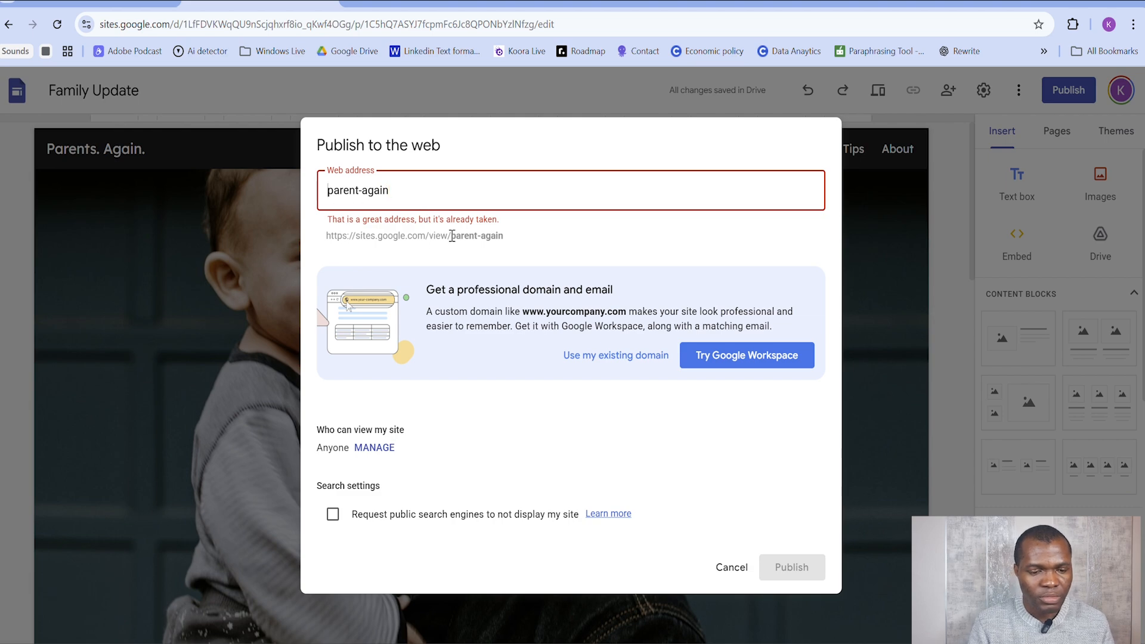
Step: Try parentsagain as the site's web address instead
{"action": "left_click_drag", "start_coordinate": [451, 237], "coordinate": [351, 236]}
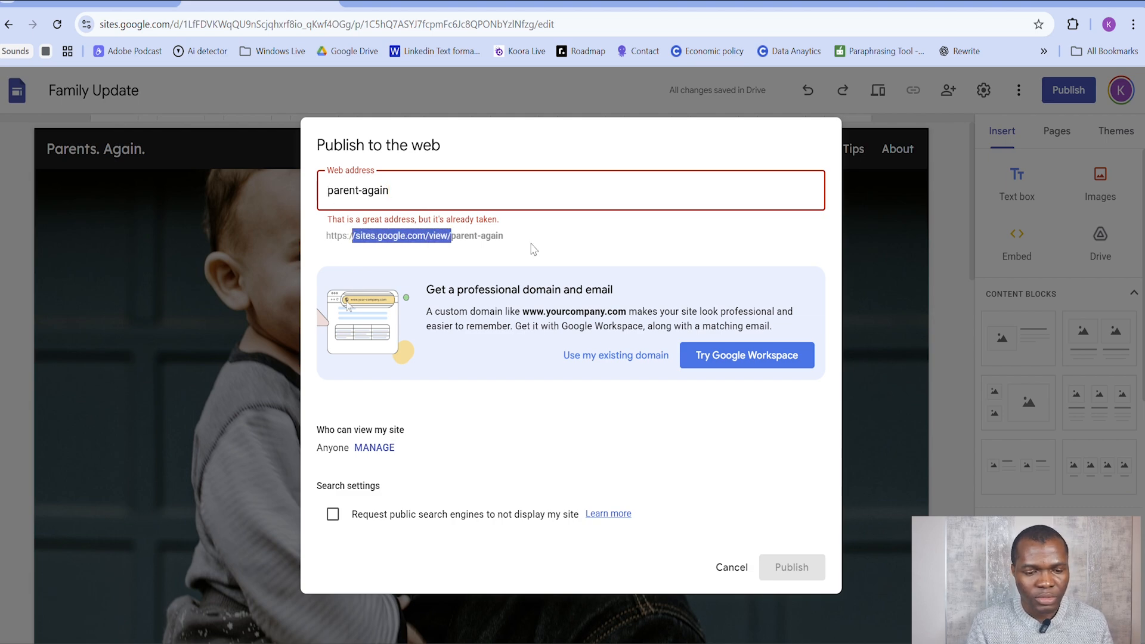
{"action": "left_click", "coordinate": [406, 194]}
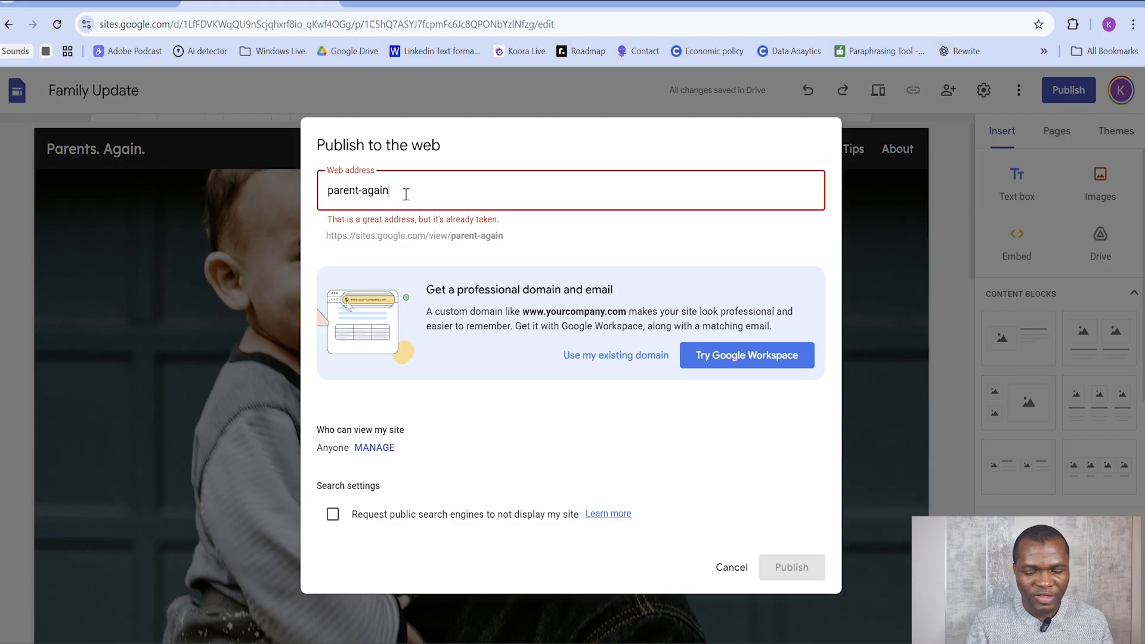
{"action": "key", "text": "BackSpace"}
{"action": "key", "text": "BackSpace"}
{"action": "key", "text": "BackSpace"}
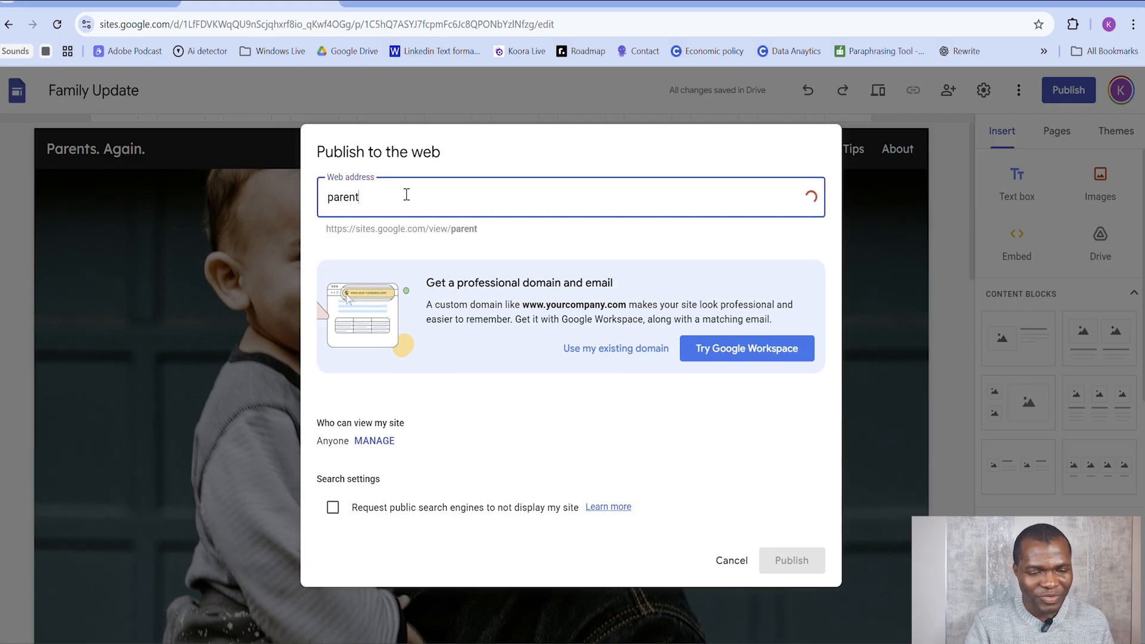
{"action": "type", "text": "s"}
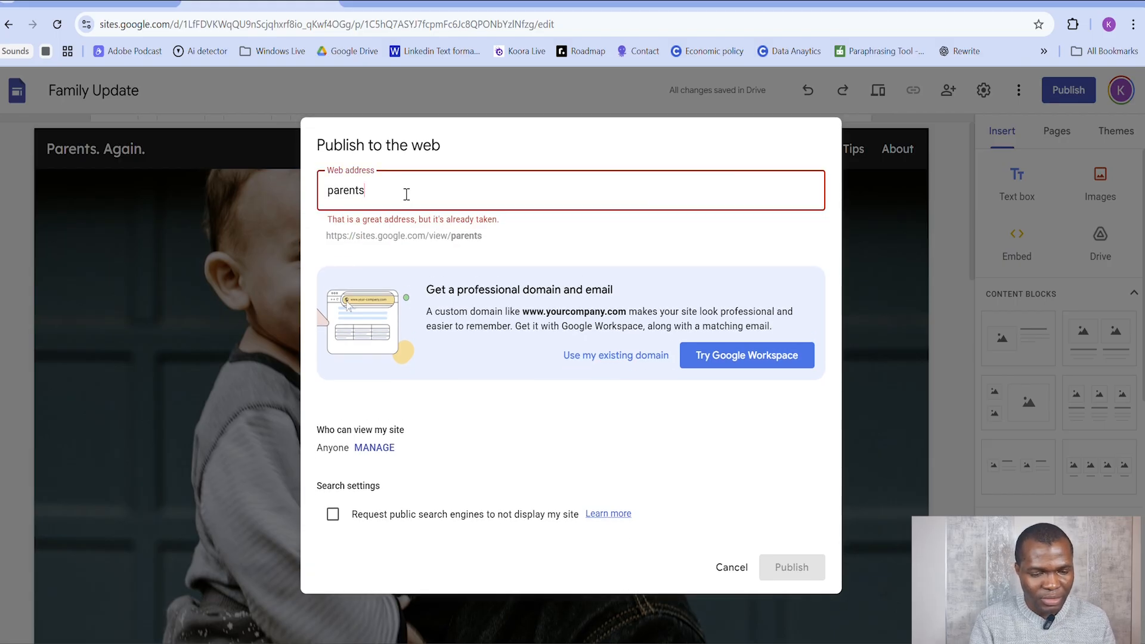
{"action": "type", "text": "again"}
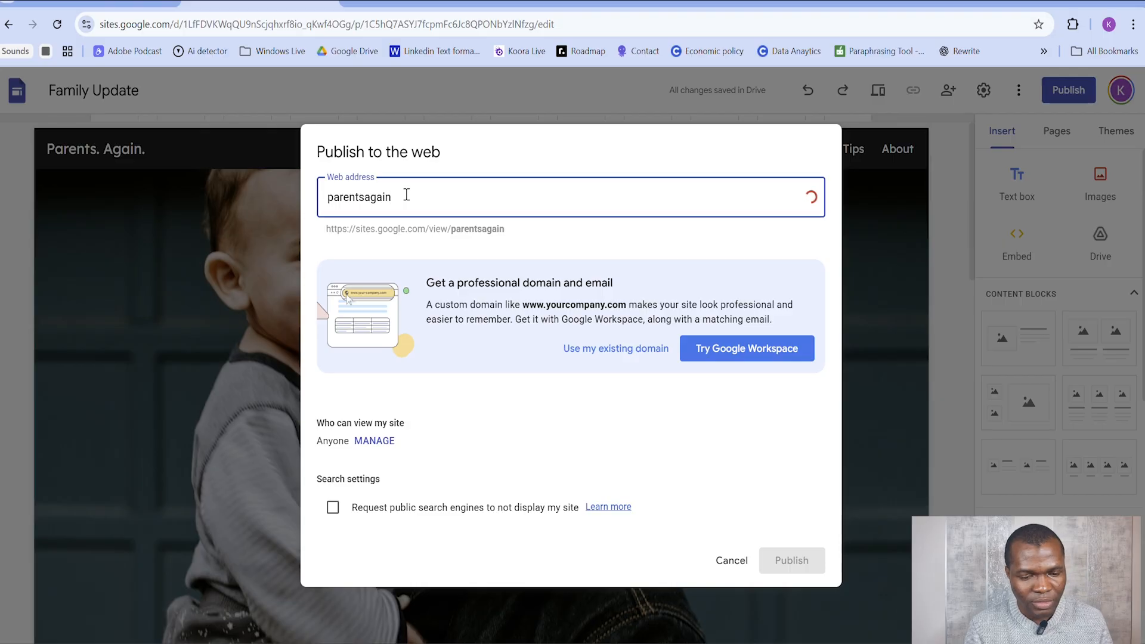
Step: Set the web address to fatherand-child and publish the site
{"action": "left_click_drag", "start_coordinate": [409, 183], "coordinate": [315, 190]}
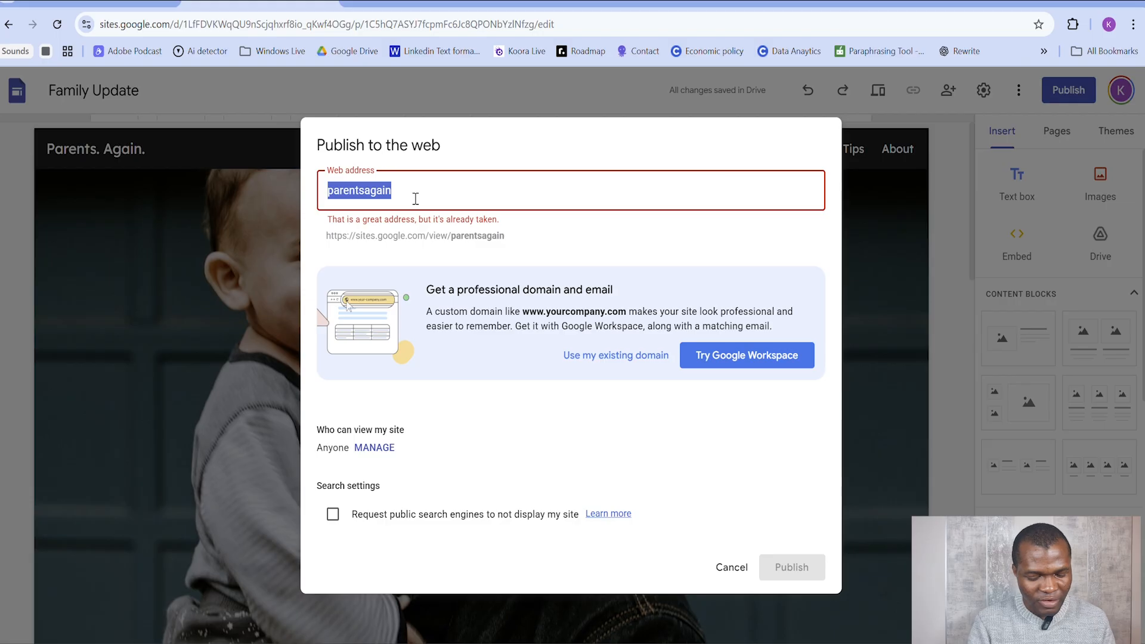
{"action": "type", "text": "father"}
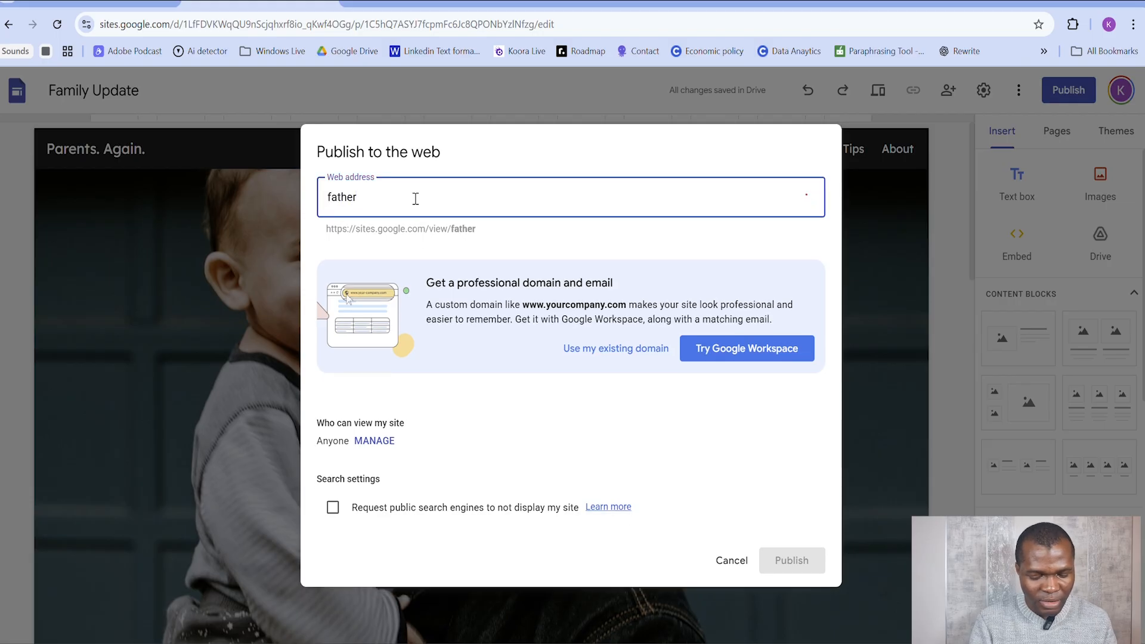
{"action": "type", "text": "and-c"}
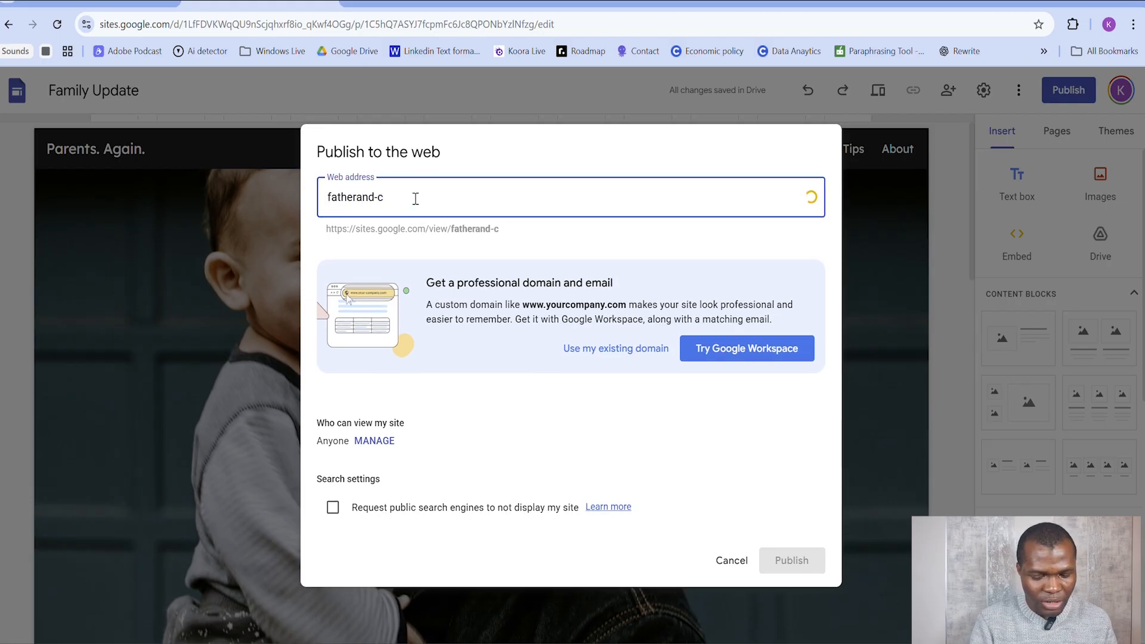
{"action": "type", "text": "hild"}
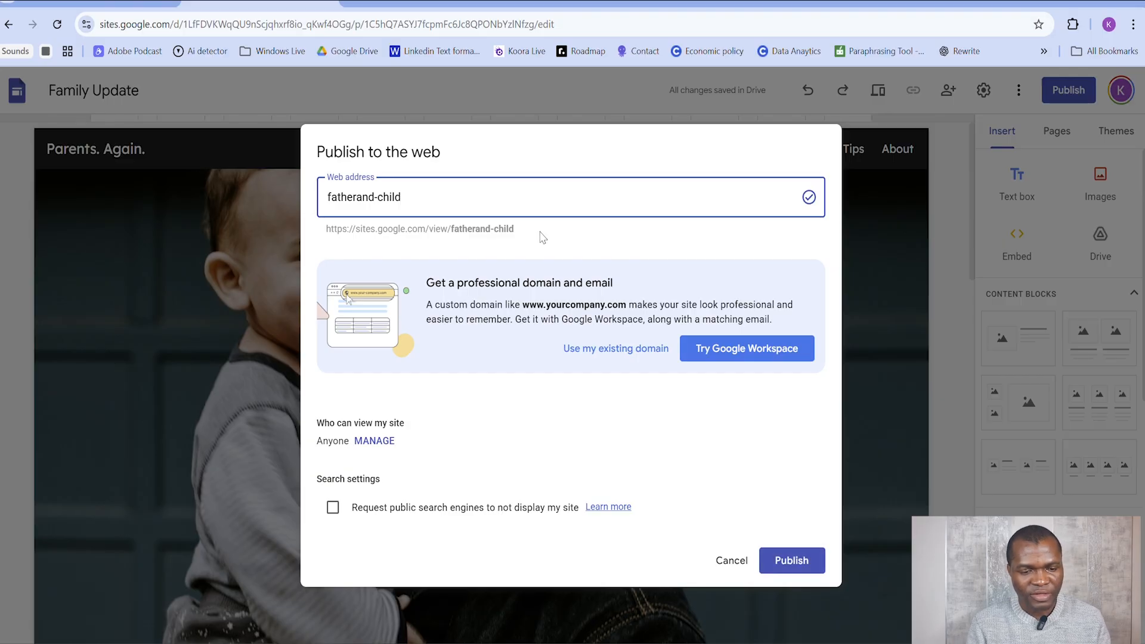
{"action": "left_click", "coordinate": [795, 559]}
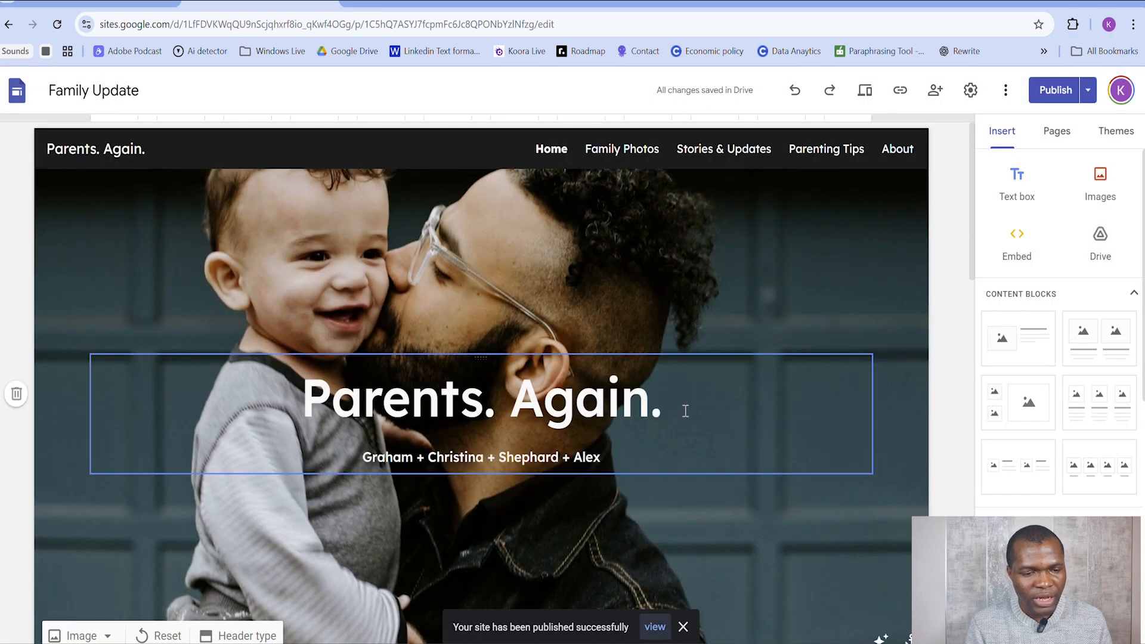
Step: Open the published version of the site and look over its home page
{"action": "left_click", "coordinate": [1087, 97]}
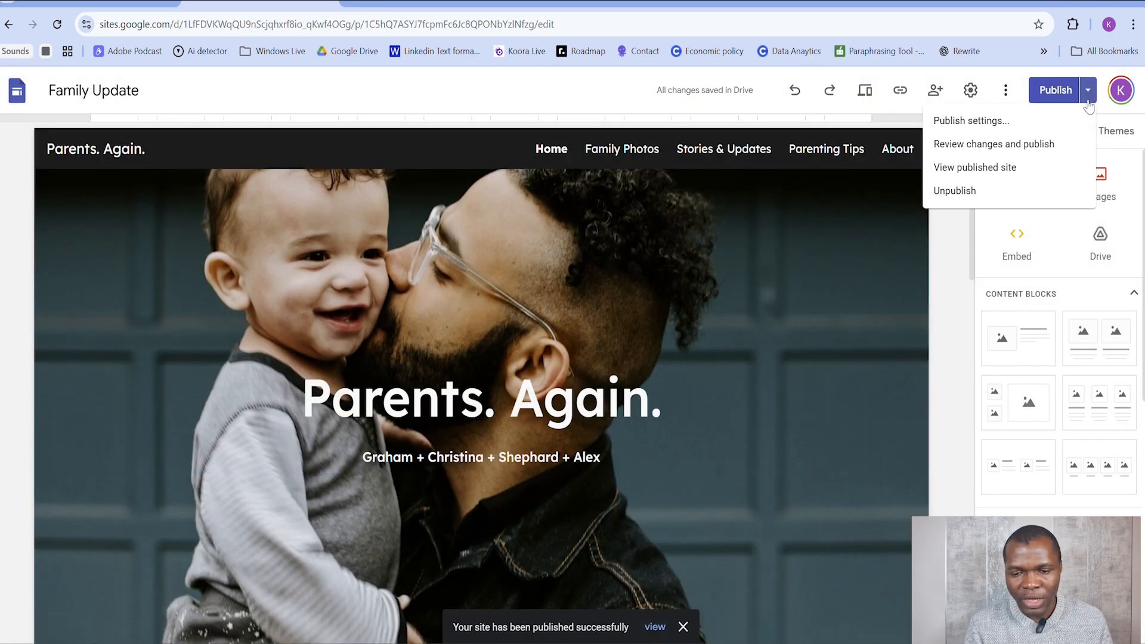
{"action": "left_click", "coordinate": [1007, 173]}
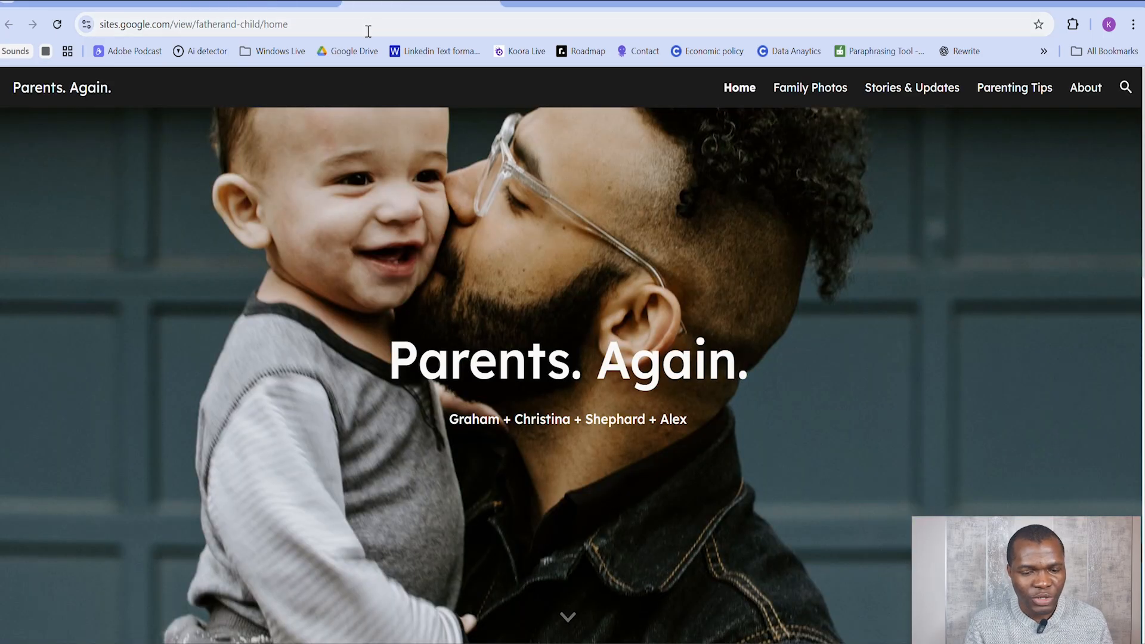
{"action": "scroll", "coordinate": [386, 225], "scroll_direction": "down", "scroll_amount": 15}
{"action": "scroll", "coordinate": [272, 70], "scroll_direction": "up", "scroll_amount": 14}
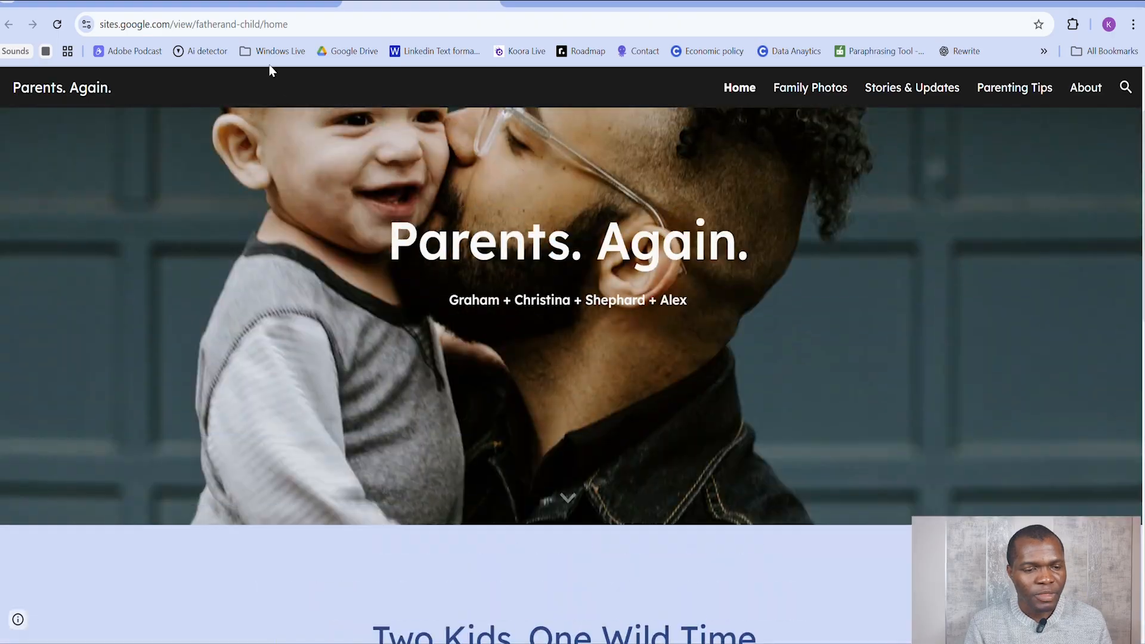
{"action": "left_click", "coordinate": [297, 25]}
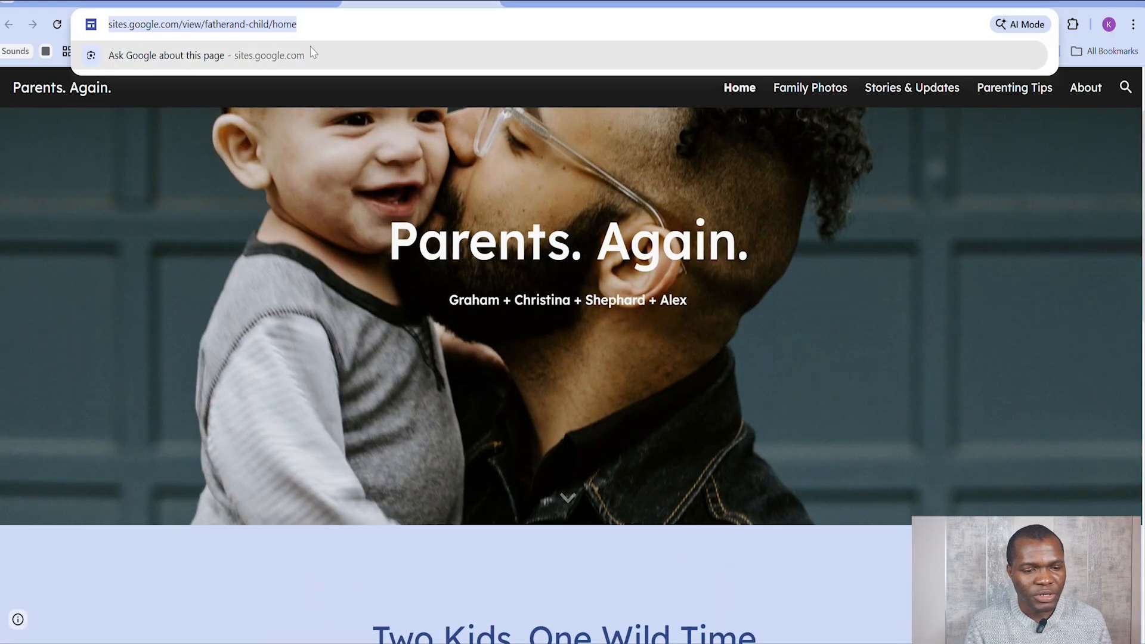
{"action": "left_click", "coordinate": [278, 26]}
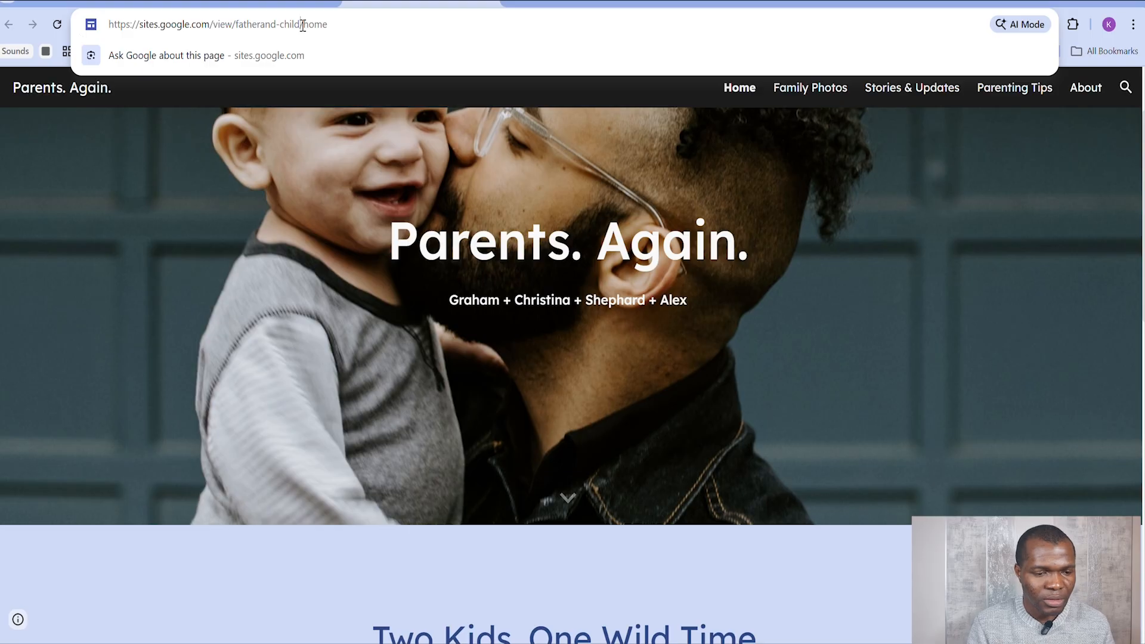
{"action": "left_click_drag", "start_coordinate": [349, 26], "coordinate": [57, 27]}
{"action": "key", "text": "ctrl+c"}
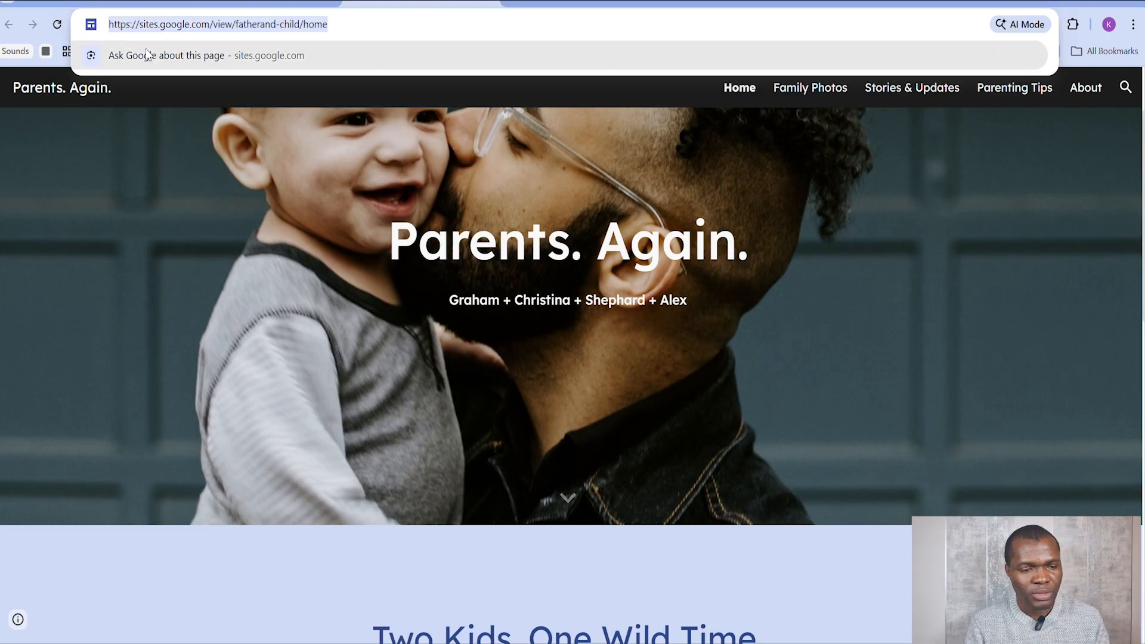
{"action": "left_click", "coordinate": [100, 2]}
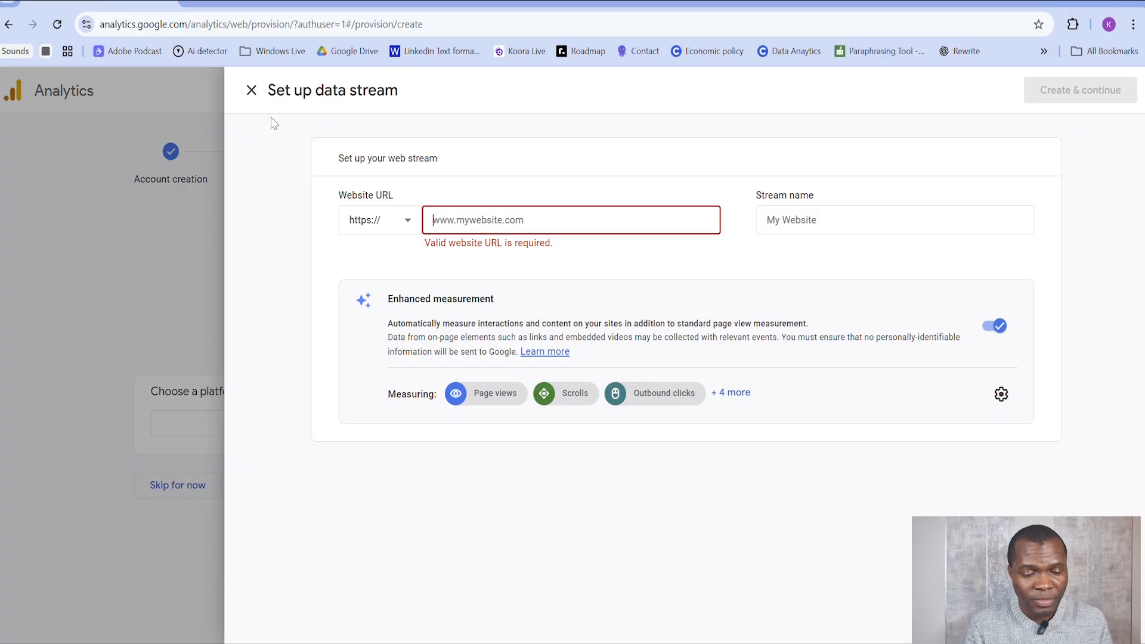
{"action": "key", "text": "ctrl+v"}
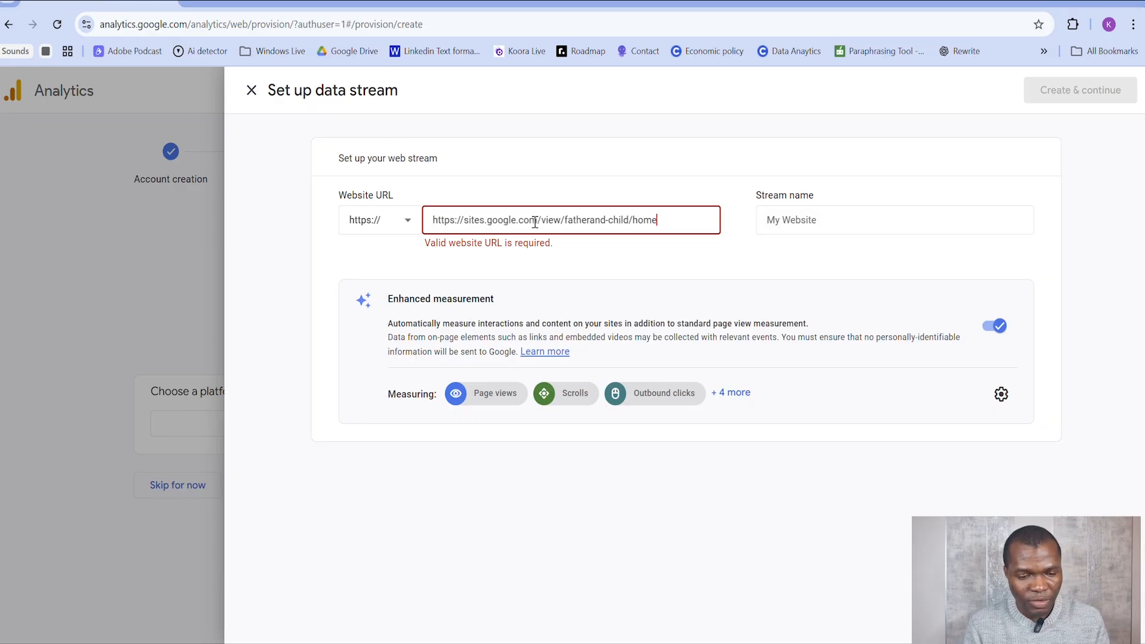
{"action": "left_click", "coordinate": [617, 264]}
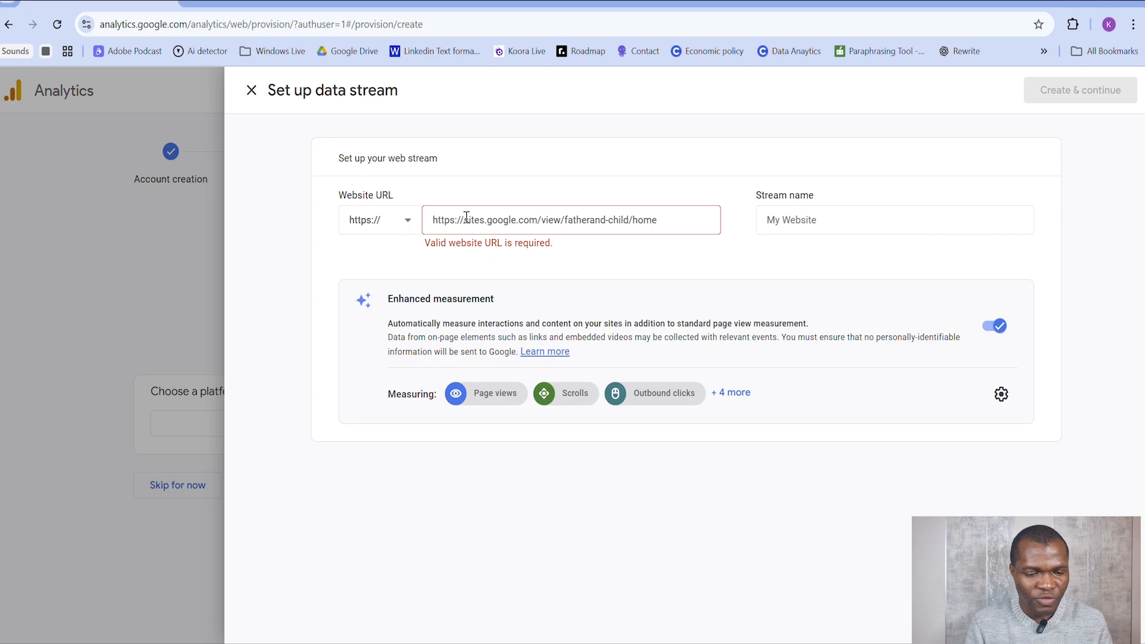
{"action": "left_click", "coordinate": [394, 230]}
{"action": "left_click", "coordinate": [394, 230]}
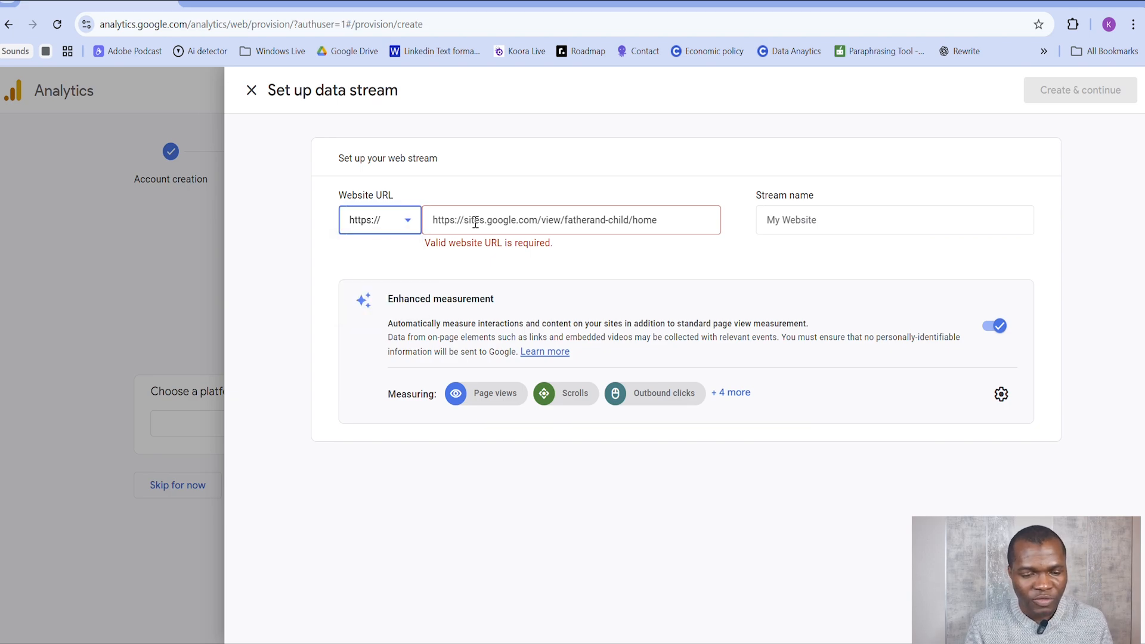
{"action": "left_click_drag", "start_coordinate": [464, 219], "coordinate": [432, 220]}
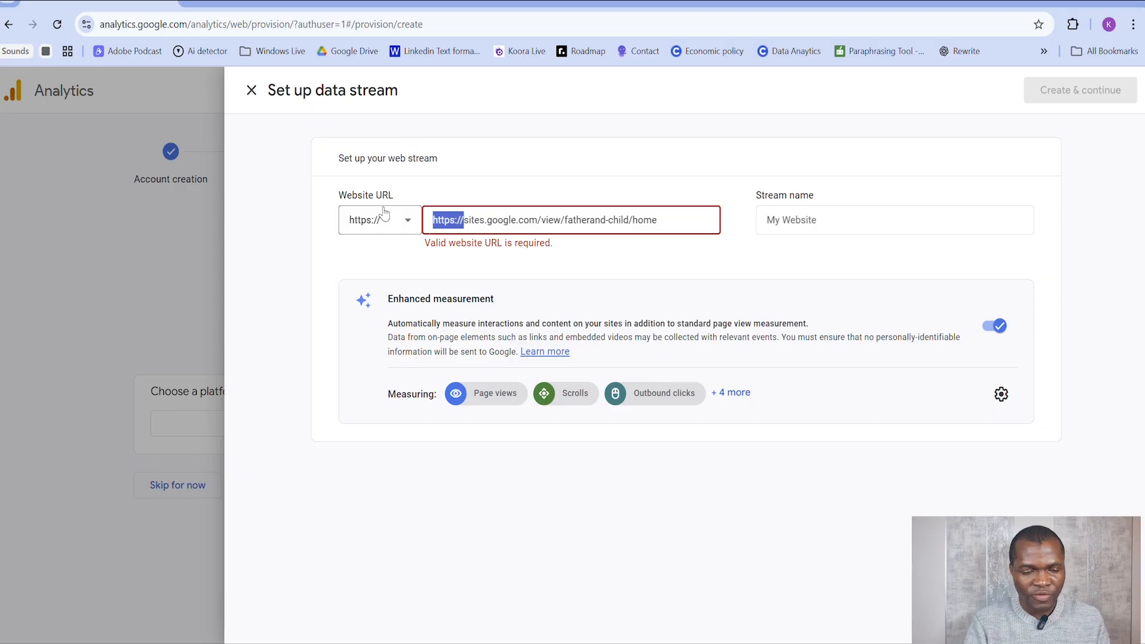
{"action": "key", "text": "BackSpace"}
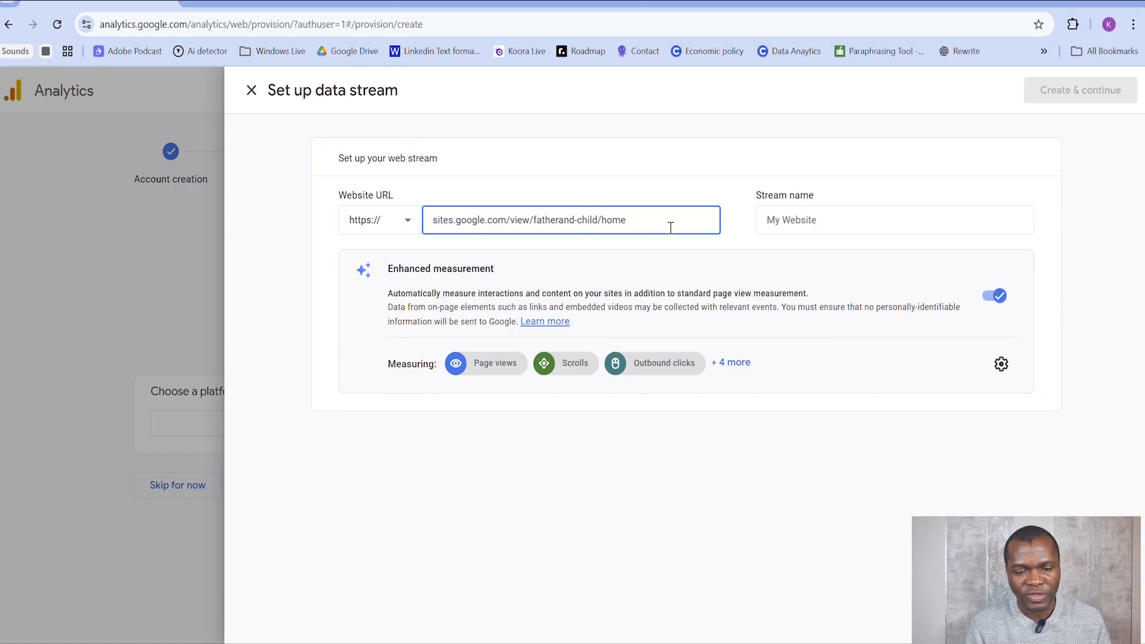
Step: Name the web stream Father and Child and create it
{"action": "left_click", "coordinate": [838, 218]}
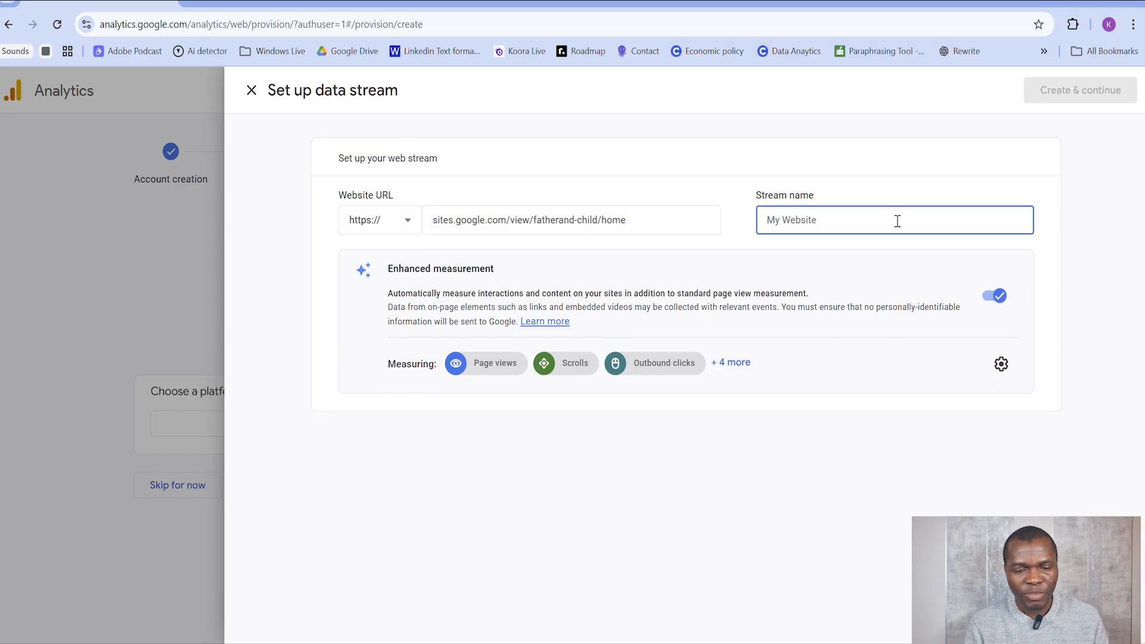
{"action": "type", "text": "Father and Child"}
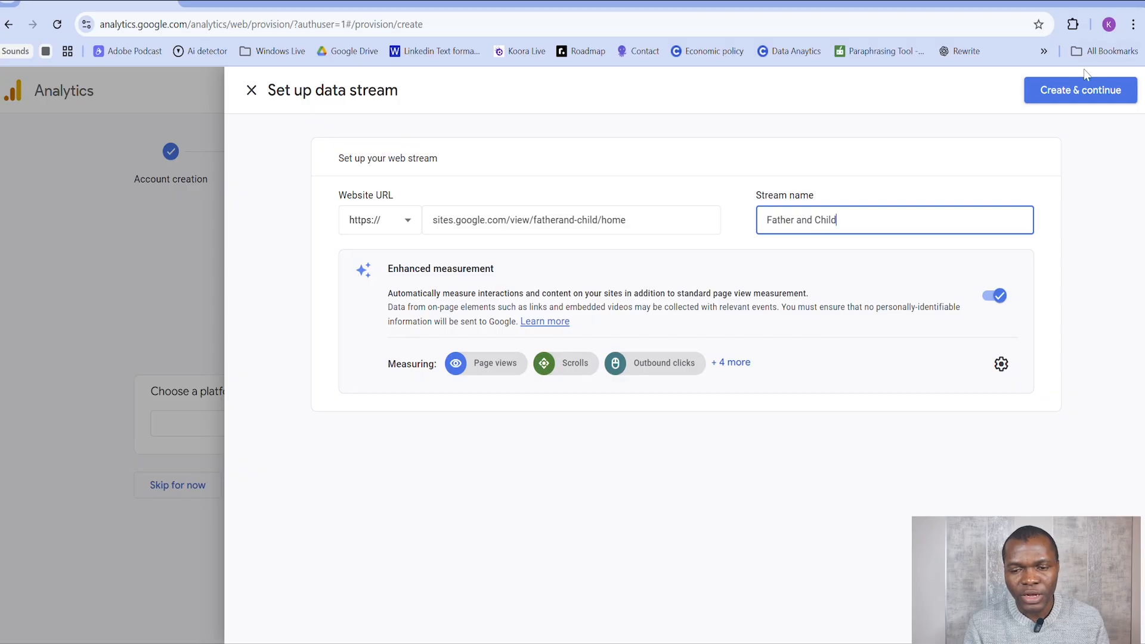
{"action": "left_click", "coordinate": [1079, 96]}
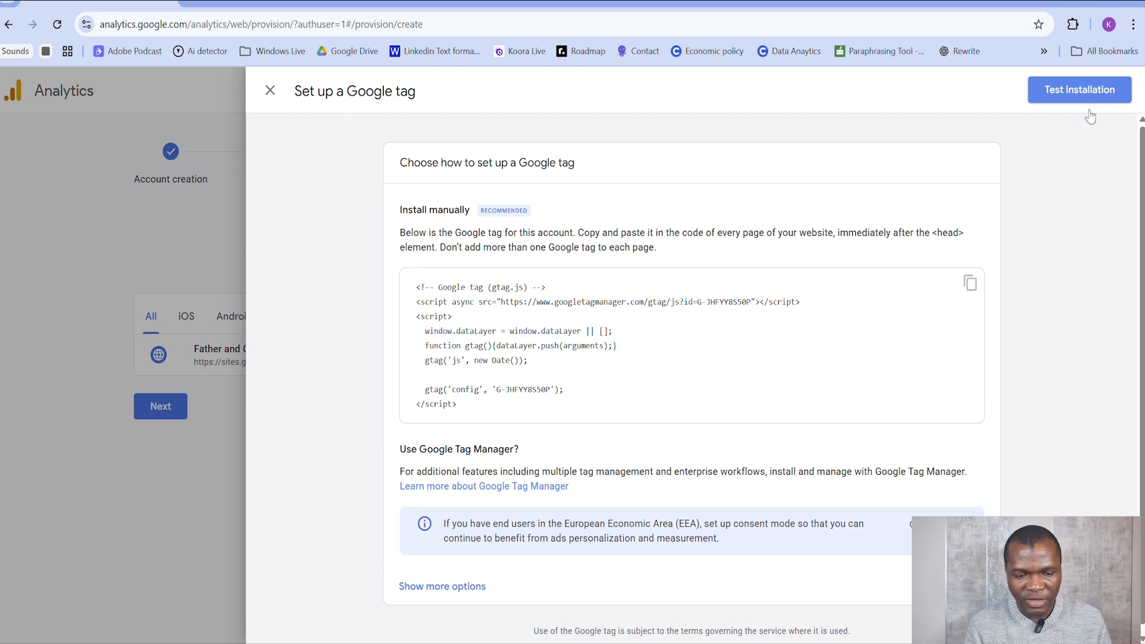
Step: Dismiss the Google tag setup instructions and copy the measurement ID from the web stream details
{"action": "left_click", "coordinate": [272, 97]}
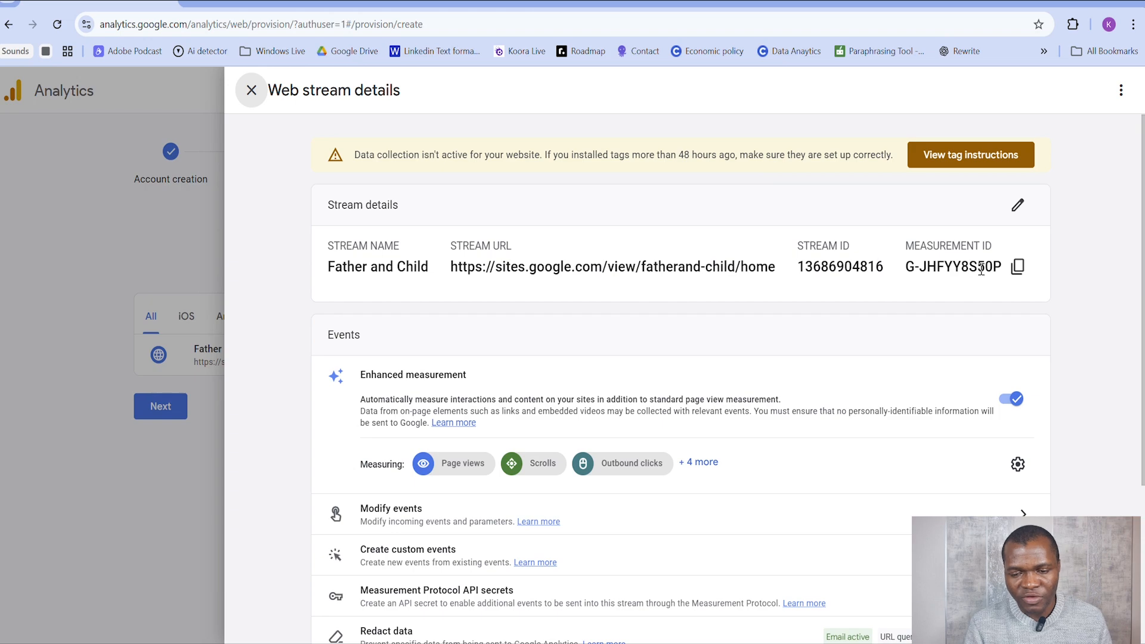
{"action": "left_click", "coordinate": [1017, 276]}
{"action": "left_click", "coordinate": [1017, 276]}
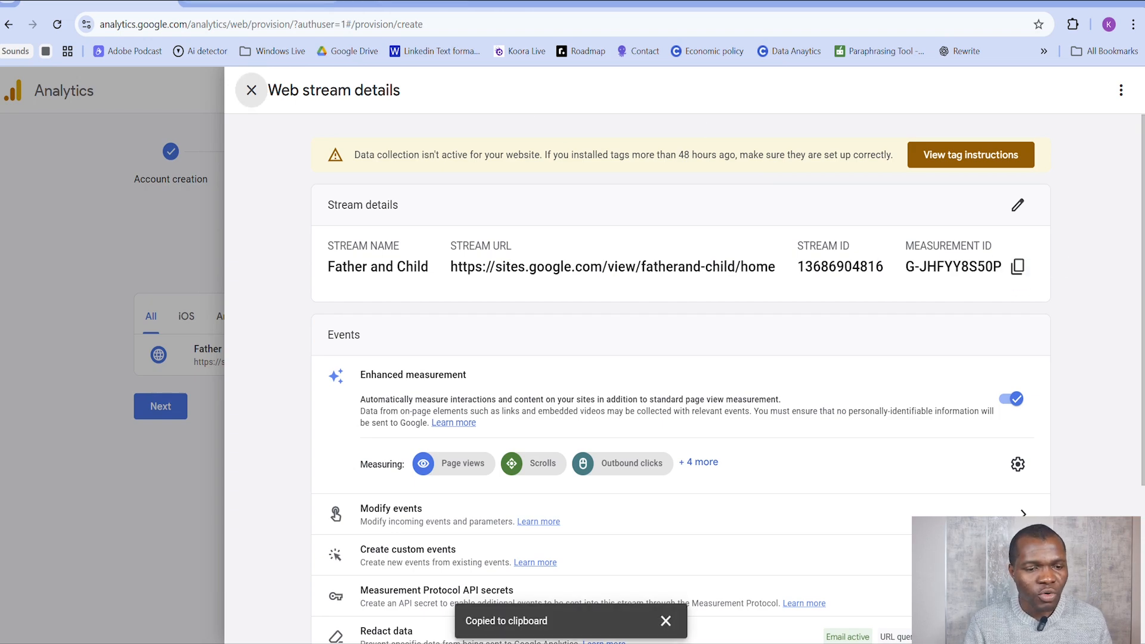
Step: Switch to the Google Sites editor and enter the copied measurement ID in the site's analytics settings, with analytics enabled
{"action": "left_click", "coordinate": [260, 2]}
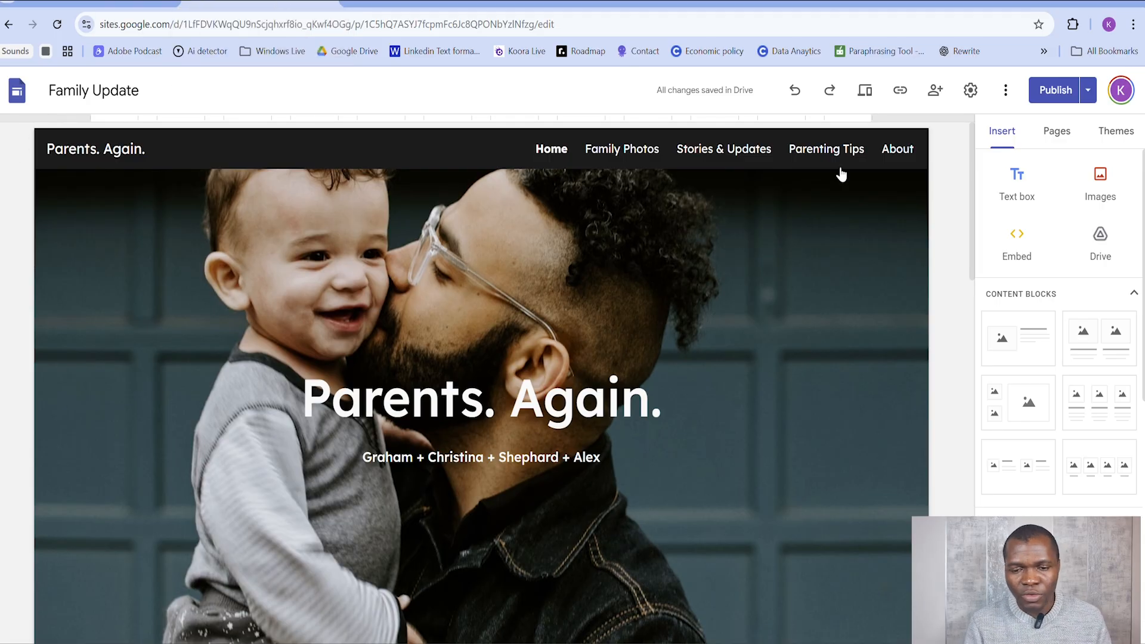
{"action": "left_click", "coordinate": [971, 90]}
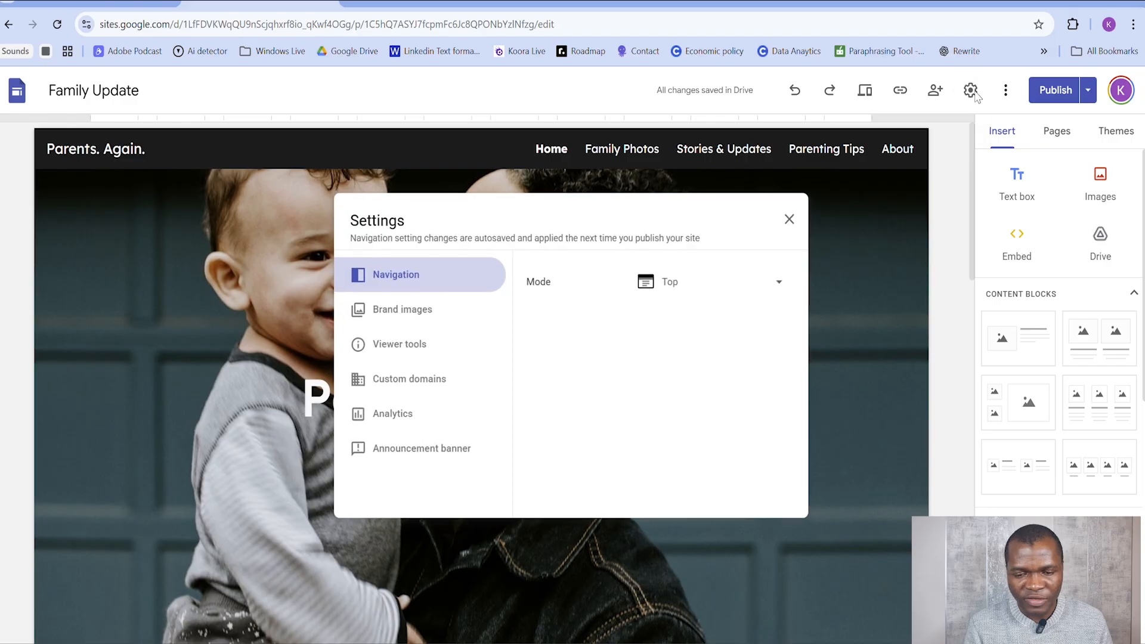
{"action": "left_click", "coordinate": [414, 422]}
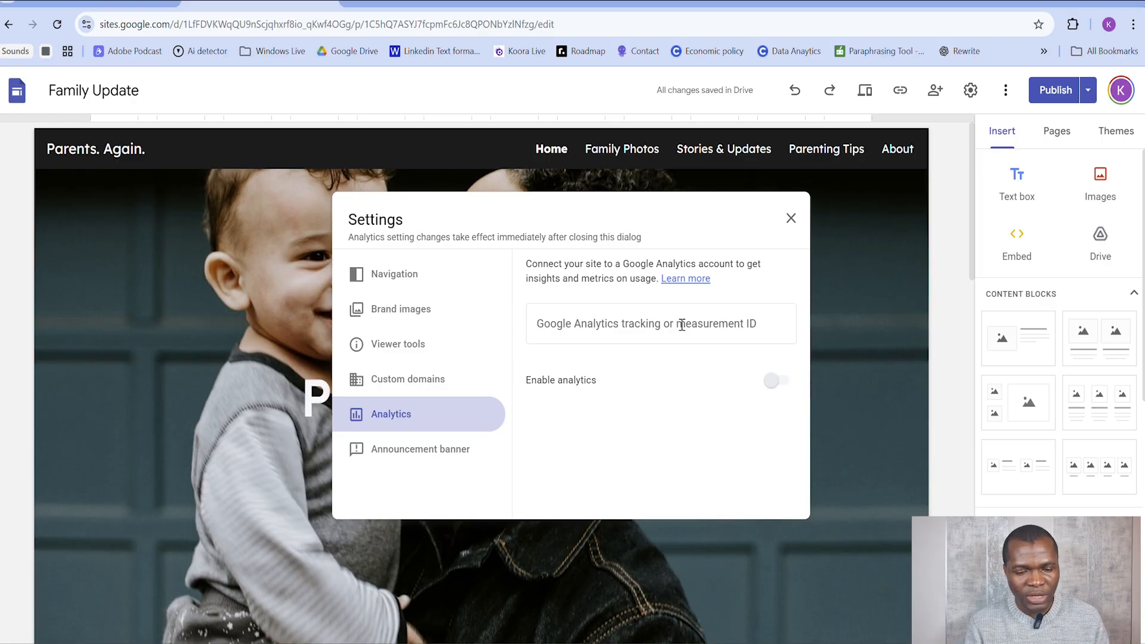
{"action": "left_click", "coordinate": [681, 325]}
{"action": "key", "text": "ctrl+v"}
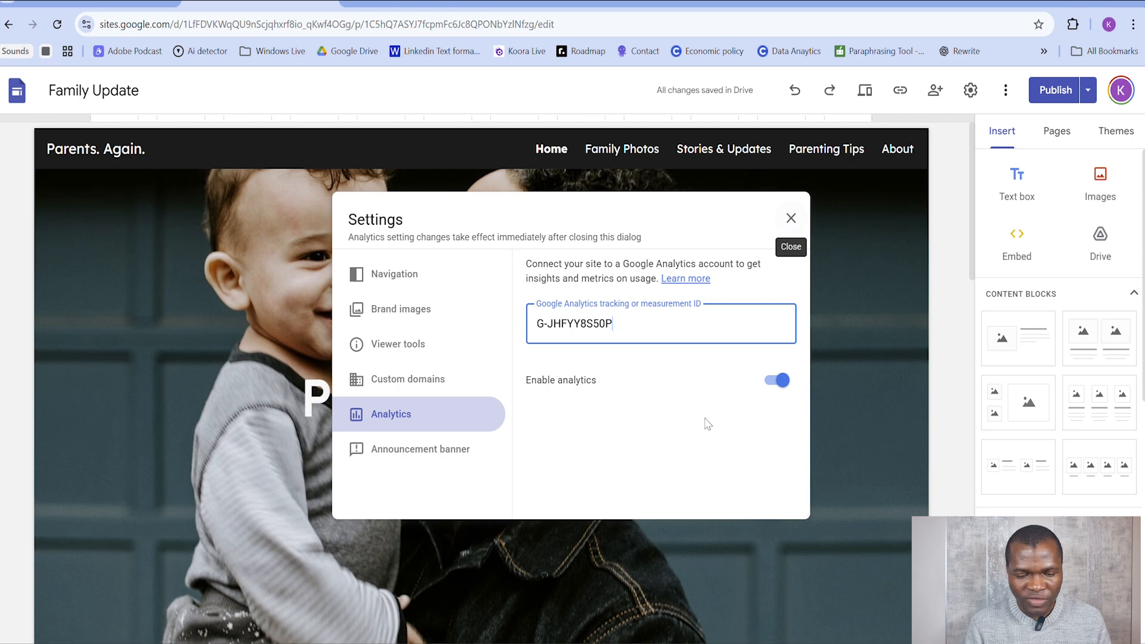
{"action": "left_click", "coordinate": [790, 219]}
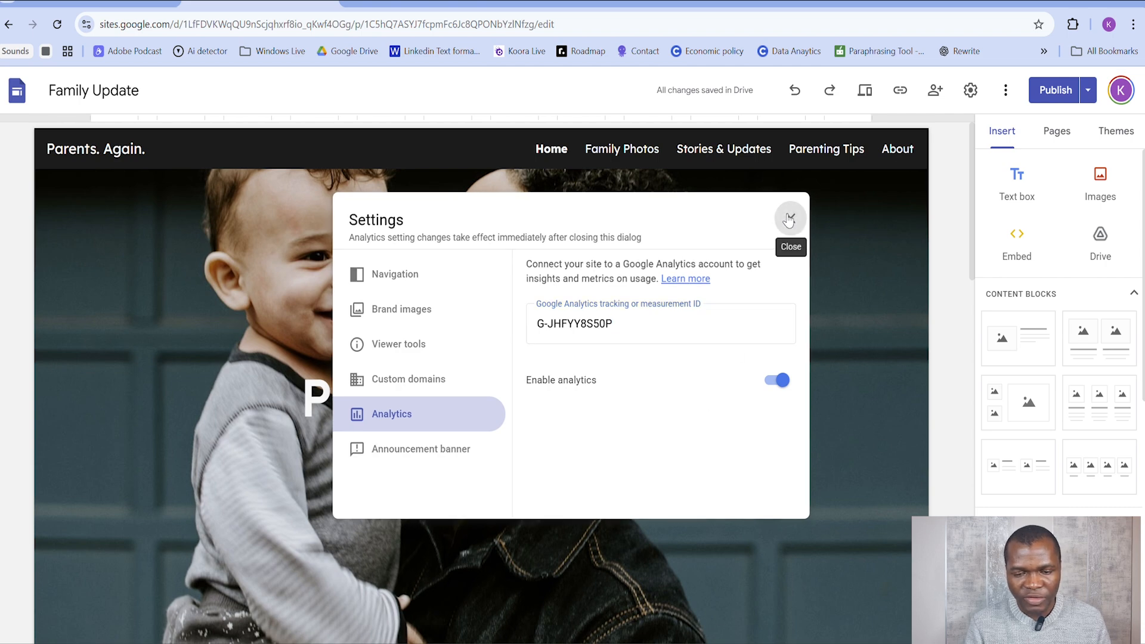
Step: Try to publish the site again, and return to the editor from the change review
{"action": "left_click", "coordinate": [1088, 90]}
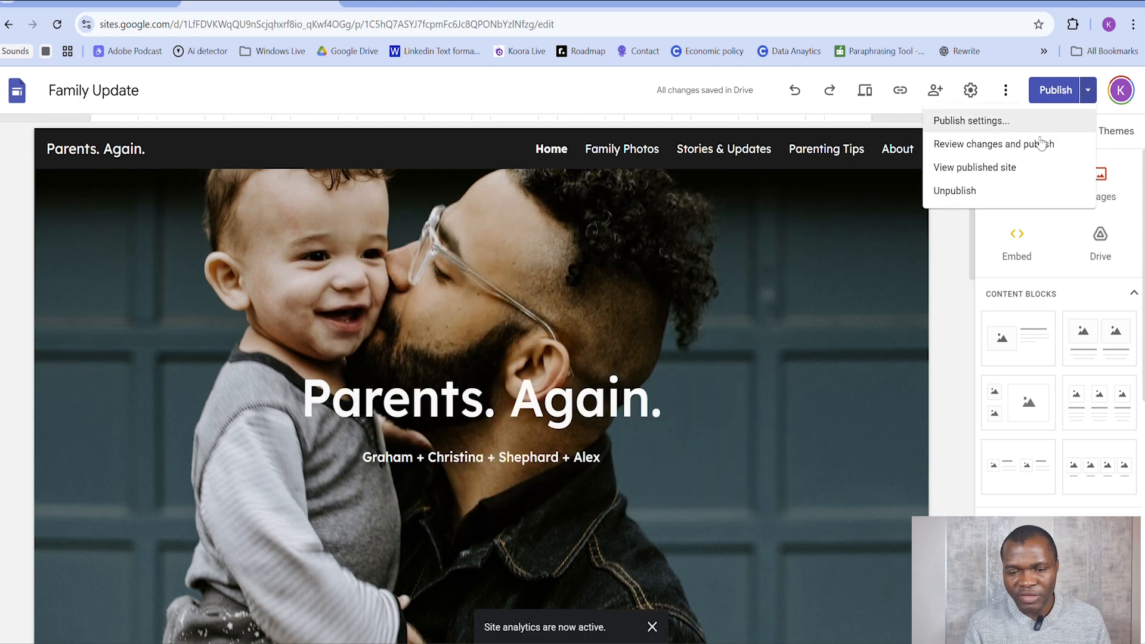
{"action": "left_click", "coordinate": [1054, 95]}
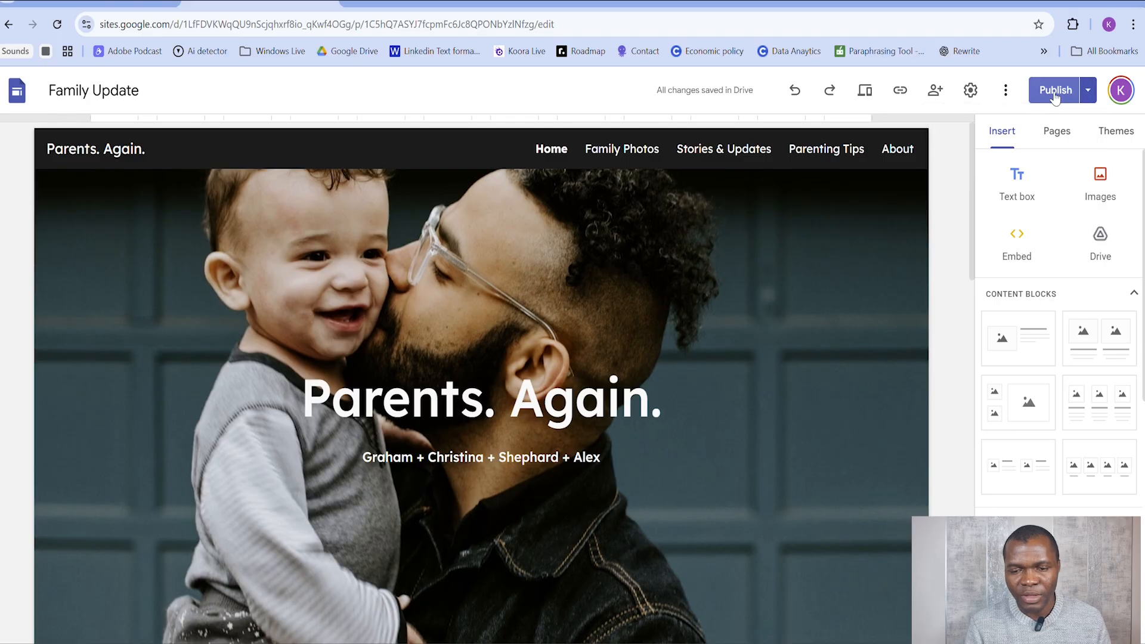
{"action": "left_click", "coordinate": [1055, 97]}
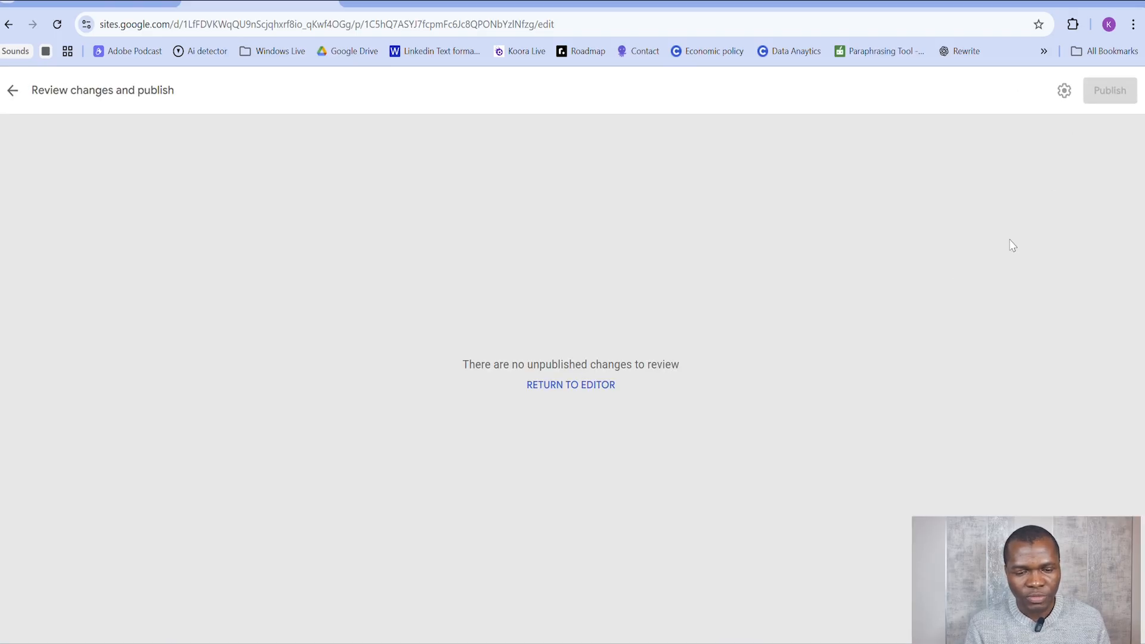
{"action": "left_click", "coordinate": [565, 387]}
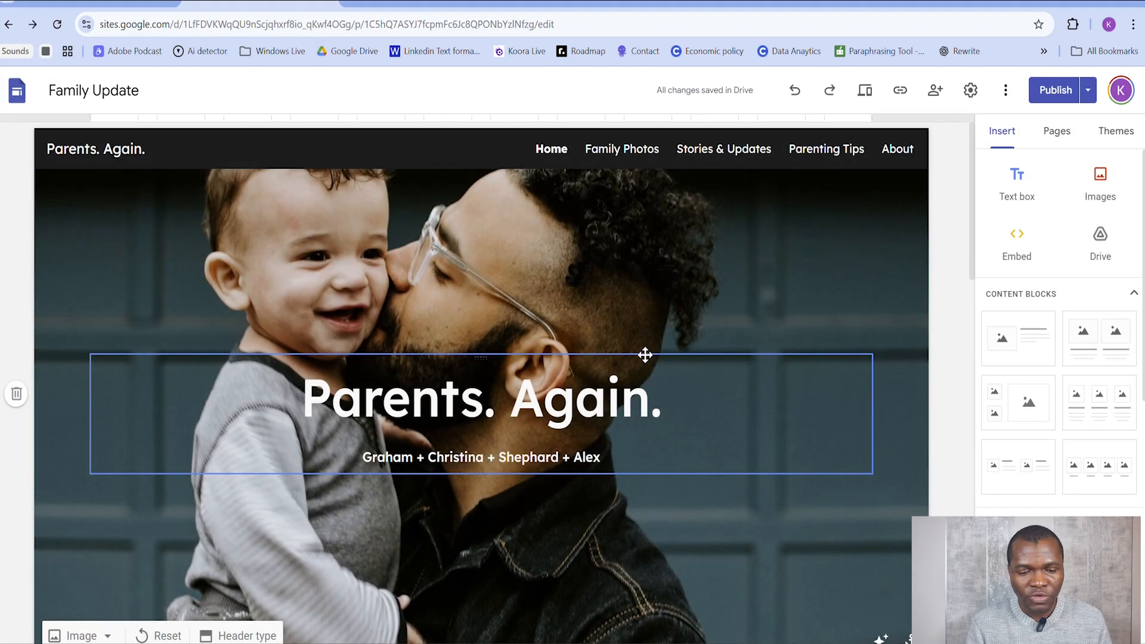
Step: Delete the final period of the "Parents. Again." heading on the home page, review the change and publish the site
{"action": "left_click", "coordinate": [659, 403]}
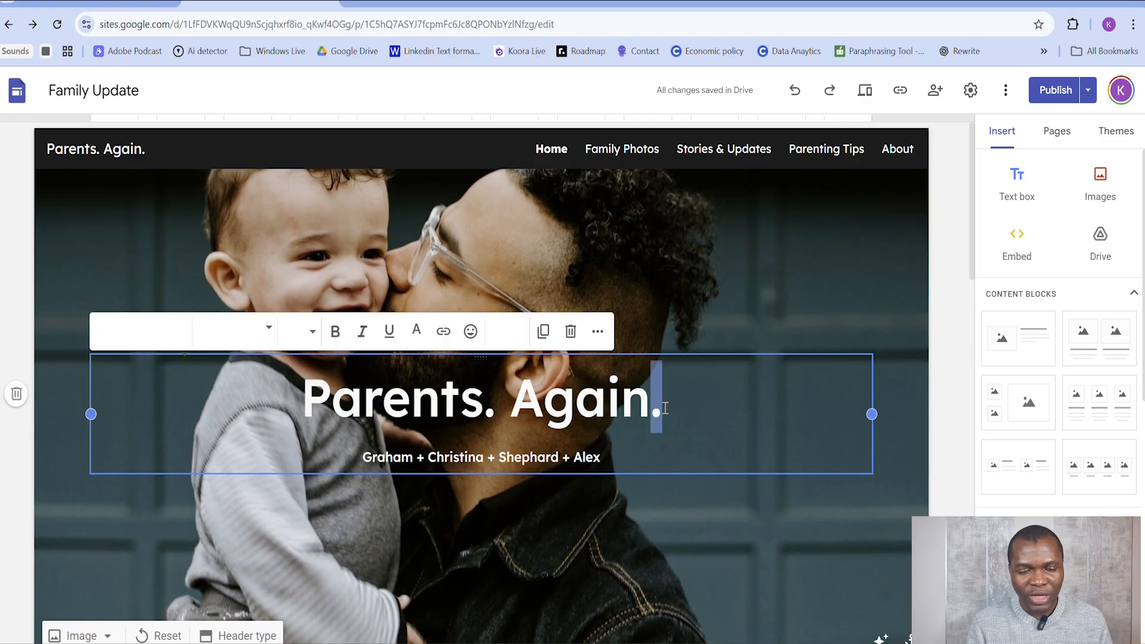
{"action": "key", "text": "BackSpace"}
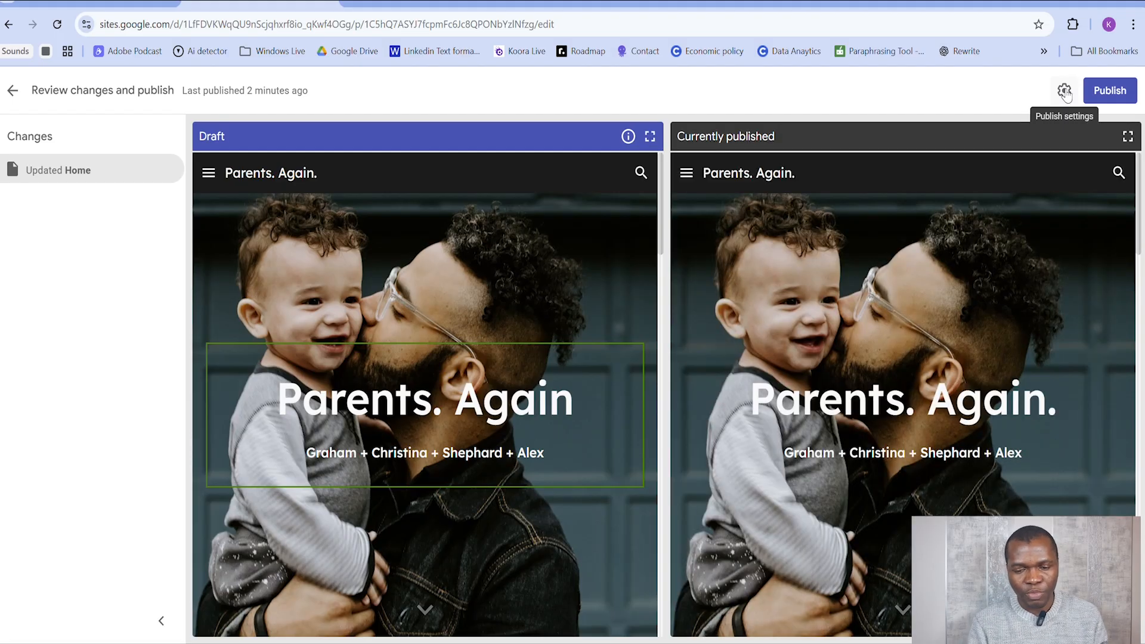
{"action": "scroll", "coordinate": [982, 333], "scroll_direction": "down", "scroll_amount": 10}
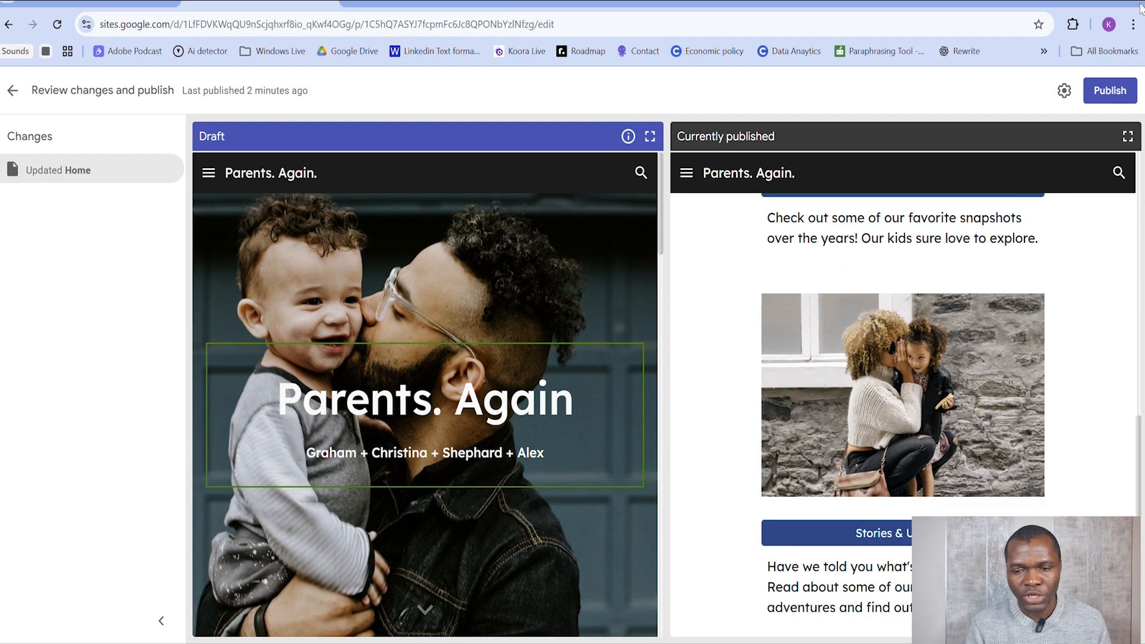
{"action": "left_click", "coordinate": [1109, 91]}
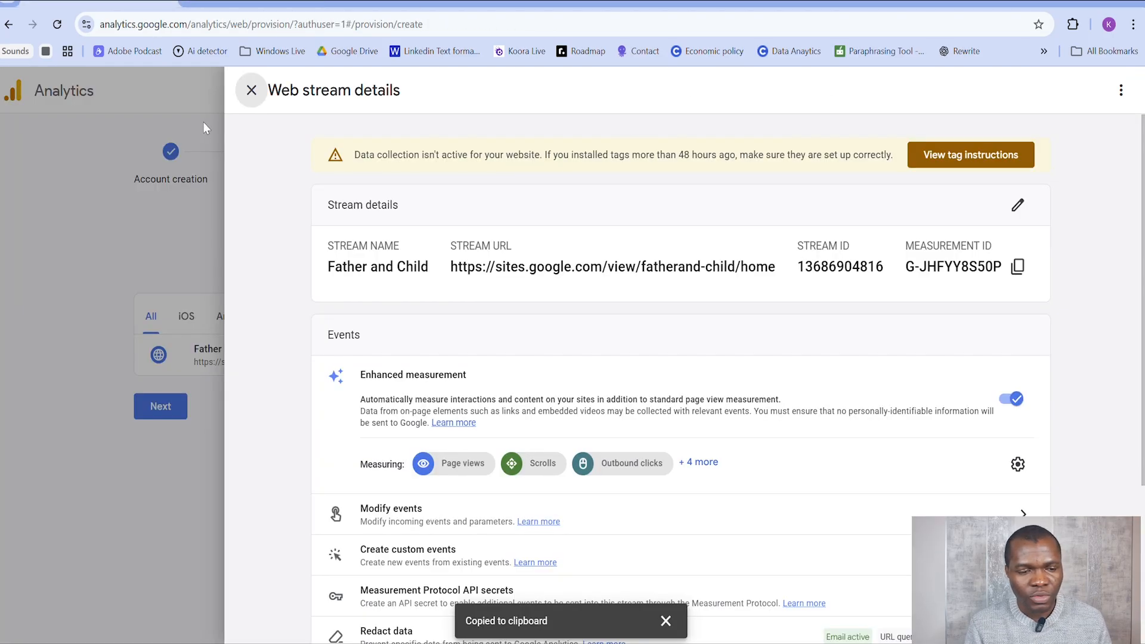
Step: Back in Google Analytics, close the web stream details, finish the data collection setup and continue to the property's Home page
{"action": "left_click", "coordinate": [251, 90]}
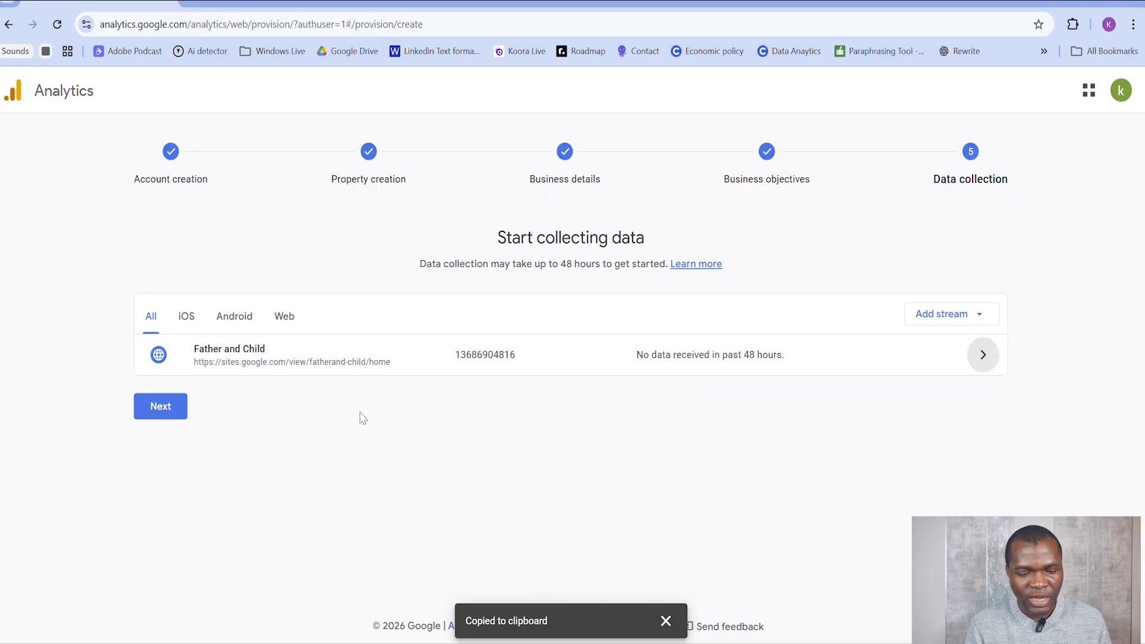
{"action": "left_click", "coordinate": [165, 408]}
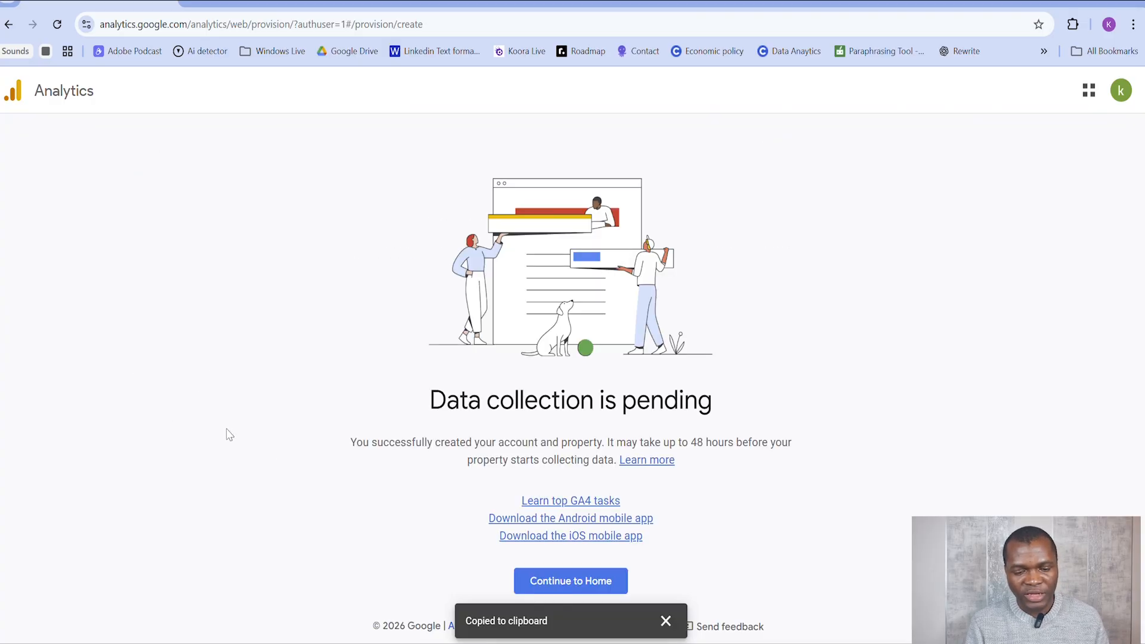
{"action": "left_click", "coordinate": [666, 621]}
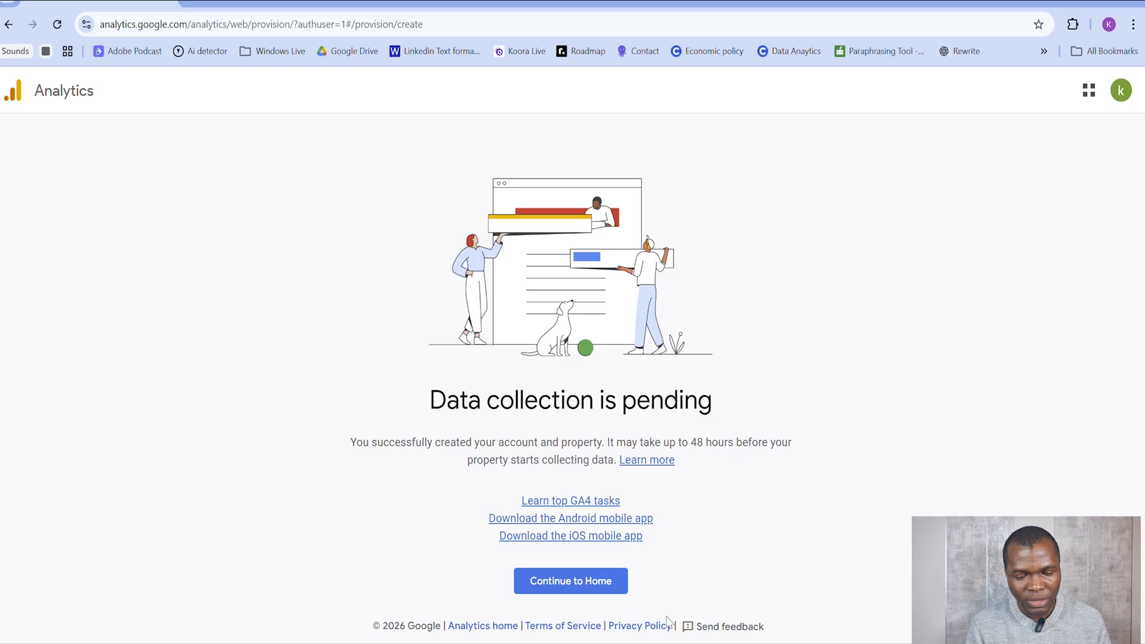
{"action": "left_click", "coordinate": [609, 582]}
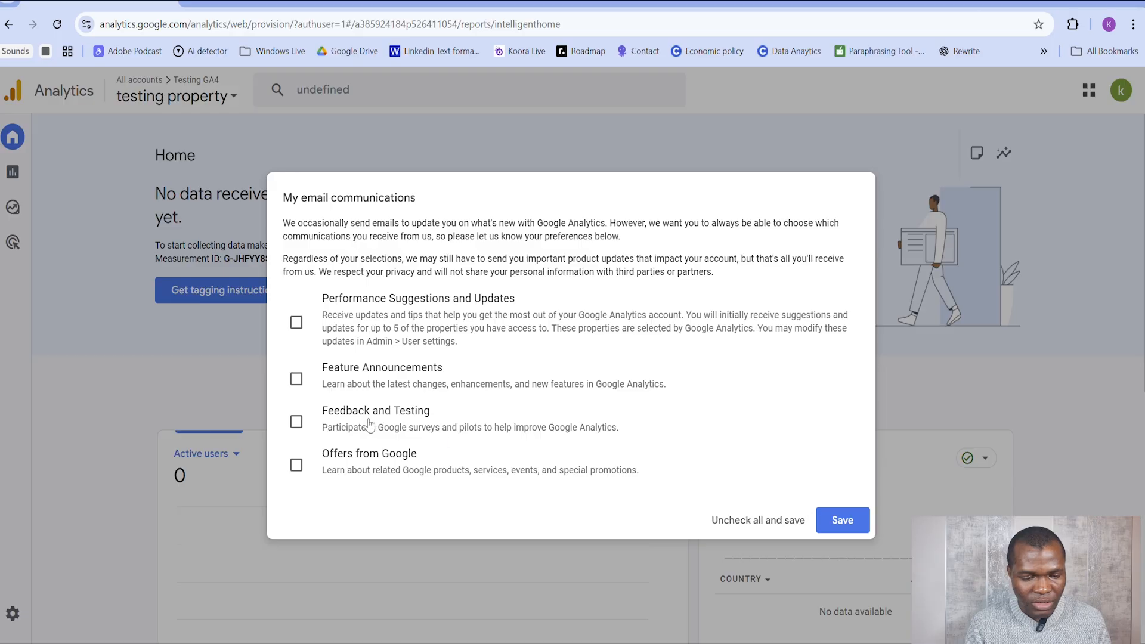
Step: Opt in to the Feature Announcements and Feedback and Testing emails, save the preferences and look over the Home overview
{"action": "left_click", "coordinate": [296, 421]}
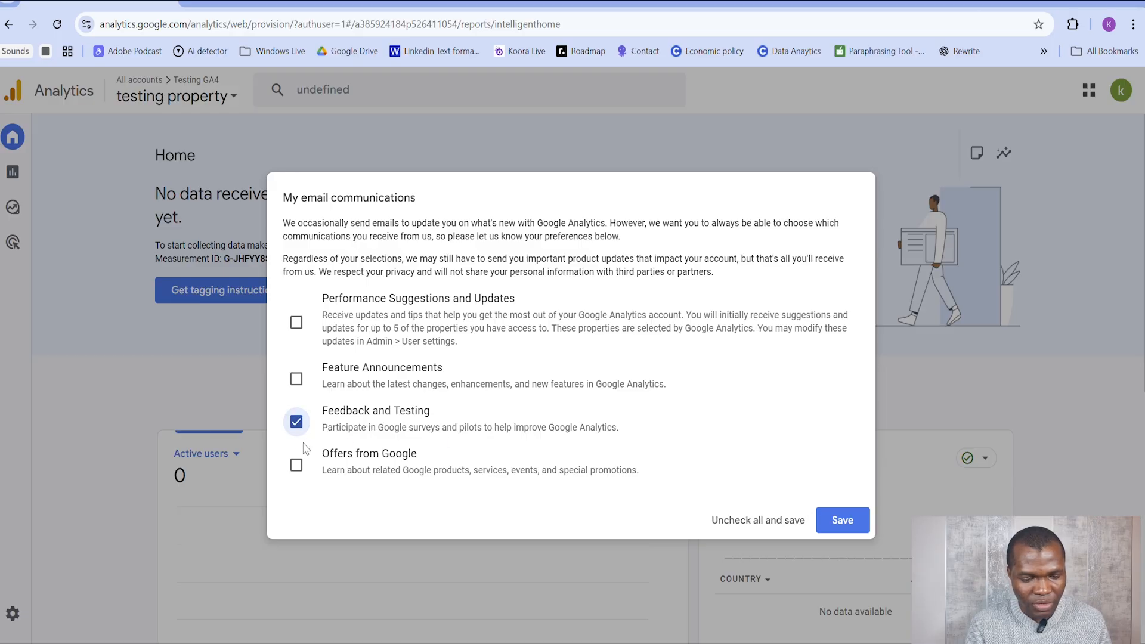
{"action": "left_click", "coordinate": [296, 379]}
{"action": "left_click", "coordinate": [838, 522]}
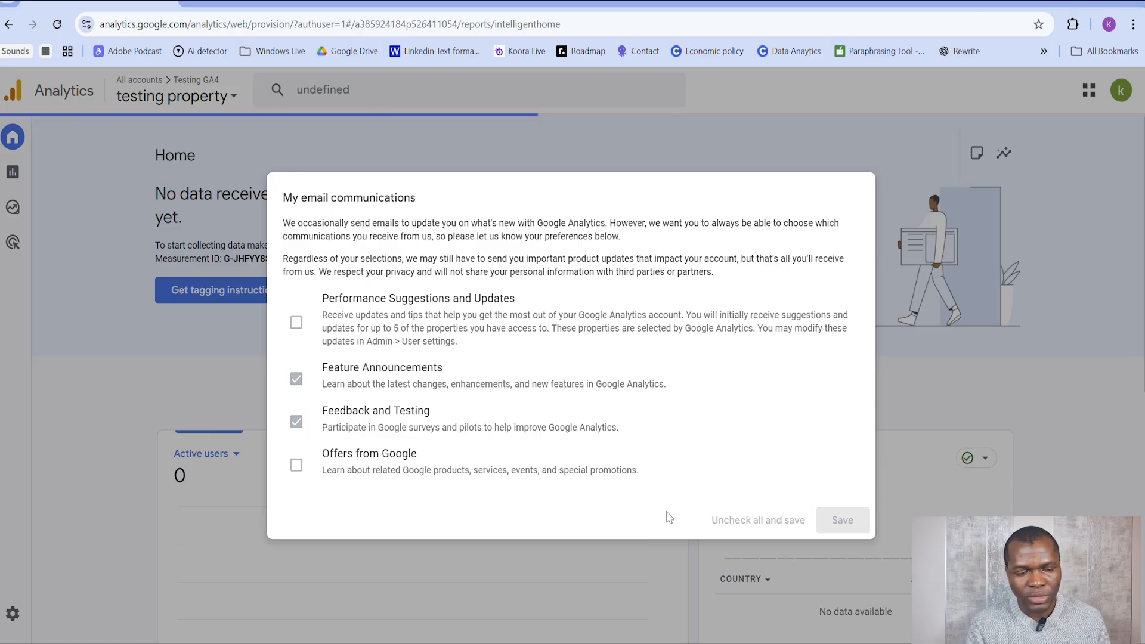
{"action": "scroll", "coordinate": [537, 480], "scroll_direction": "down", "scroll_amount": 6}
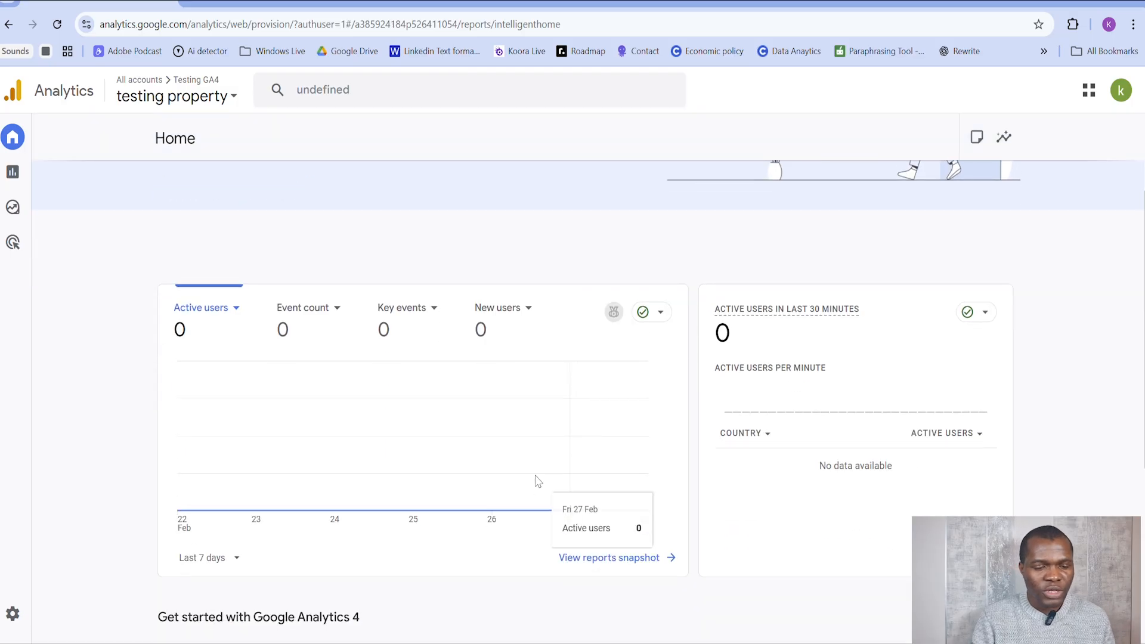
{"action": "scroll", "coordinate": [533, 473], "scroll_direction": "up", "scroll_amount": 4}
{"action": "mouse_move", "coordinate": [533, 473]}
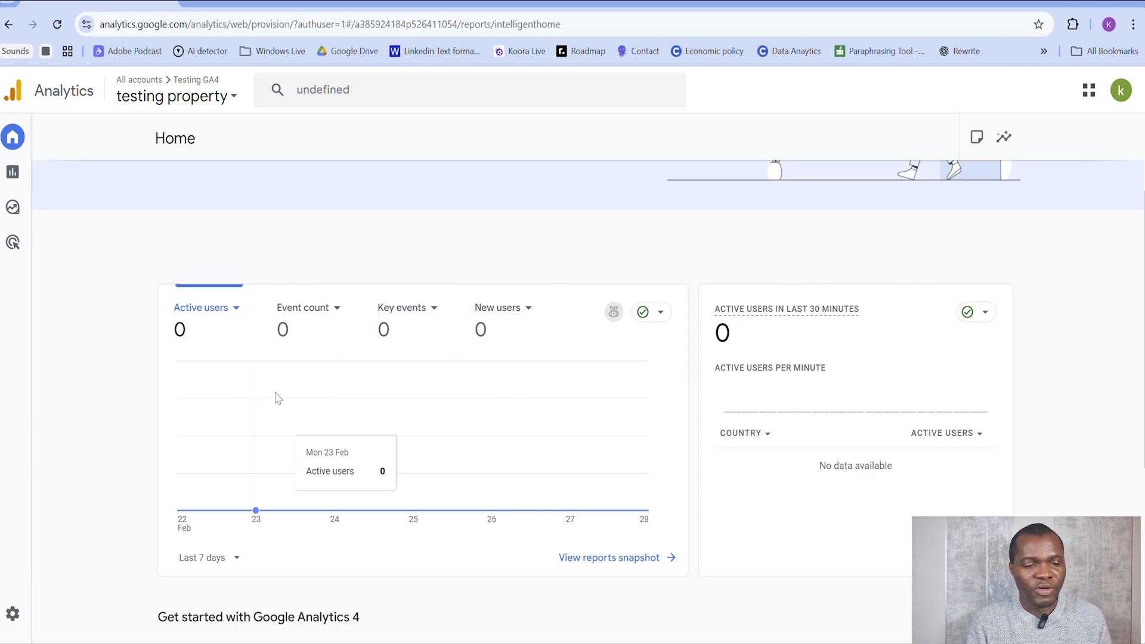
Step: Switch to the published fatherand-child site, visit its Family Photos page and browse down through the 2023 photos
{"action": "left_click", "coordinate": [357, 4]}
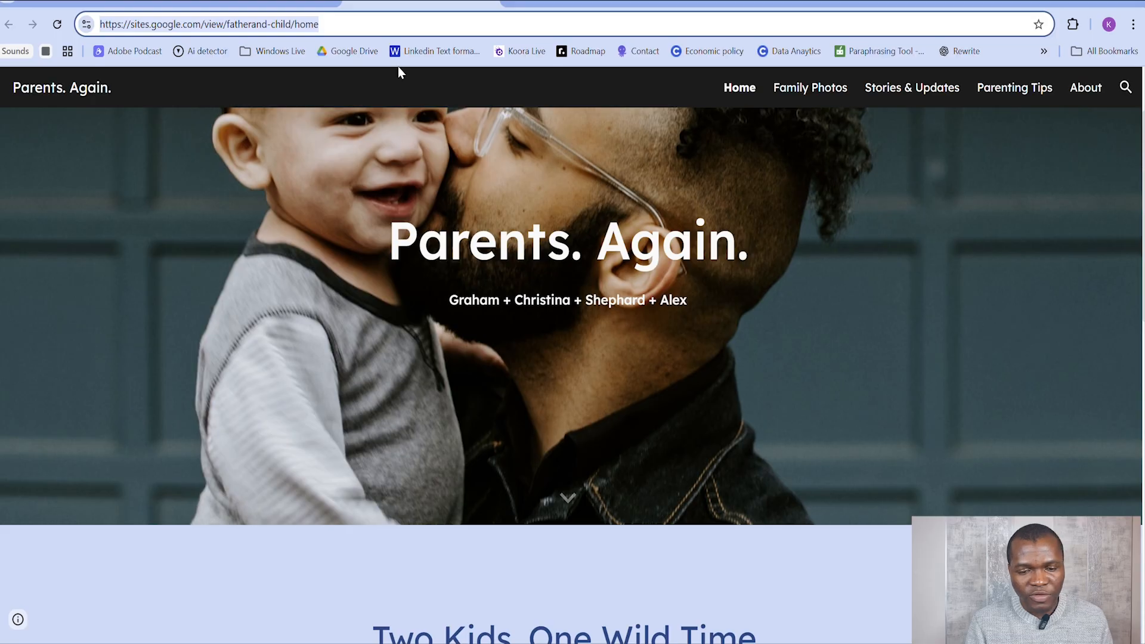
{"action": "scroll", "coordinate": [638, 244], "scroll_direction": "up", "scroll_amount": 2}
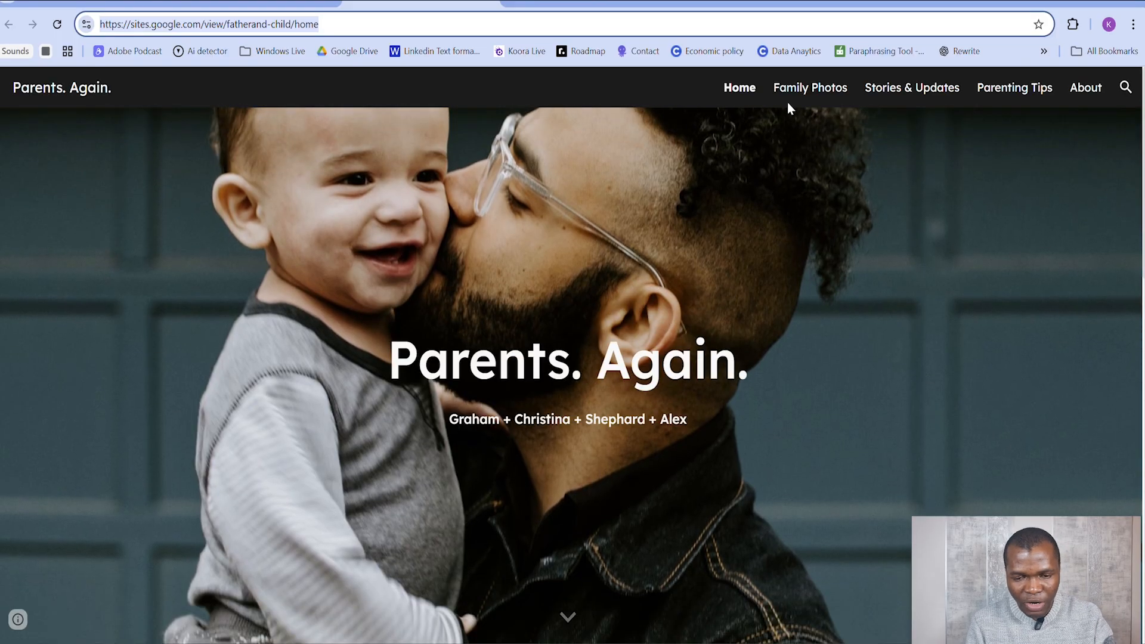
{"action": "left_click", "coordinate": [806, 92]}
{"action": "scroll", "coordinate": [646, 356], "scroll_direction": "down", "scroll_amount": 6}
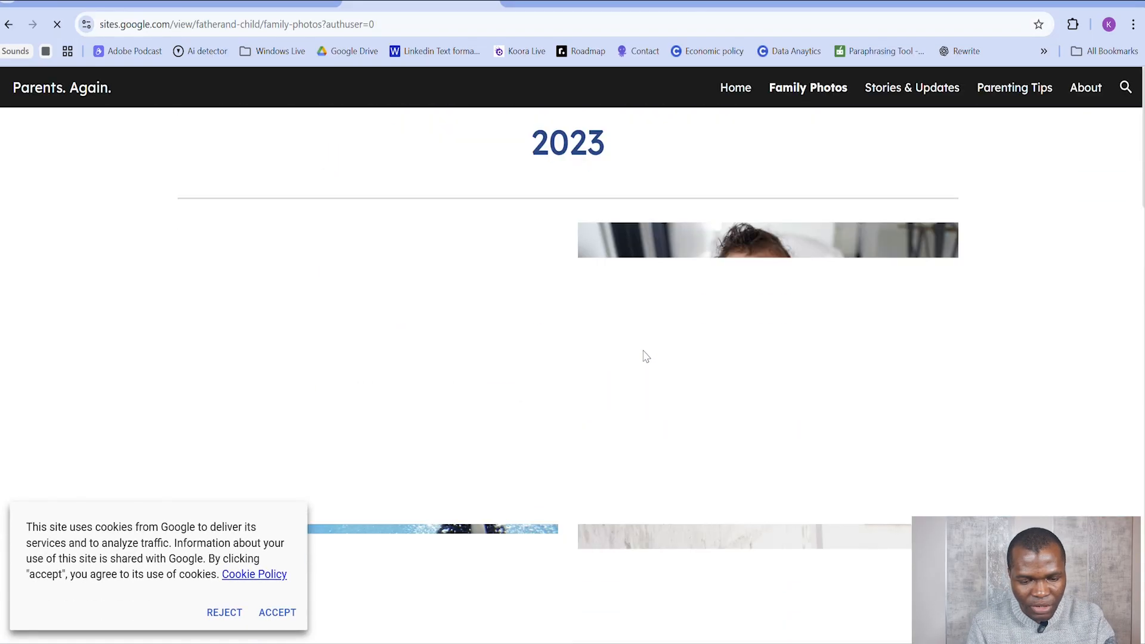
{"action": "scroll", "coordinate": [645, 346], "scroll_direction": "down", "scroll_amount": 5}
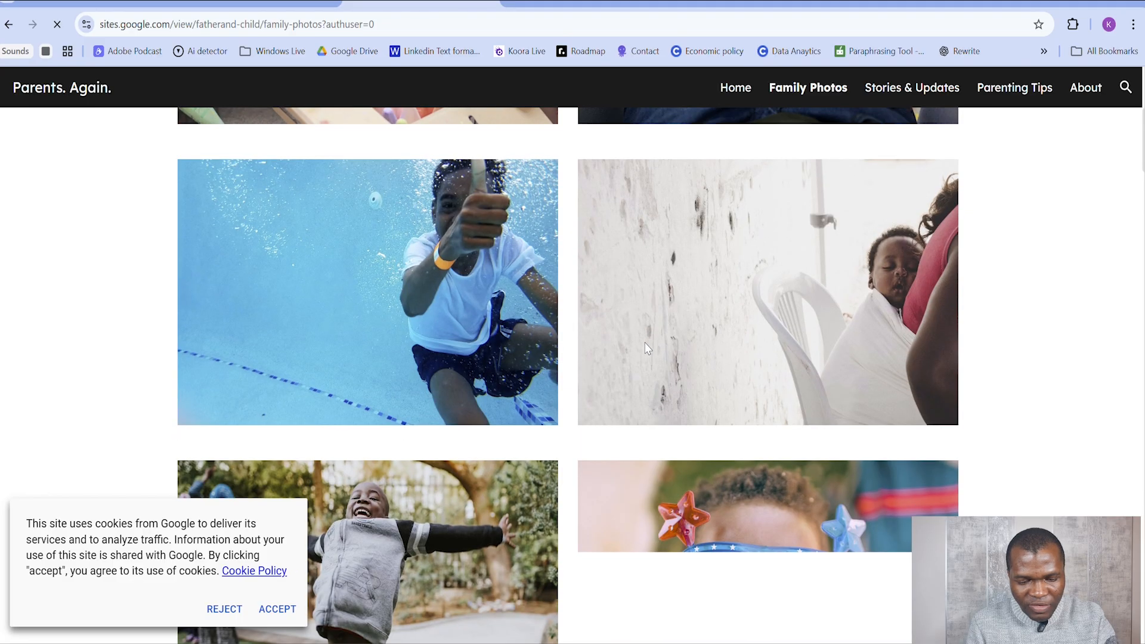
Step: Accept the cookie notice on the Family Photos page and browse its 2023 and 2022 photos
{"action": "scroll", "coordinate": [645, 343], "scroll_direction": "down", "scroll_amount": 5}
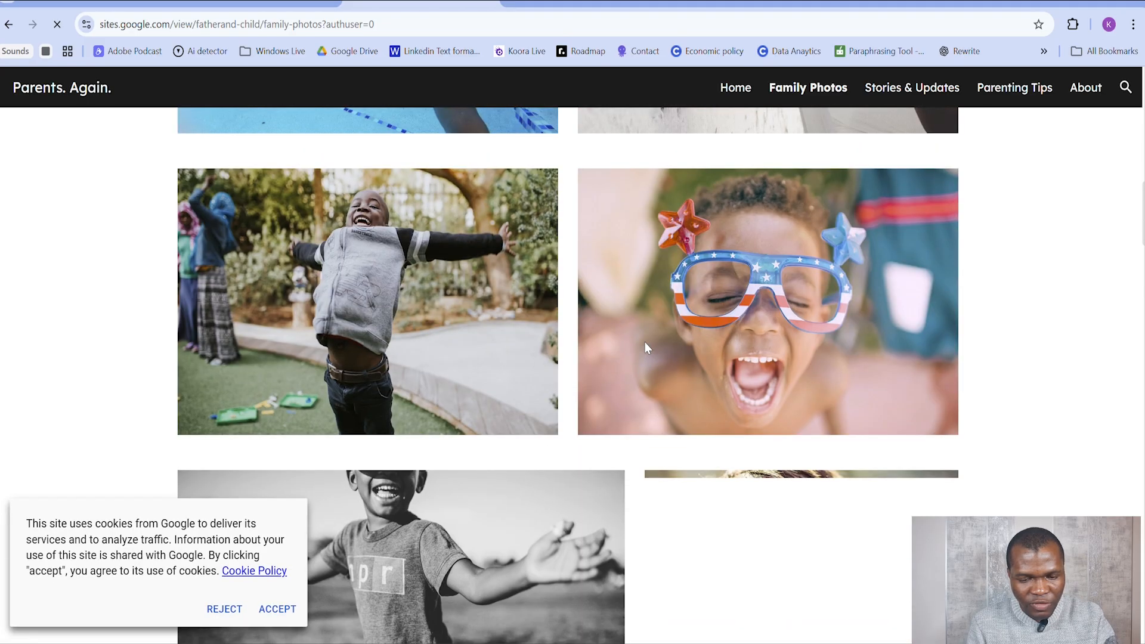
{"action": "left_click", "coordinate": [273, 608]}
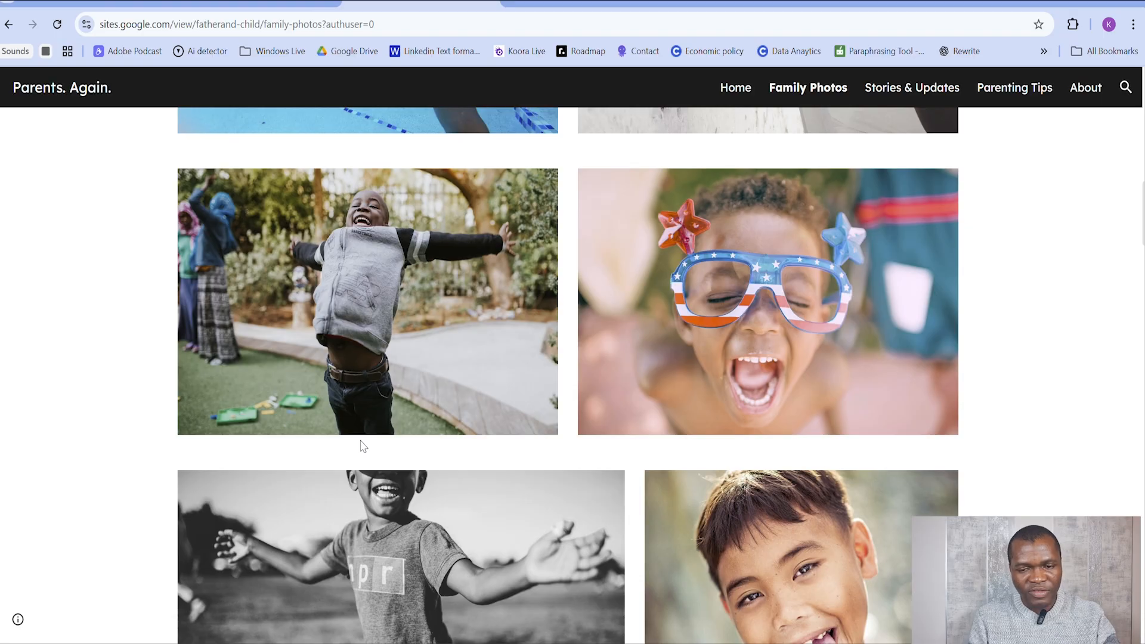
{"action": "scroll", "coordinate": [362, 446], "scroll_direction": "up", "scroll_amount": 5}
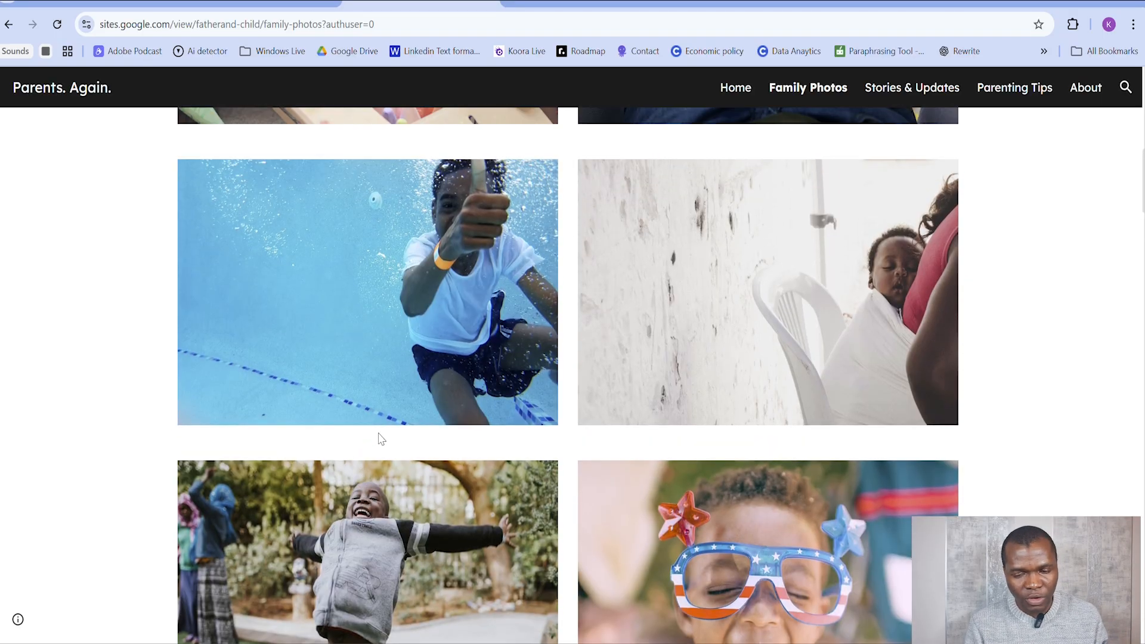
{"action": "scroll", "coordinate": [382, 427], "scroll_direction": "up", "scroll_amount": 12}
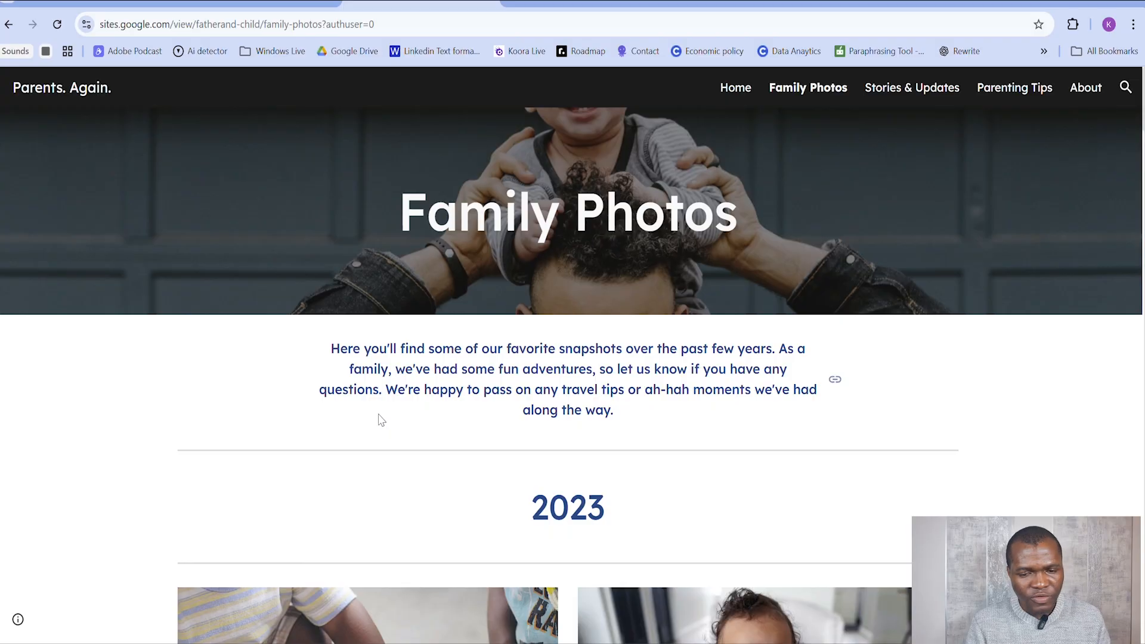
{"action": "scroll", "coordinate": [381, 424], "scroll_direction": "down", "scroll_amount": 14}
{"action": "scroll", "coordinate": [381, 423], "scroll_direction": "up", "scroll_amount": 10}
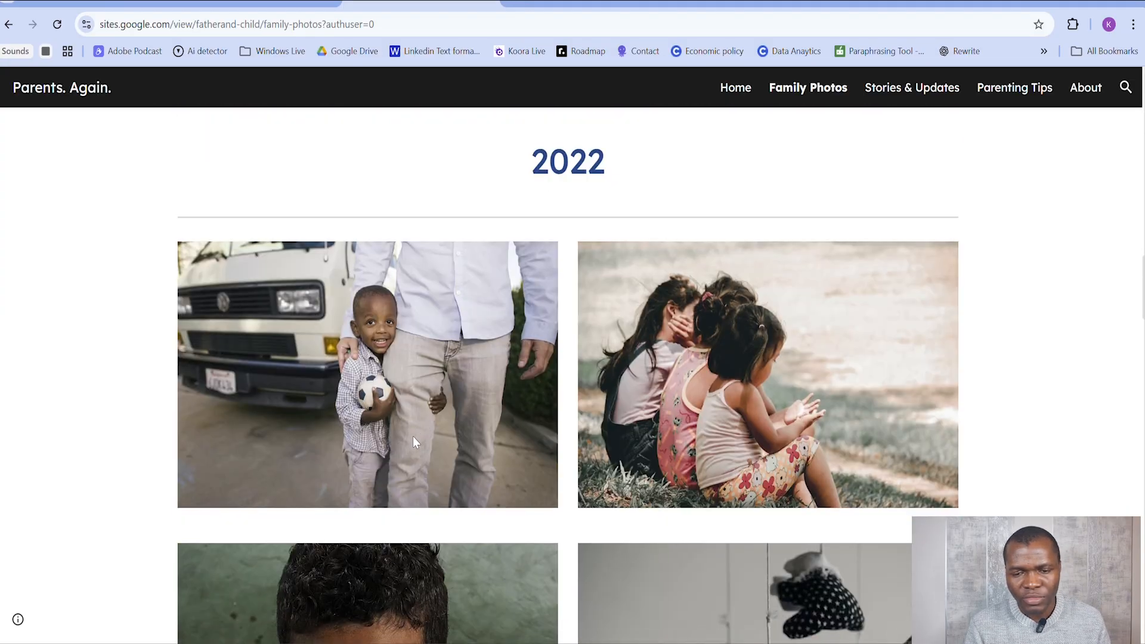
Step: Generate test traffic by visiting and browsing the site's Stories & Updates, Parenting Tips, About and Home pages
{"action": "left_click", "coordinate": [927, 95]}
{"action": "scroll", "coordinate": [686, 328], "scroll_direction": "down", "scroll_amount": 20}
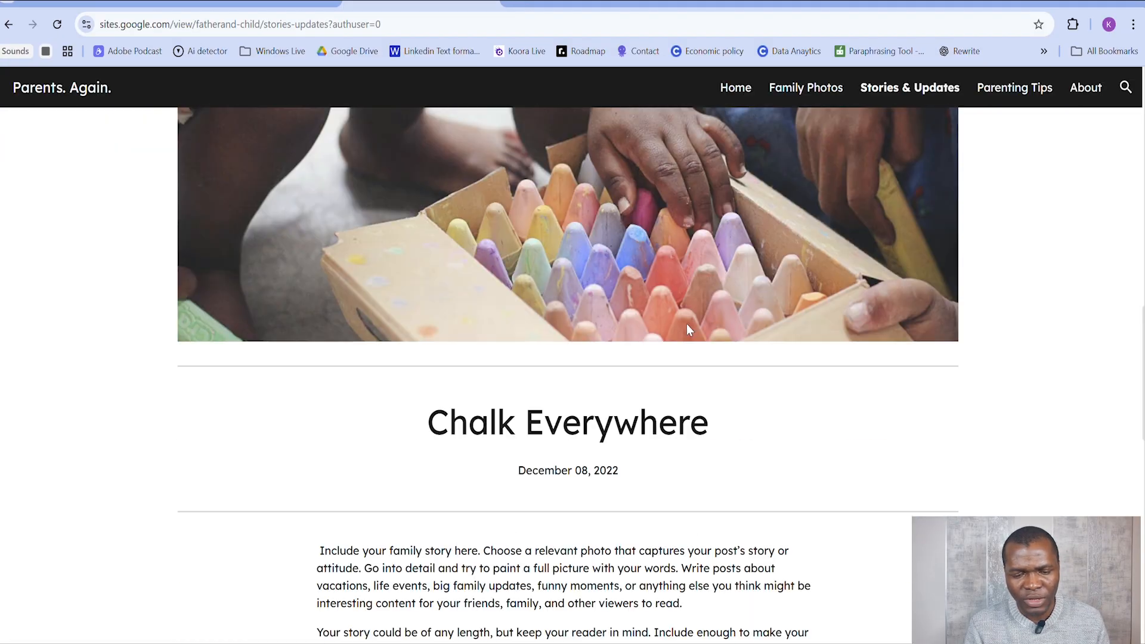
{"action": "scroll", "coordinate": [715, 316], "scroll_direction": "up", "scroll_amount": 4}
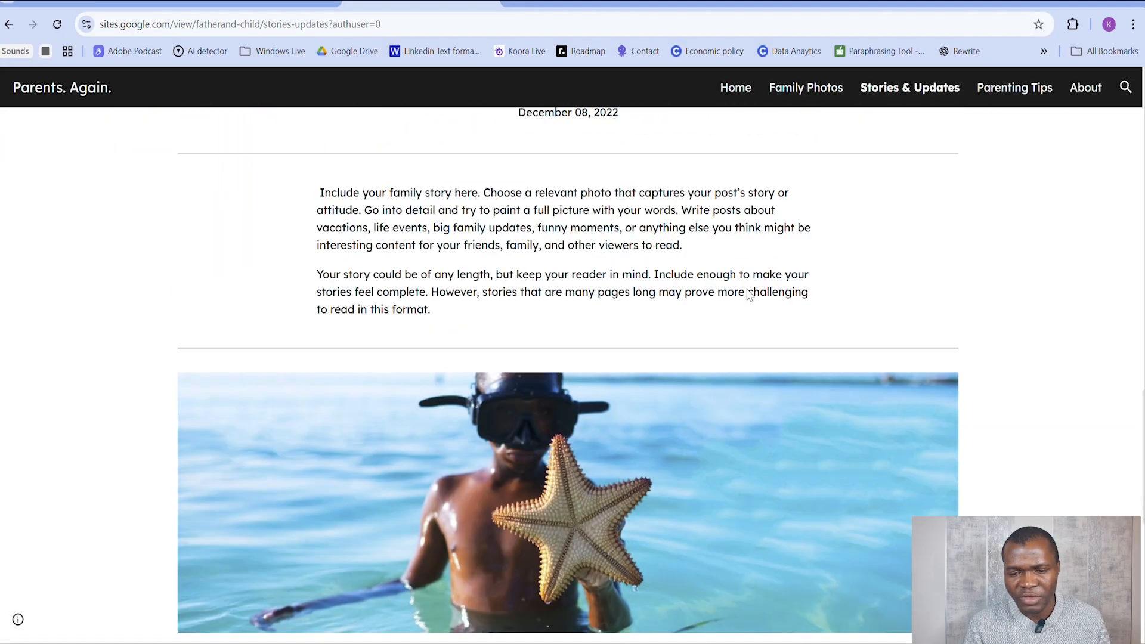
{"action": "left_click", "coordinate": [1023, 89]}
{"action": "scroll", "coordinate": [775, 280], "scroll_direction": "down", "scroll_amount": 5}
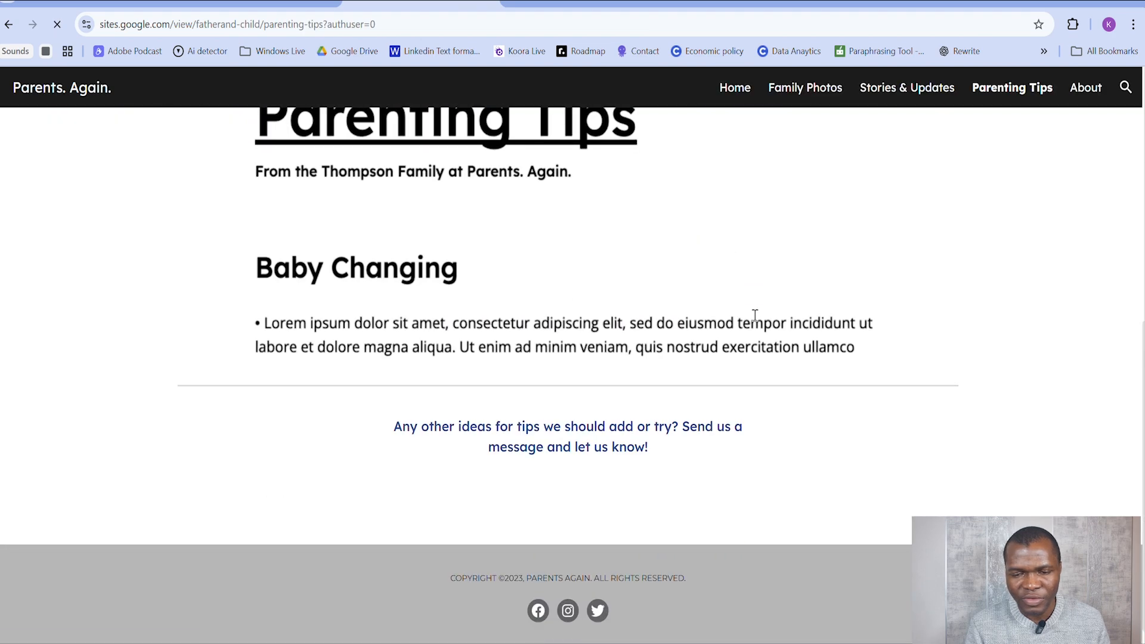
{"action": "left_click", "coordinate": [1084, 89]}
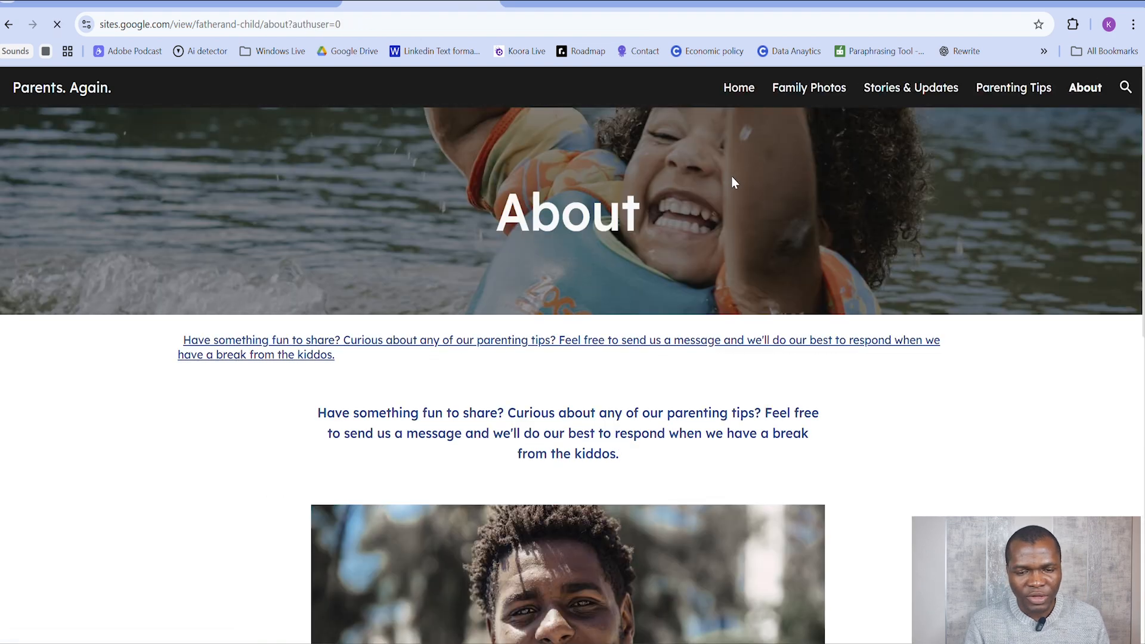
{"action": "left_click", "coordinate": [744, 88]}
{"action": "scroll", "coordinate": [677, 262], "scroll_direction": "down", "scroll_amount": 10}
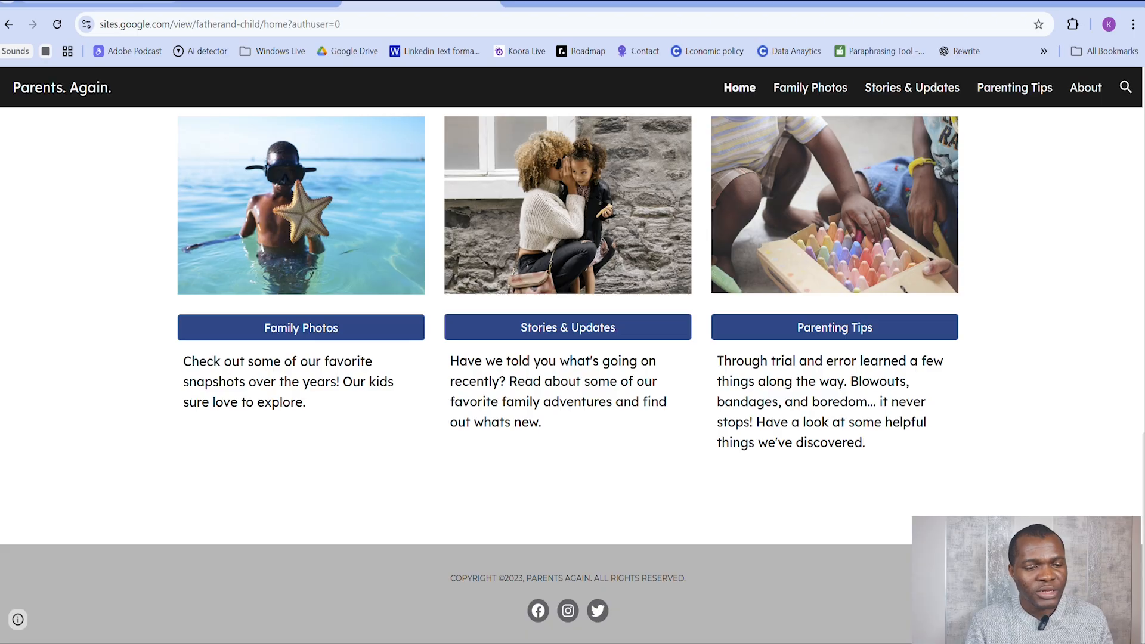
Step: Check recent active users on the Google Analytics Home page, revisit the published site's home page, and return to Analytics
{"action": "left_click", "coordinate": [89, 4]}
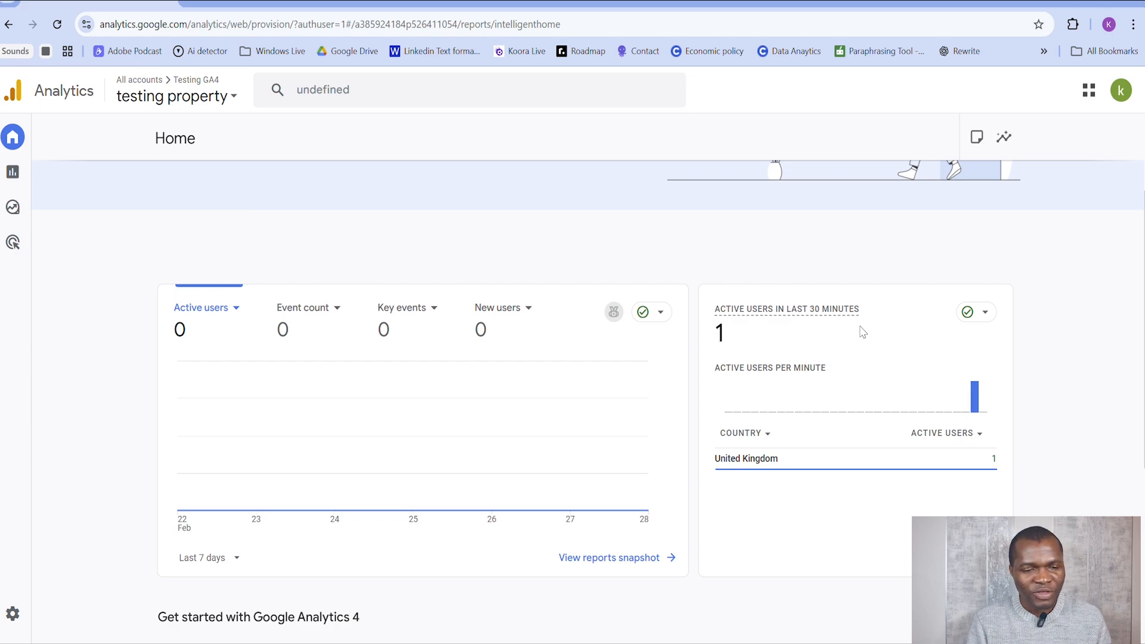
{"action": "left_click", "coordinate": [418, 2]}
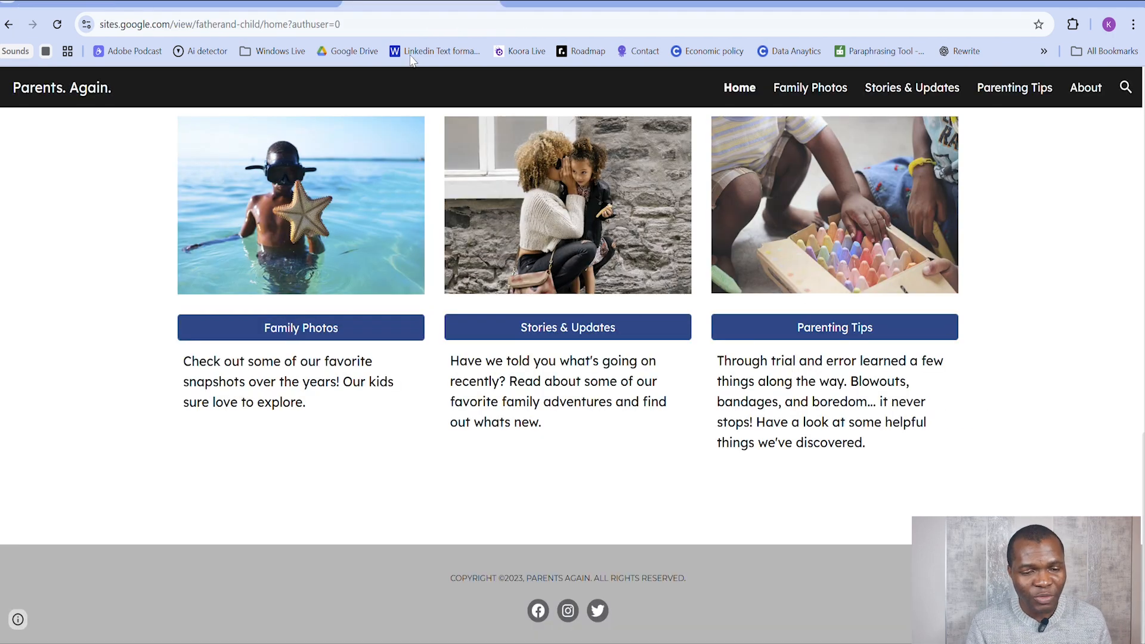
{"action": "scroll", "coordinate": [432, 217], "scroll_direction": "up", "scroll_amount": 10}
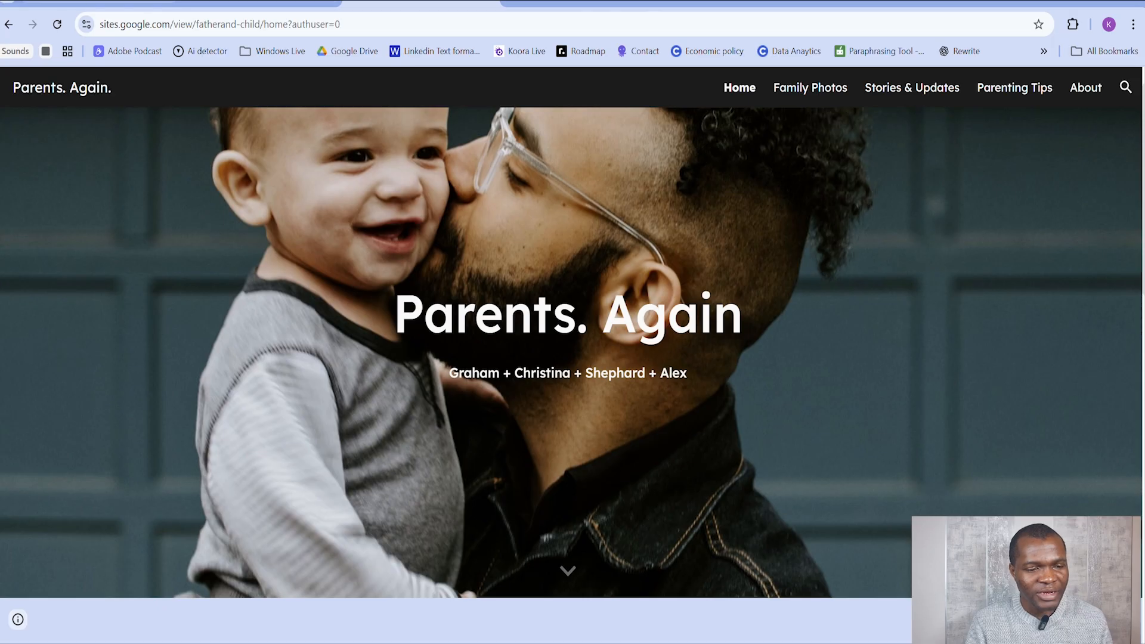
{"action": "left_click", "coordinate": [99, 2]}
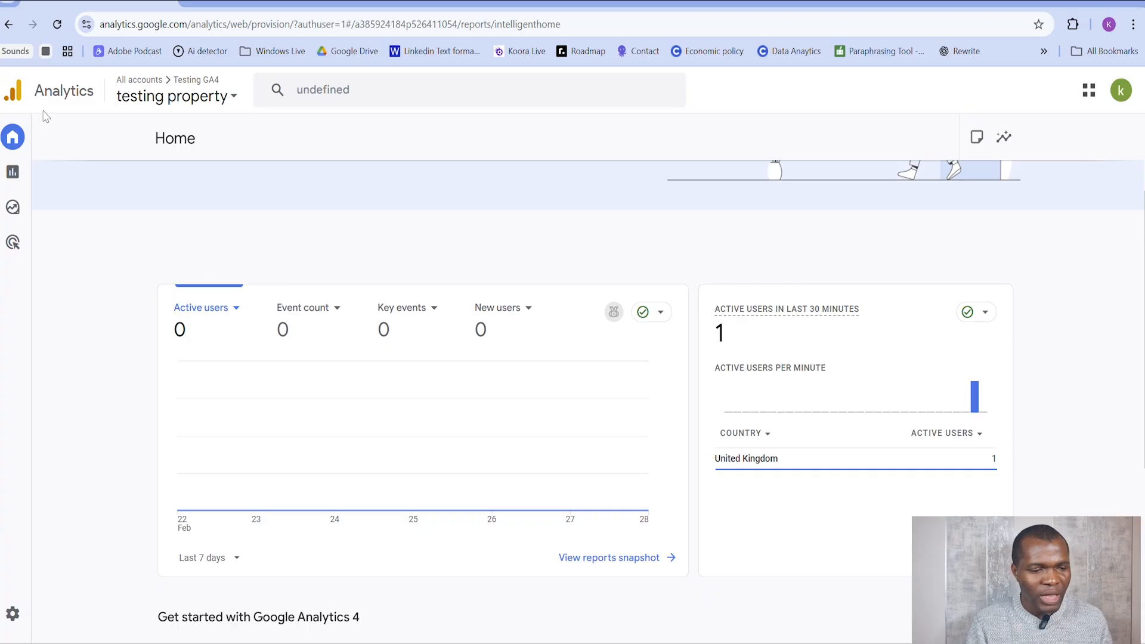
Step: Open the Realtime overview report for the testing property and dismiss the Business objective collection tip
{"action": "left_click", "coordinate": [72, 178]}
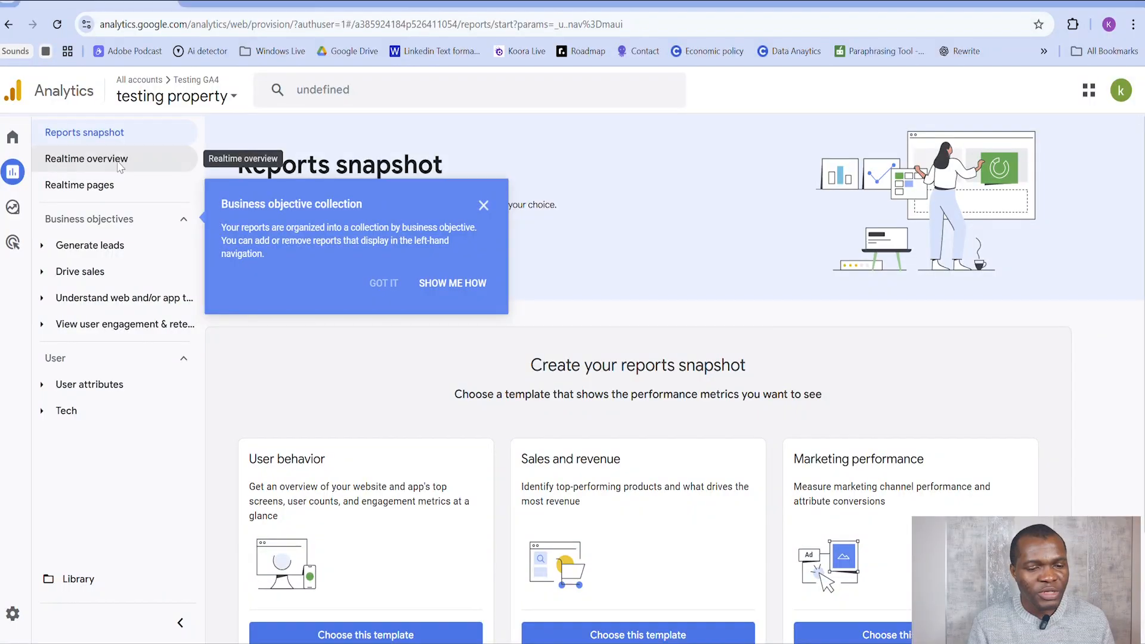
{"action": "left_click", "coordinate": [117, 162]}
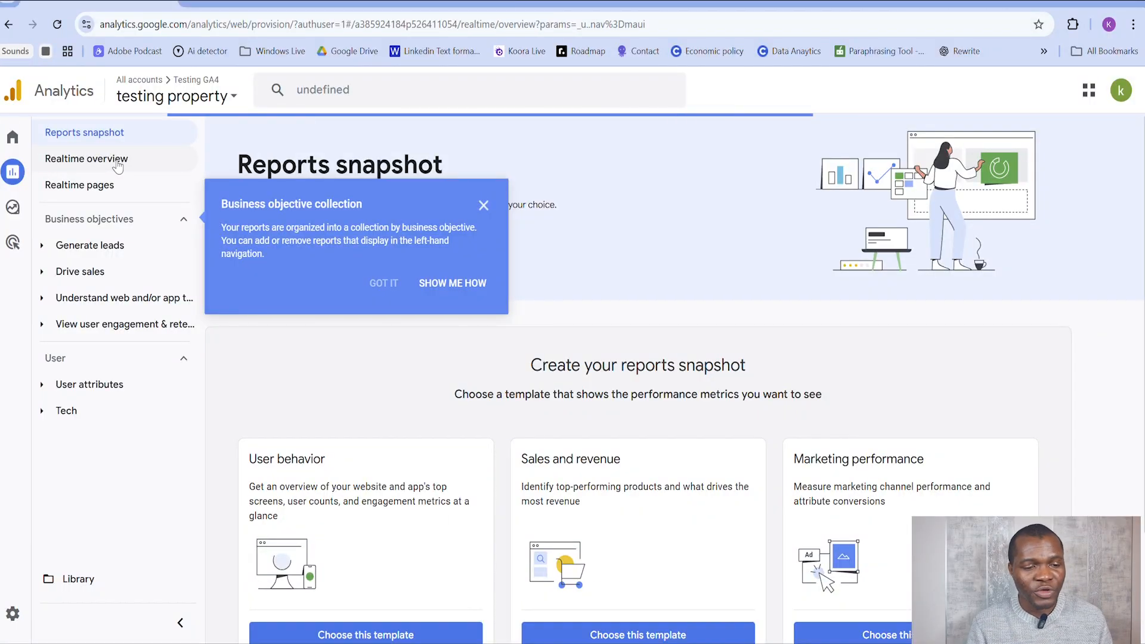
{"action": "left_click", "coordinate": [483, 205]}
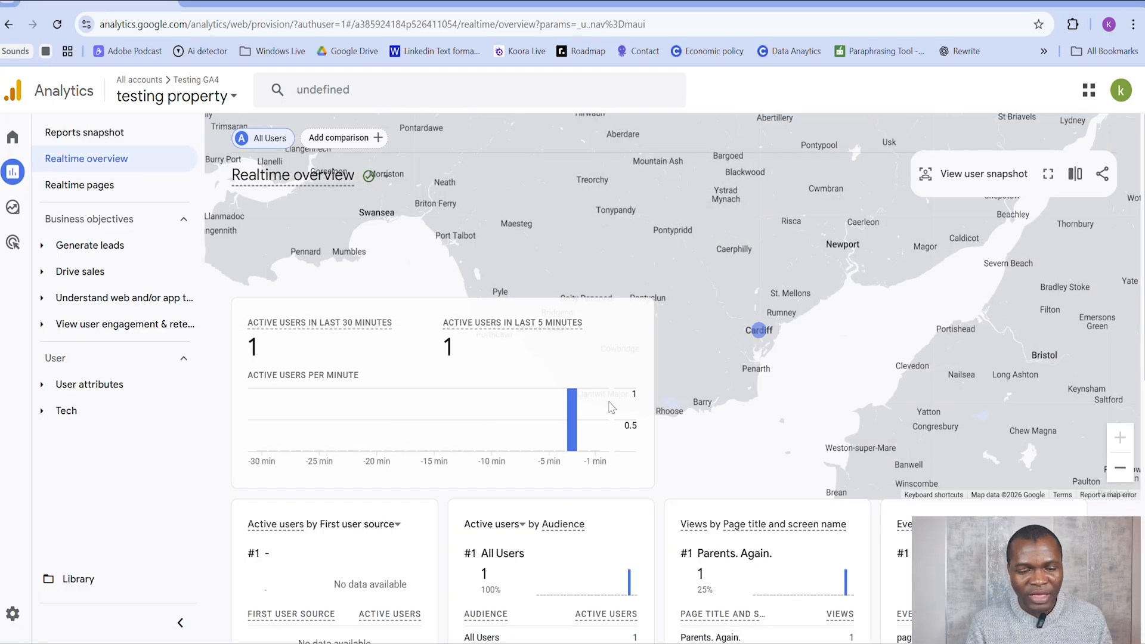
Step: Examine the Realtime overview's active users per minute, views by page title and event count by event name
{"action": "mouse_move", "coordinate": [583, 438]}
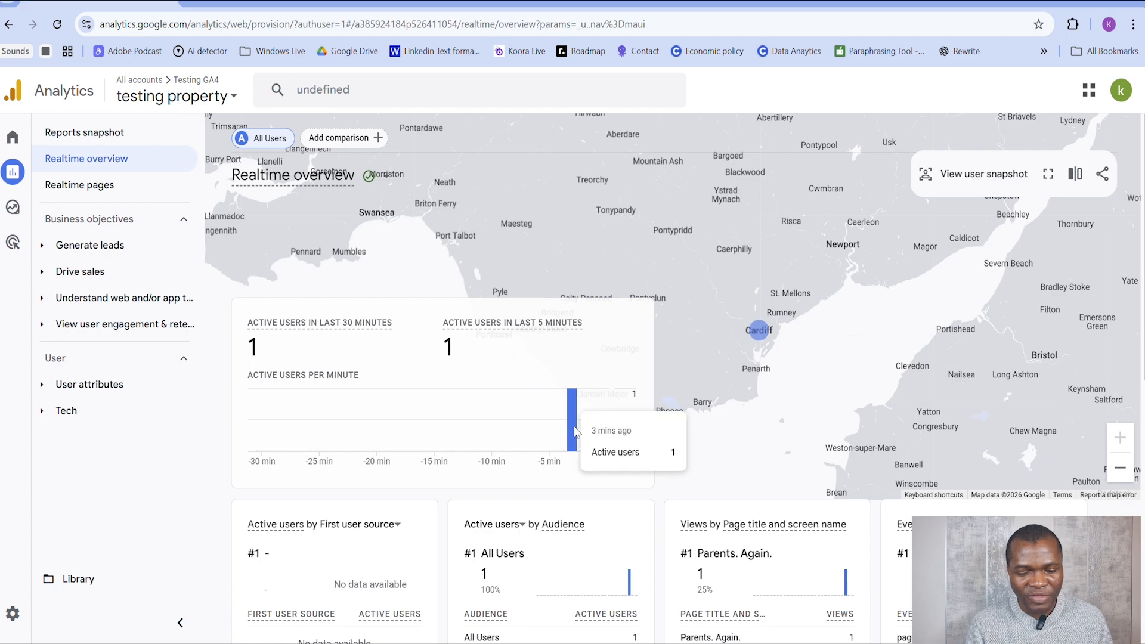
{"action": "scroll", "coordinate": [575, 398], "scroll_direction": "down", "scroll_amount": 6}
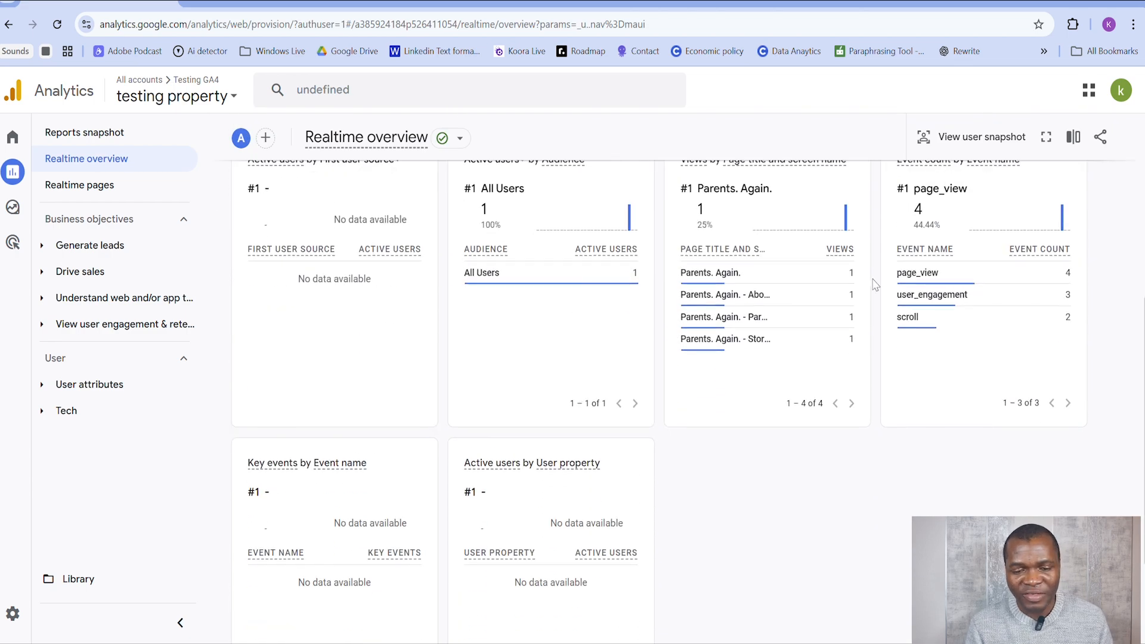
{"action": "mouse_move", "coordinate": [859, 289]}
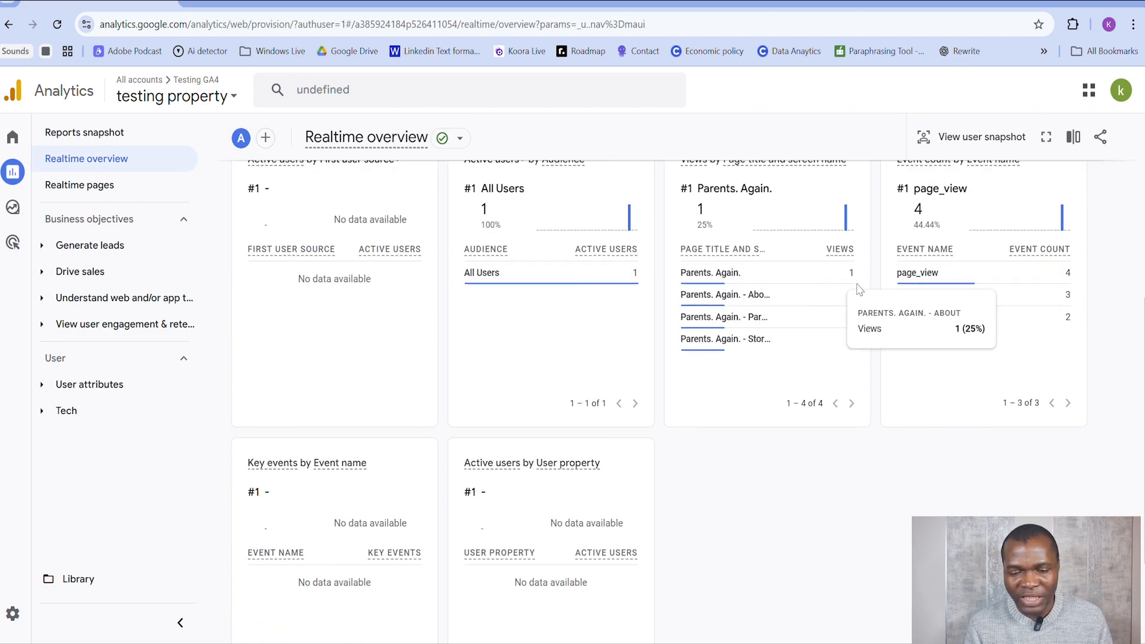
{"action": "mouse_move", "coordinate": [809, 333]}
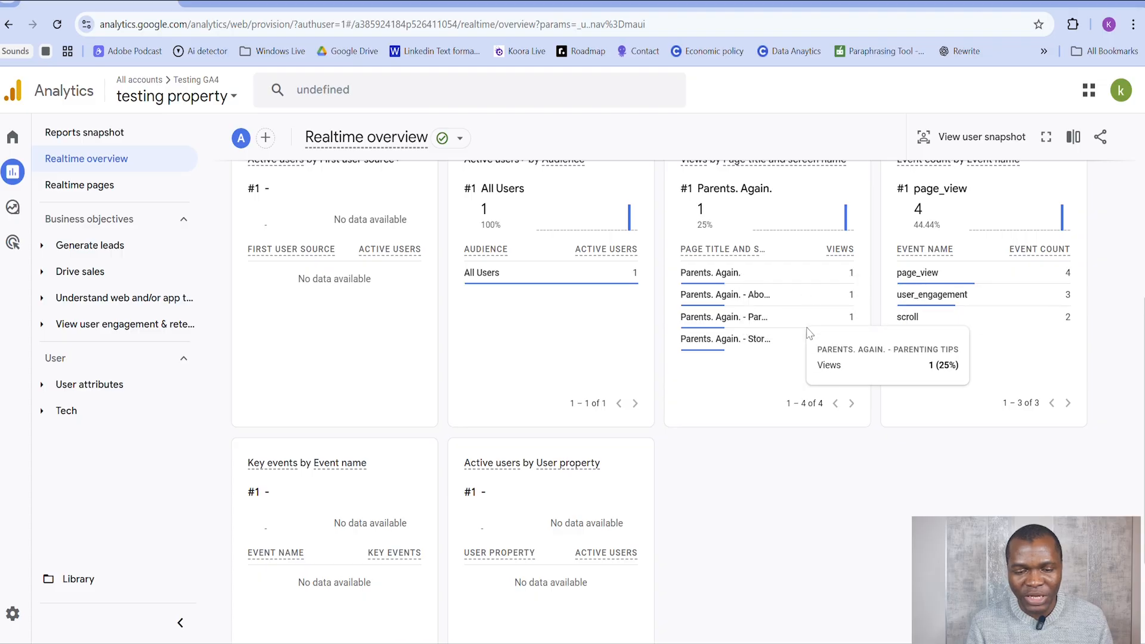
{"action": "mouse_move", "coordinate": [760, 333]}
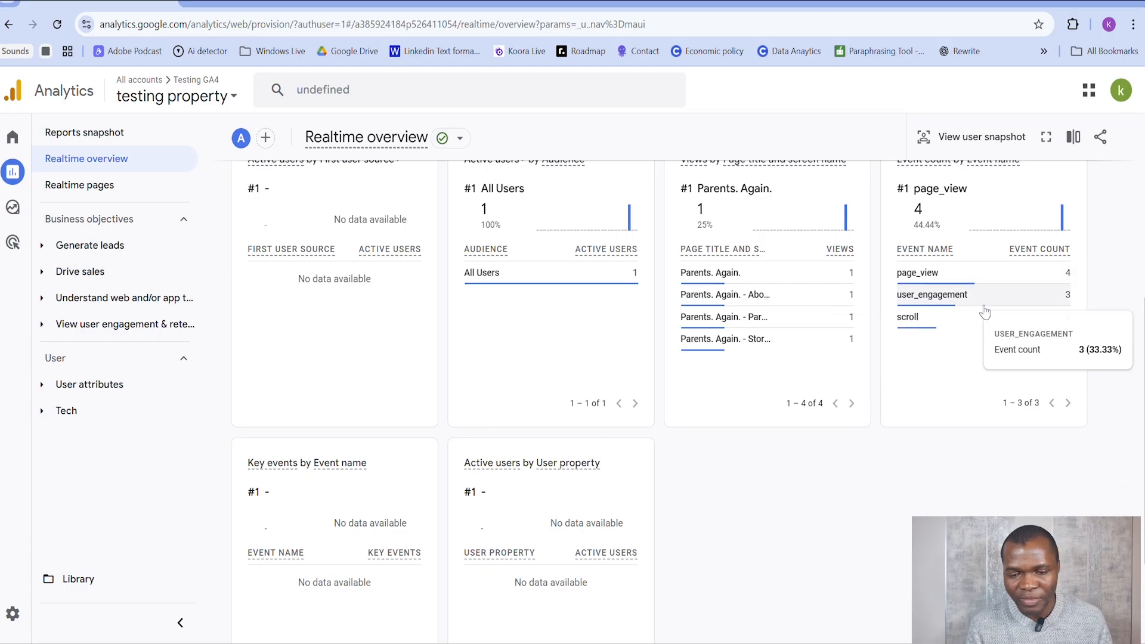
{"action": "scroll", "coordinate": [945, 291], "scroll_direction": "up", "scroll_amount": 3}
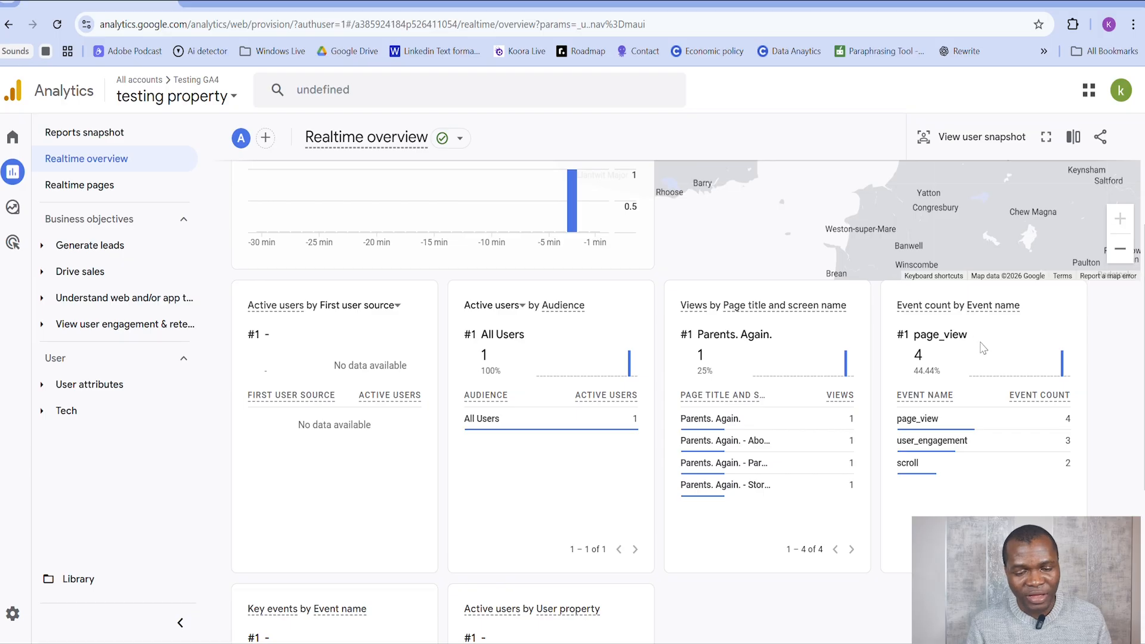
{"action": "scroll", "coordinate": [982, 349], "scroll_direction": "down", "scroll_amount": 5}
{"action": "scroll", "coordinate": [537, 352], "scroll_direction": "up", "scroll_amount": 6}
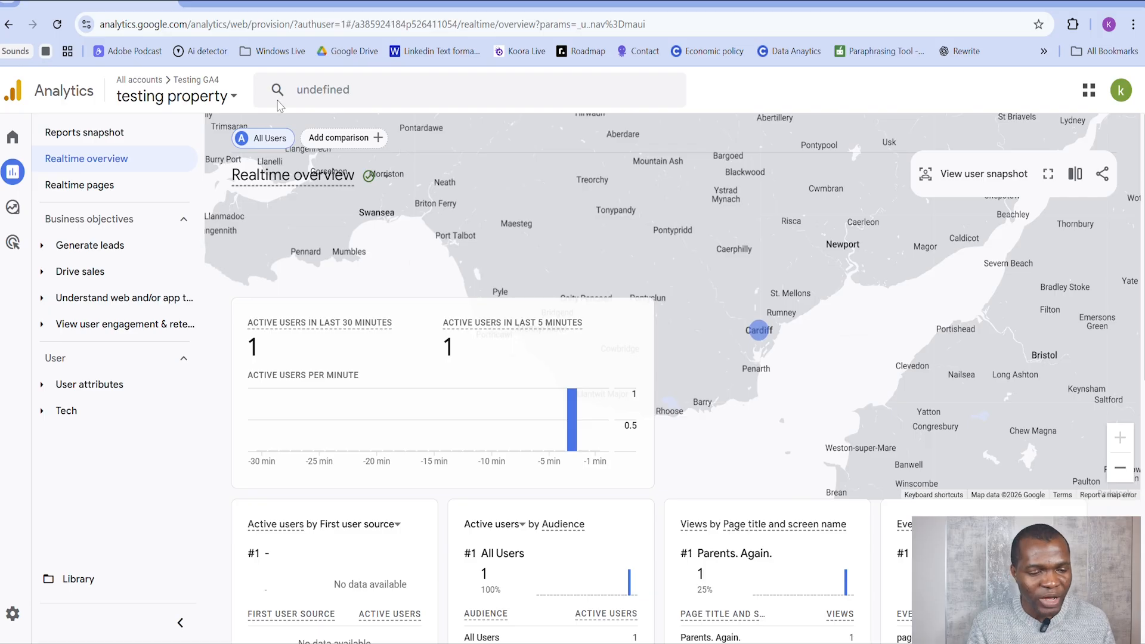
Step: Open the Realtime pages report and inspect its active users per minute
{"action": "left_click", "coordinate": [122, 185]}
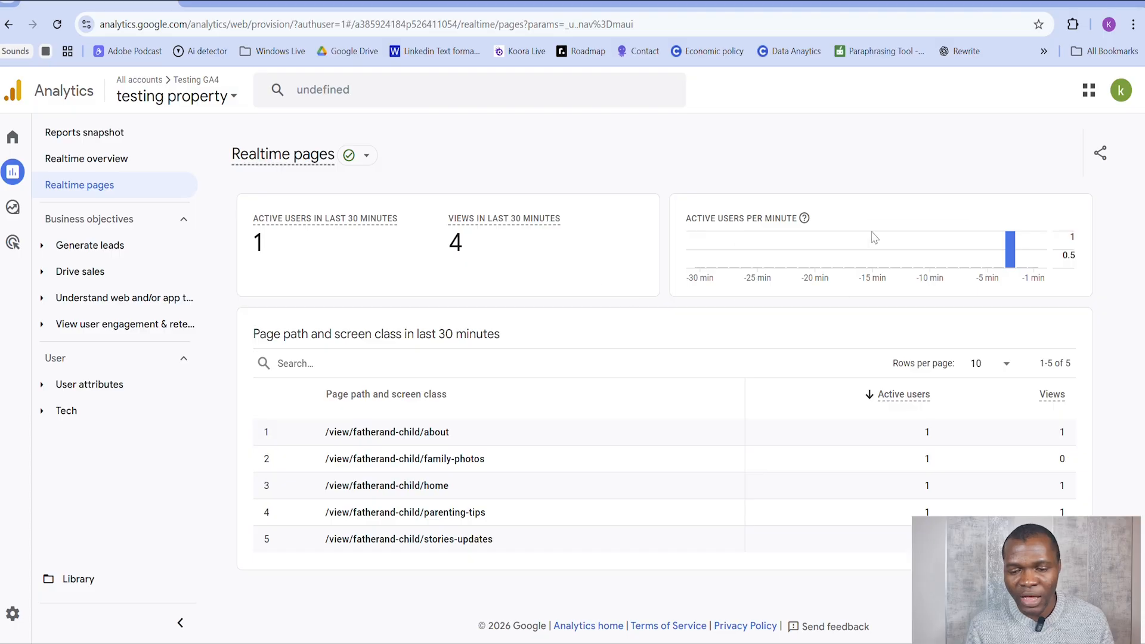
{"action": "mouse_move", "coordinate": [1012, 255]}
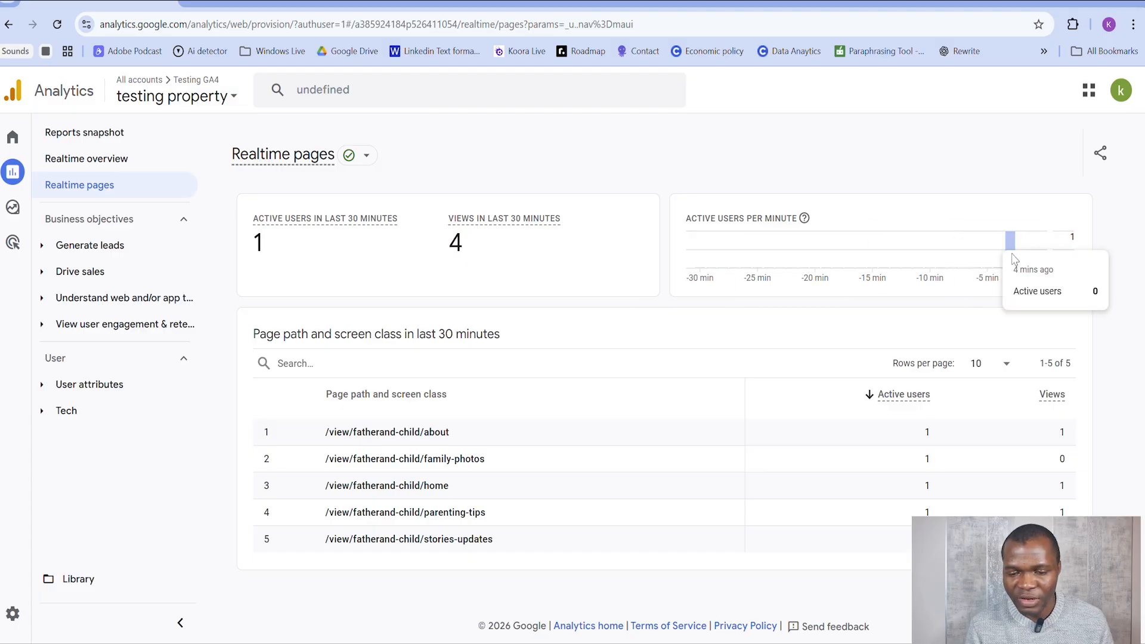